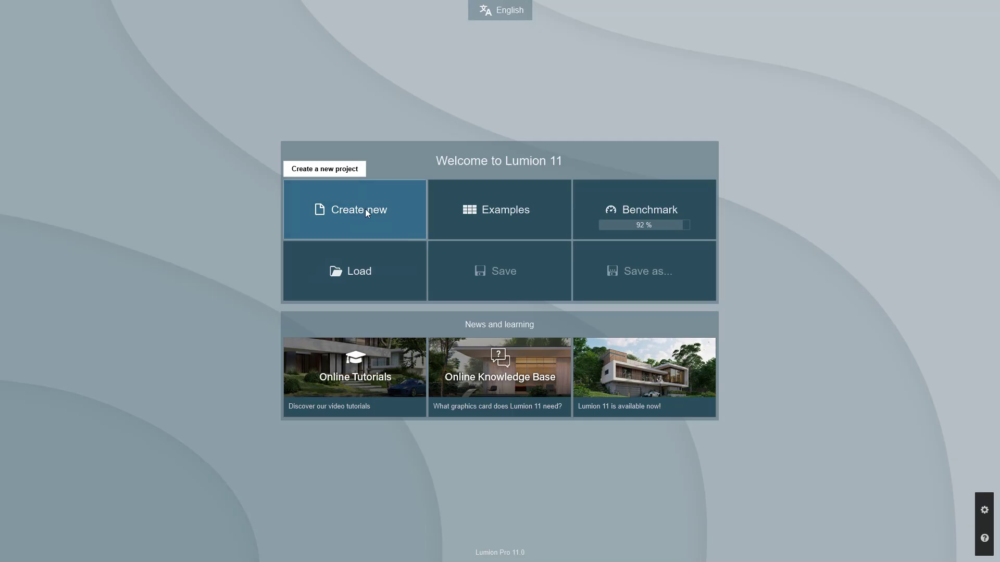
# Create a new project from the flat grass field template with a cloudy blue sky.
pyautogui.click(366, 213)
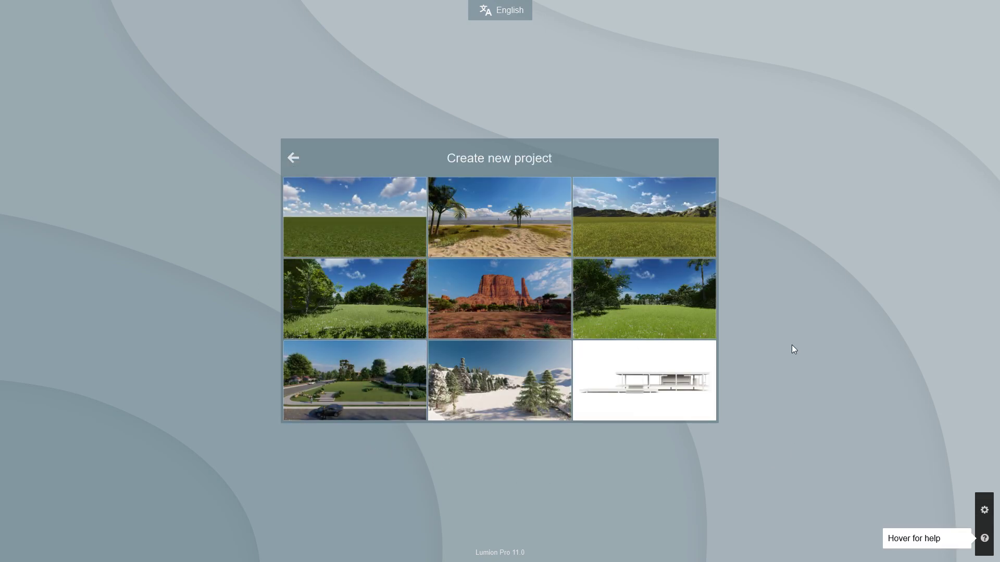
pyautogui.click(355, 219)
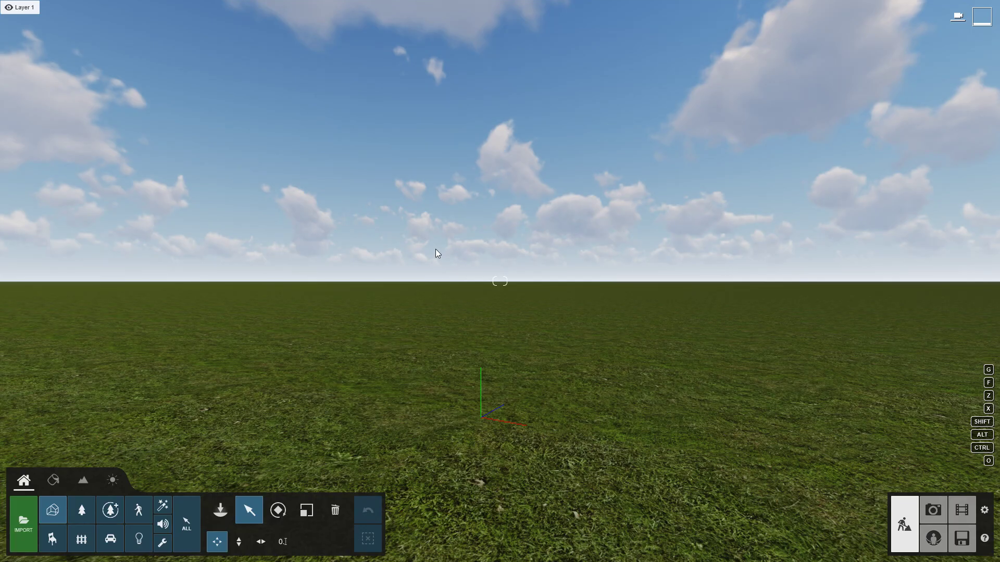
# Import Mountain.obj as Mountain into the Main (default) category folder and place it on the grass field.
pyautogui.moveTo(436, 249); pyautogui.dragTo(404, 293, button='right')
pyautogui.press('q')
pyautogui.click(23, 524)
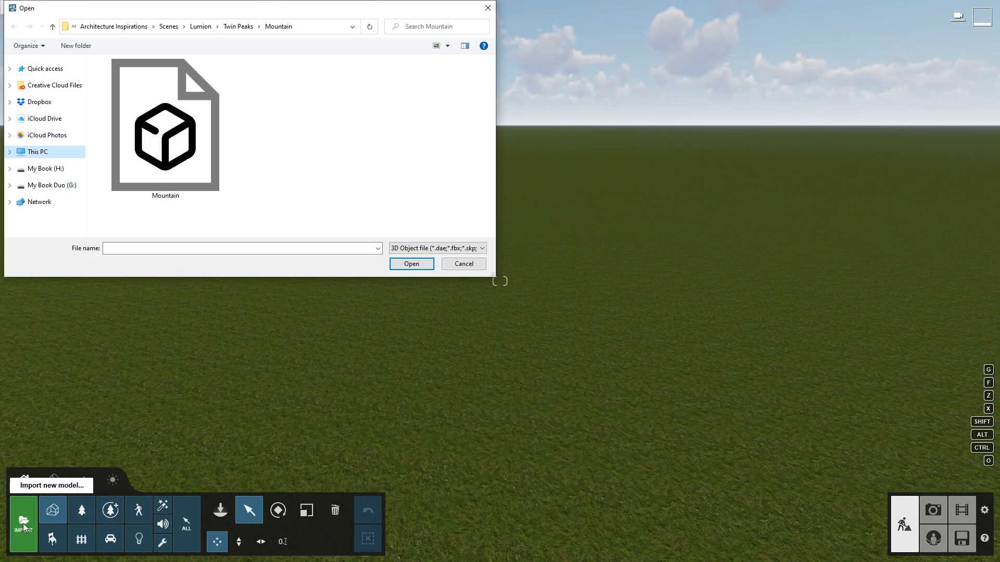
pyautogui.doubleClick(178, 115)
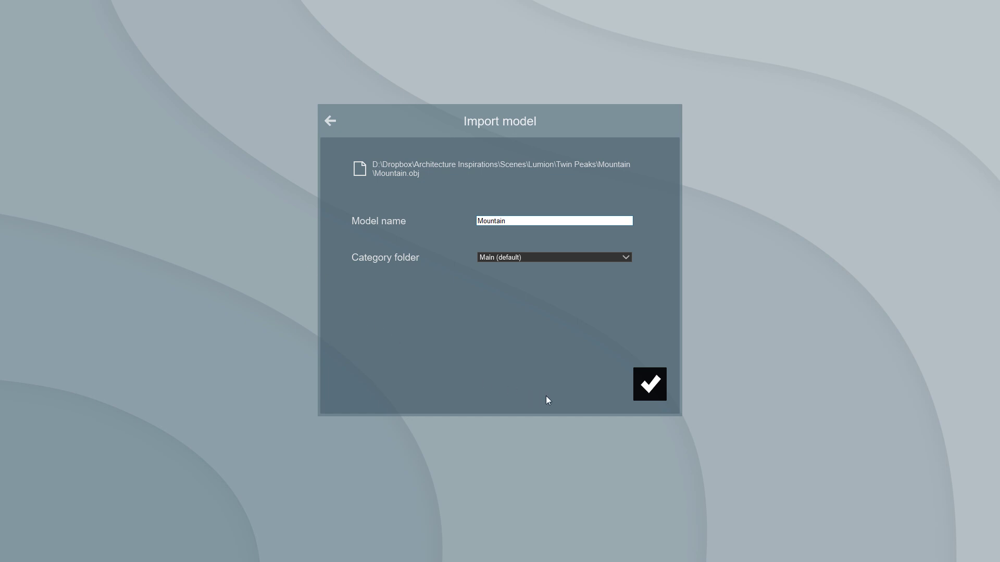
pyautogui.click(651, 385)
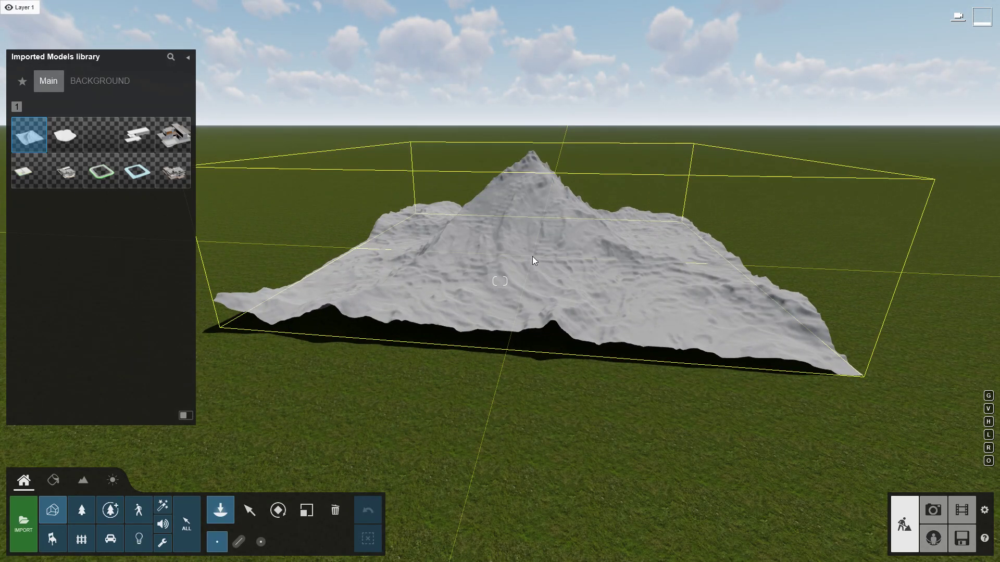
pyautogui.click(532, 256)
pyautogui.press('l')
pyautogui.click(532, 256)
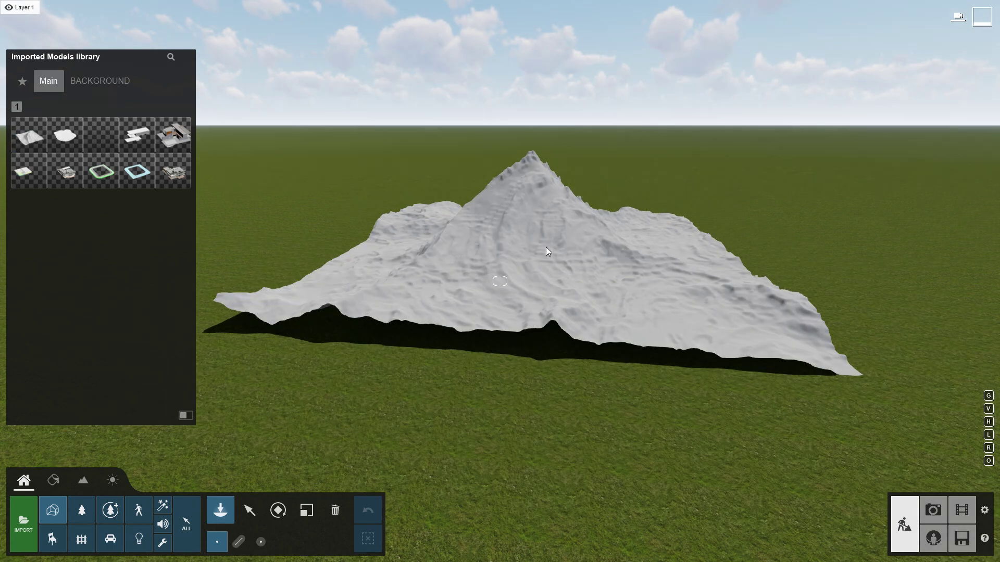
# Assign a Standard material to the mountain and load the Mountain Color Map image as its color map.
pyautogui.moveTo(510, 216); pyautogui.dragTo(466, 268, button='right')
pyautogui.press('w')
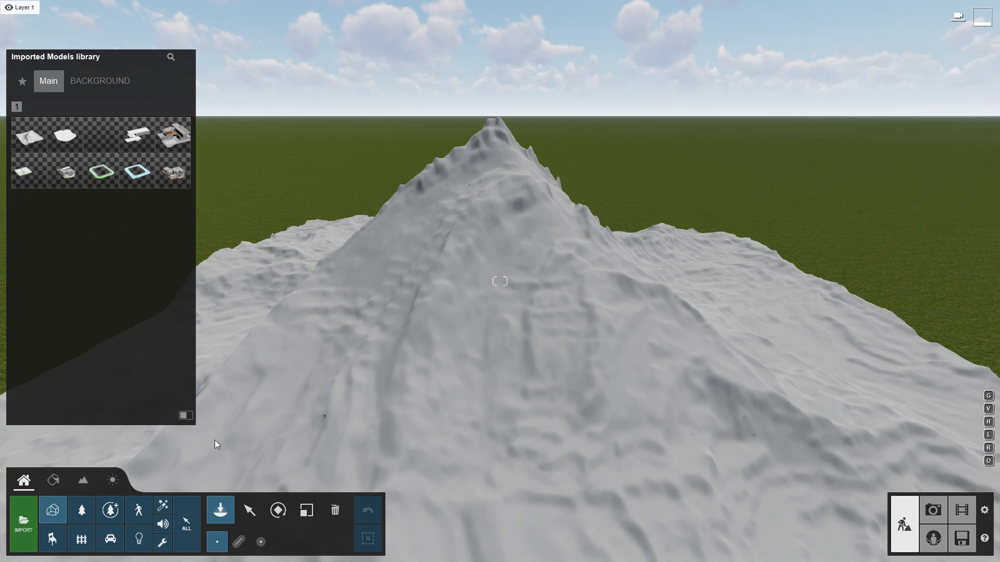
pyautogui.click(53, 480)
pyautogui.click(484, 333)
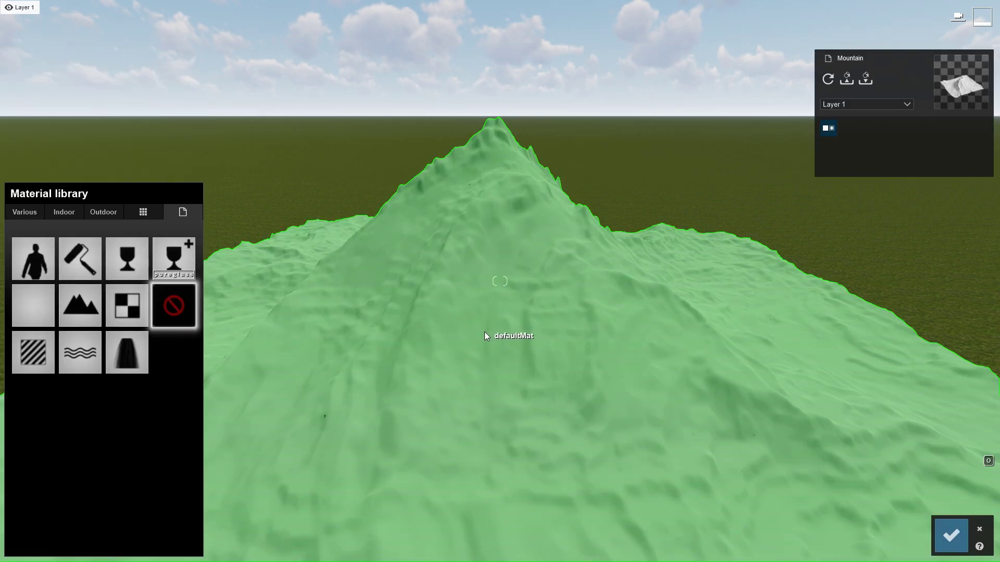
pyautogui.click(31, 353)
pyautogui.click(92, 364)
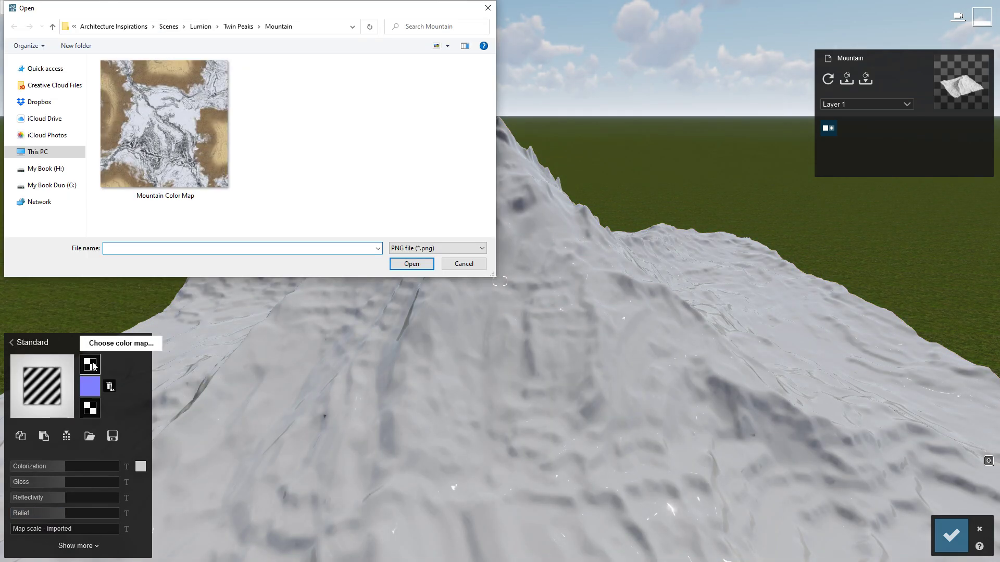
pyautogui.doubleClick(166, 161)
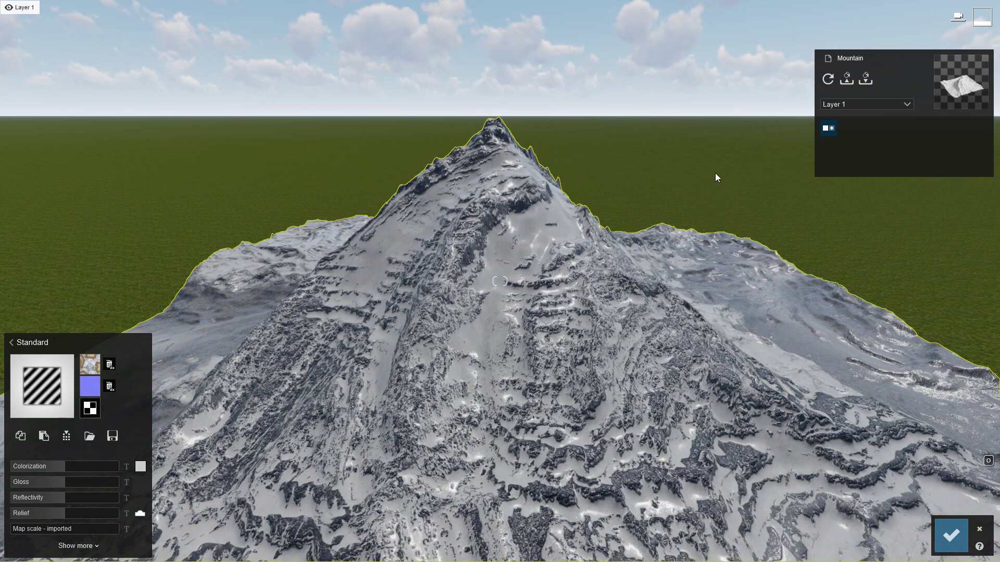
# Lower the mountain material's gloss, set reflectivity to 0.4, test colorization and relief extremes, return both to mid-range, and save the material.
pyautogui.moveTo(61, 483)
pyautogui.mouseDown()
pyautogui.moveTo(28, 486)
pyautogui.moveTo(34, 501)
pyautogui.mouseUp()
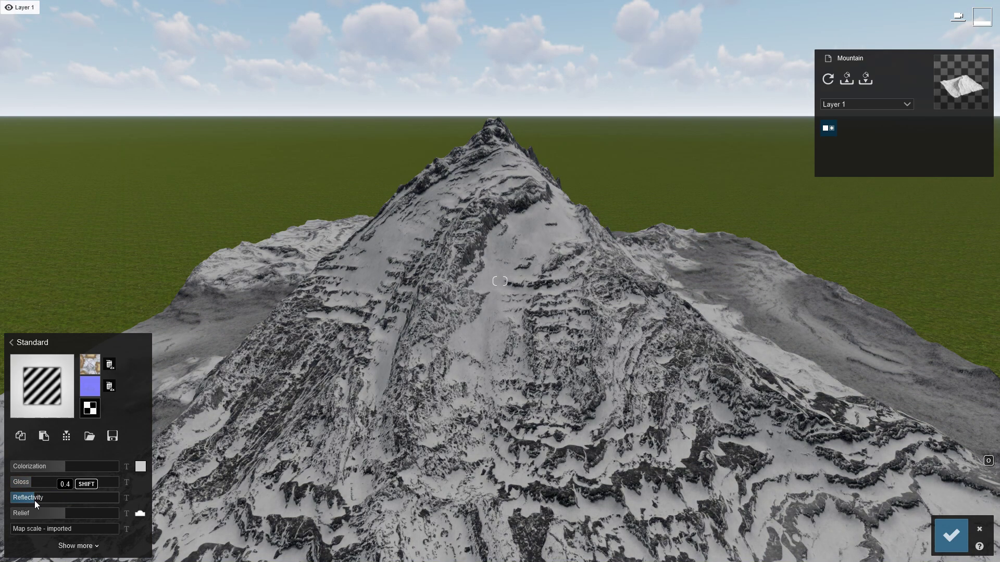
pyautogui.moveTo(64, 467); pyautogui.dragTo(125, 467)
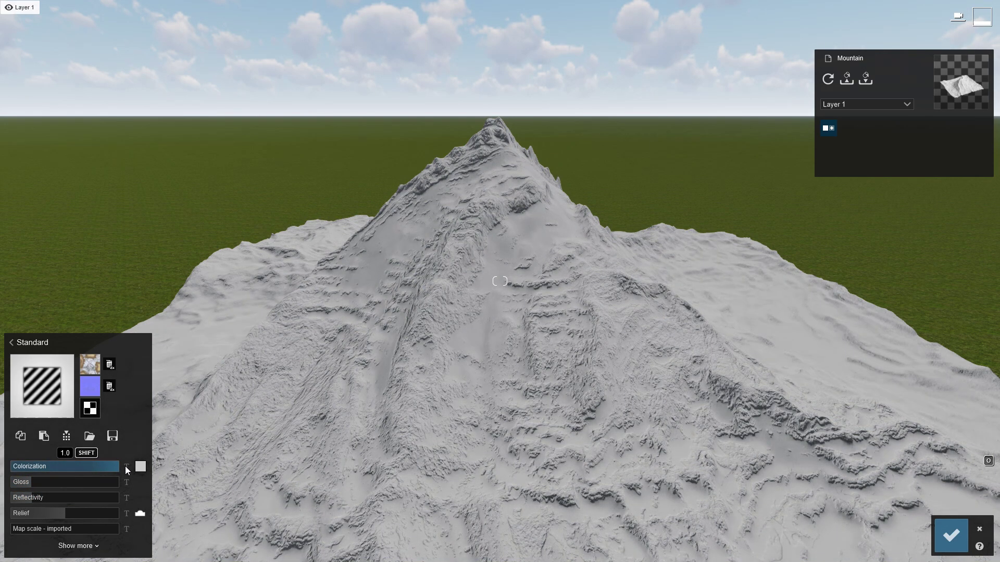
pyautogui.moveTo(79, 515); pyautogui.dragTo(5, 521)
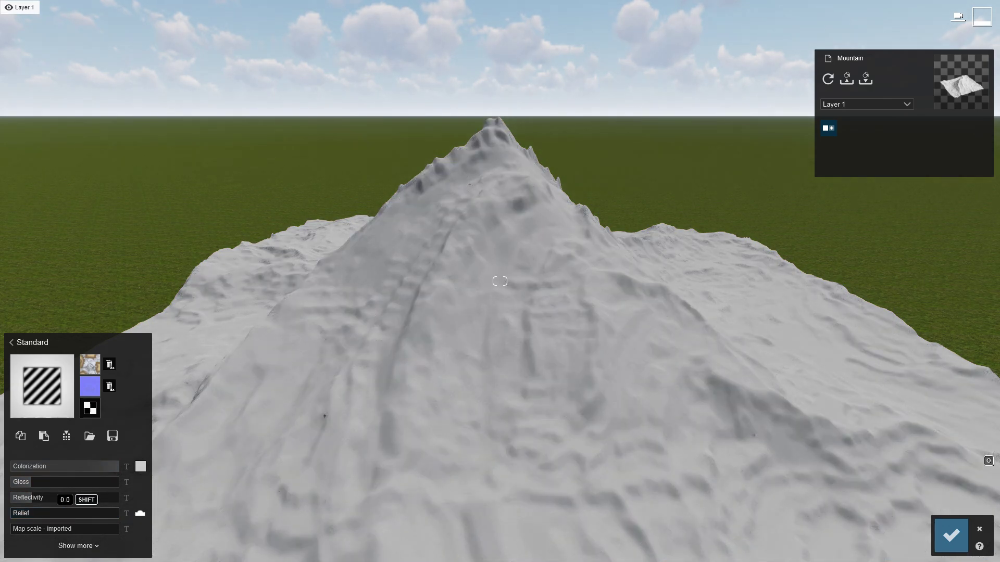
pyautogui.click(66, 513)
pyautogui.click(68, 466)
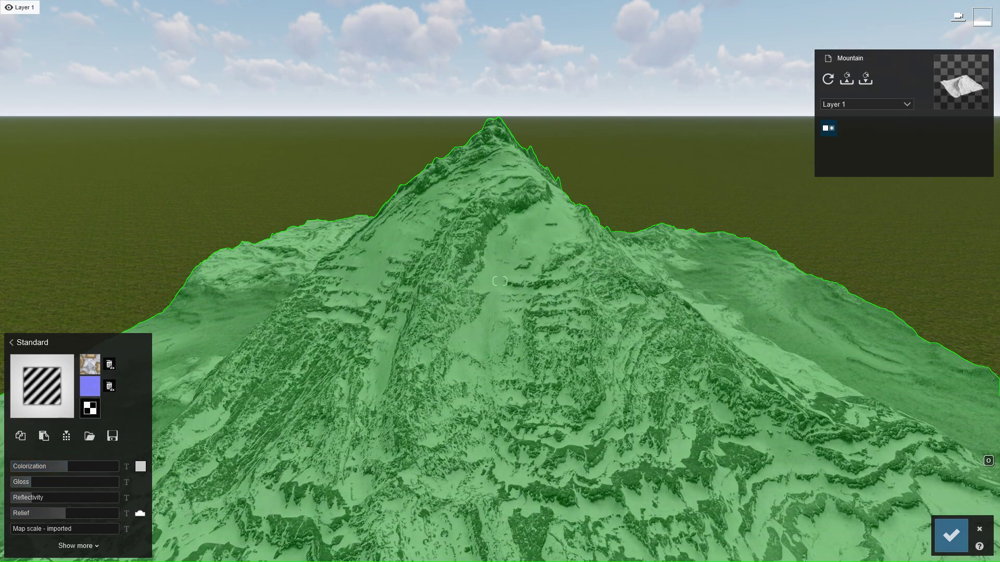
pyautogui.click(958, 534)
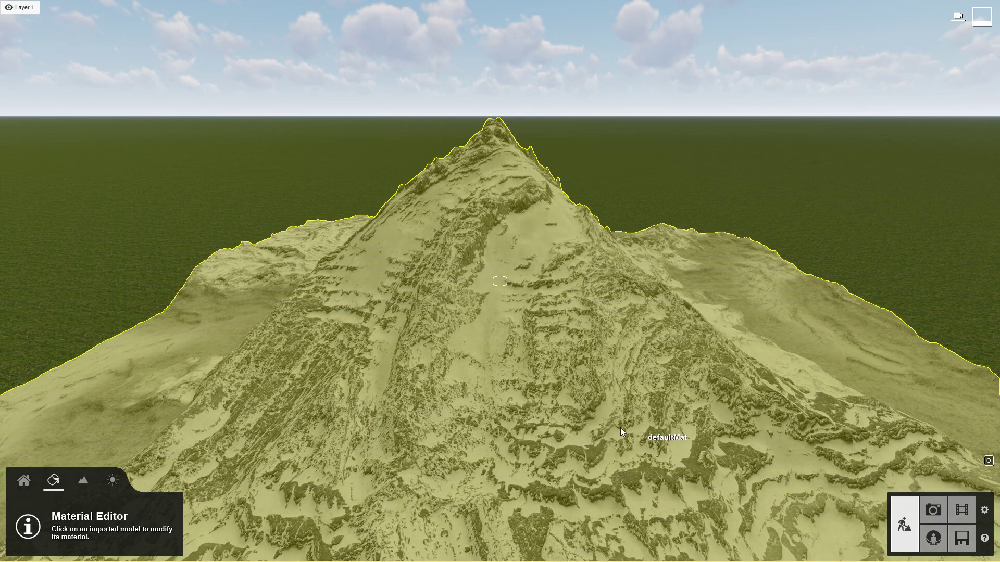
# Examine the textured mountain's slopes and peak from several heights and distances.
pyautogui.moveTo(403, 403); pyautogui.dragTo(482, 334, button='right')
pyautogui.press('s')
pyautogui.moveTo(500, 281); pyautogui.dragTo(469, 248, button='right')
pyautogui.press('e')
pyautogui.press('w')
pyautogui.press('w')
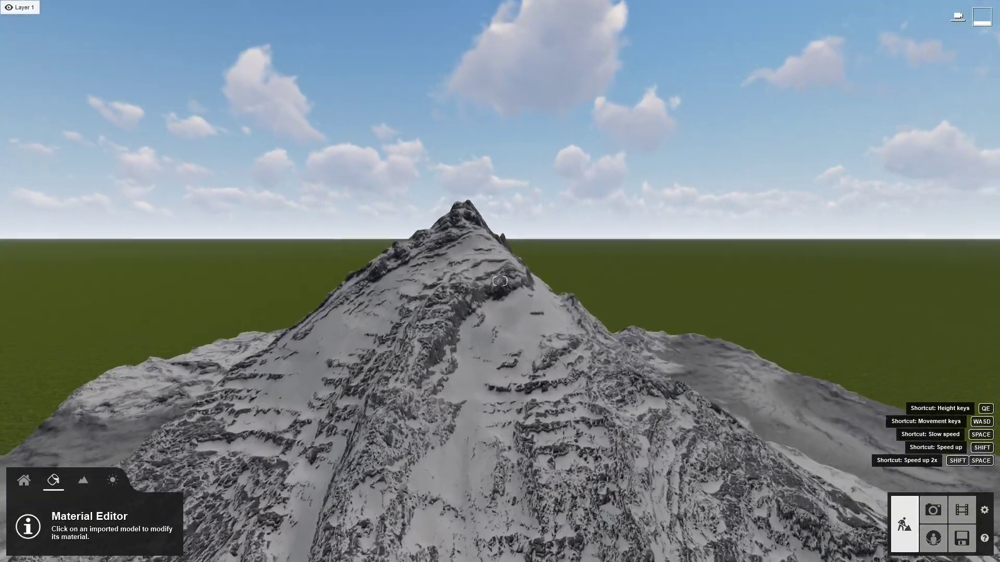
pyautogui.press('s')
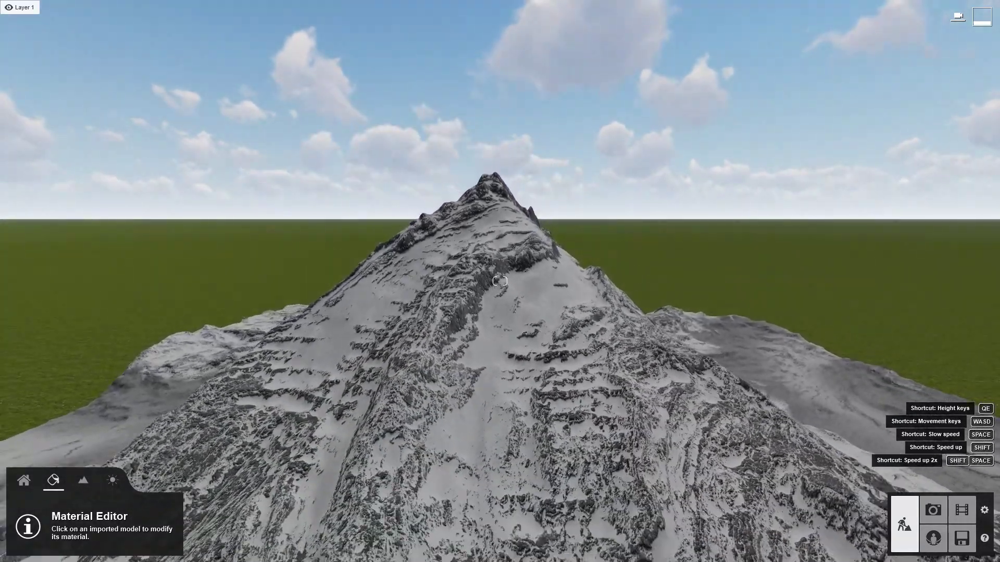
pyautogui.moveTo(500, 281); pyautogui.dragTo(500, 281, button='right')
pyautogui.press('s')
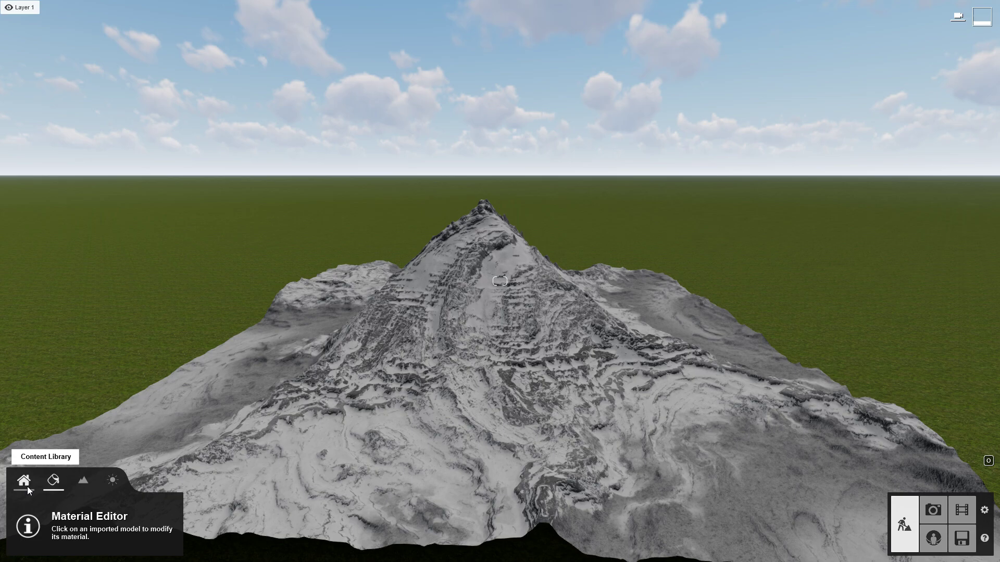
# Lower the mountain vertically into the ground until only its central peak rises above the grass.
pyautogui.click(27, 487)
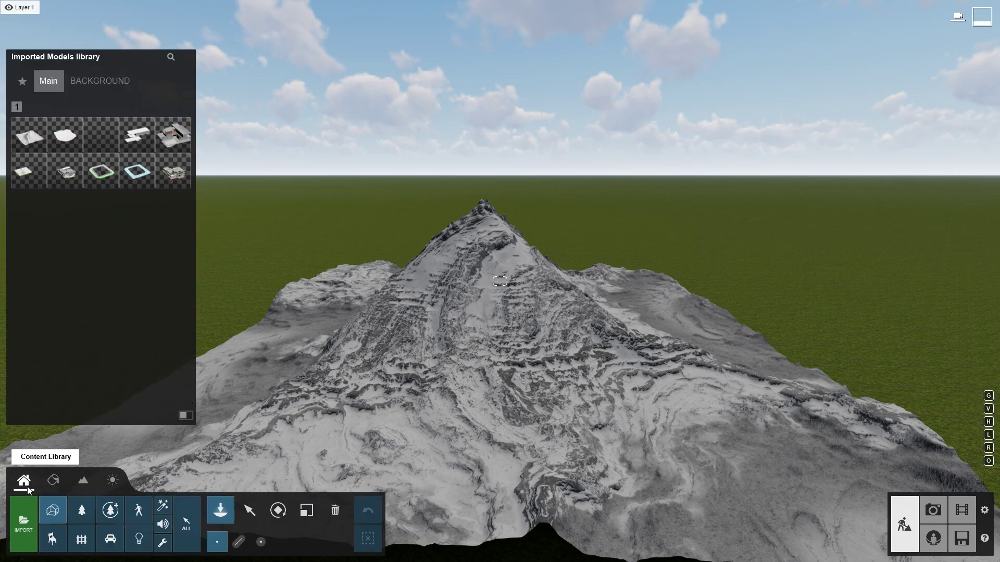
pyautogui.click(252, 513)
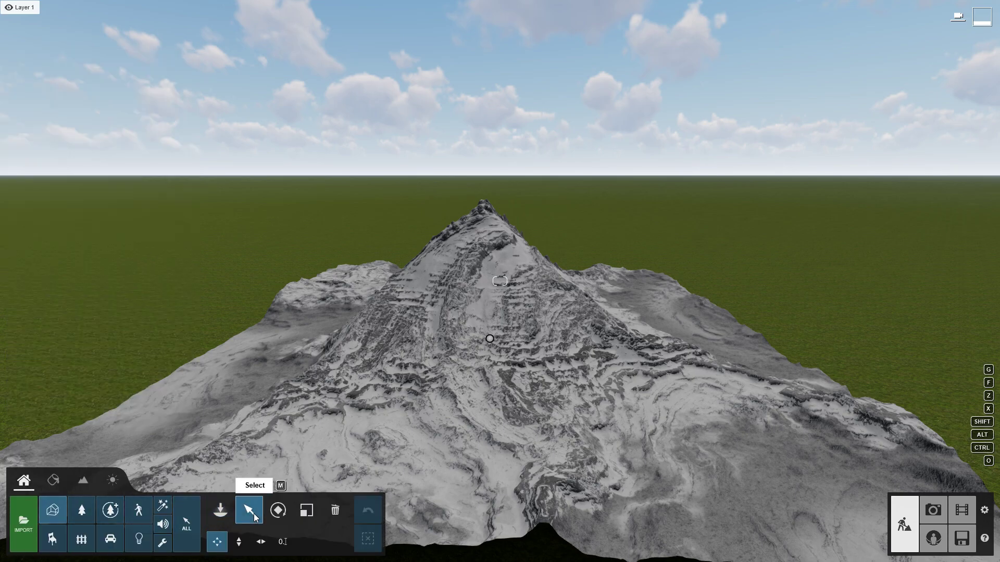
pyautogui.moveTo(274, 462); pyautogui.dragTo(282, 397, button='right')
pyautogui.press('s')
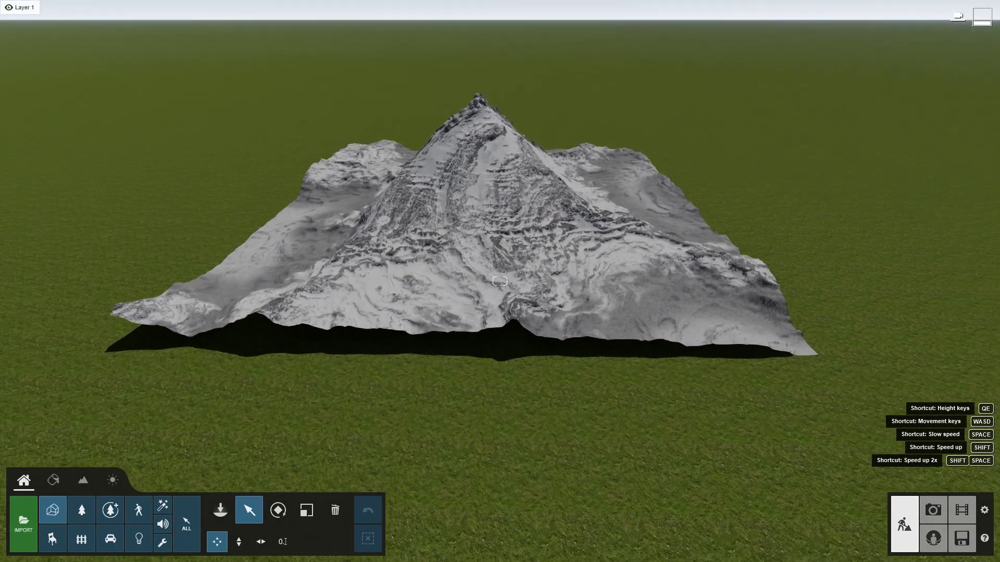
pyautogui.click(429, 275)
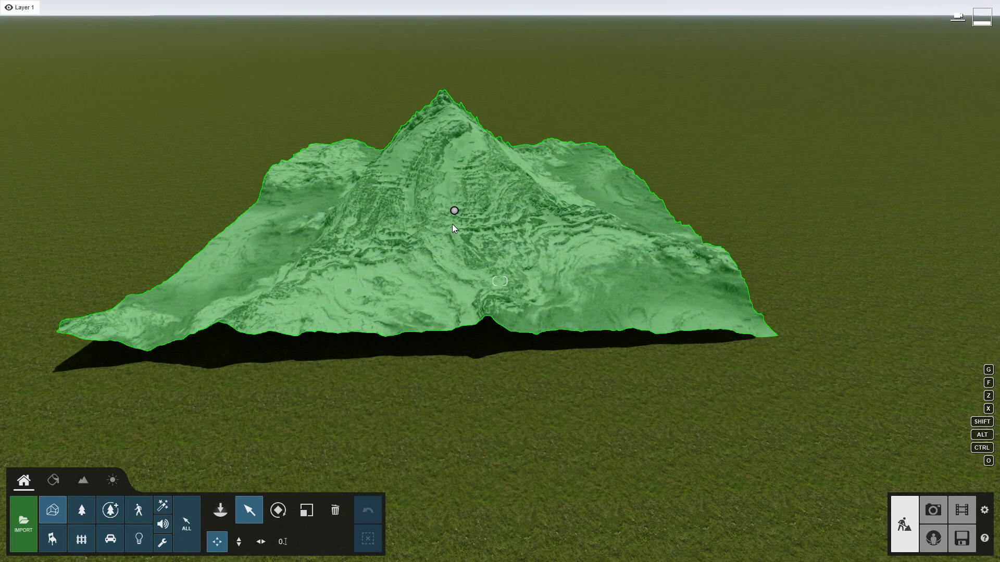
pyautogui.click(236, 543)
pyautogui.moveTo(435, 243); pyautogui.dragTo(451, 240)
pyautogui.moveTo(451, 241); pyautogui.dragTo(445, 166, button='right')
pyautogui.press('e')
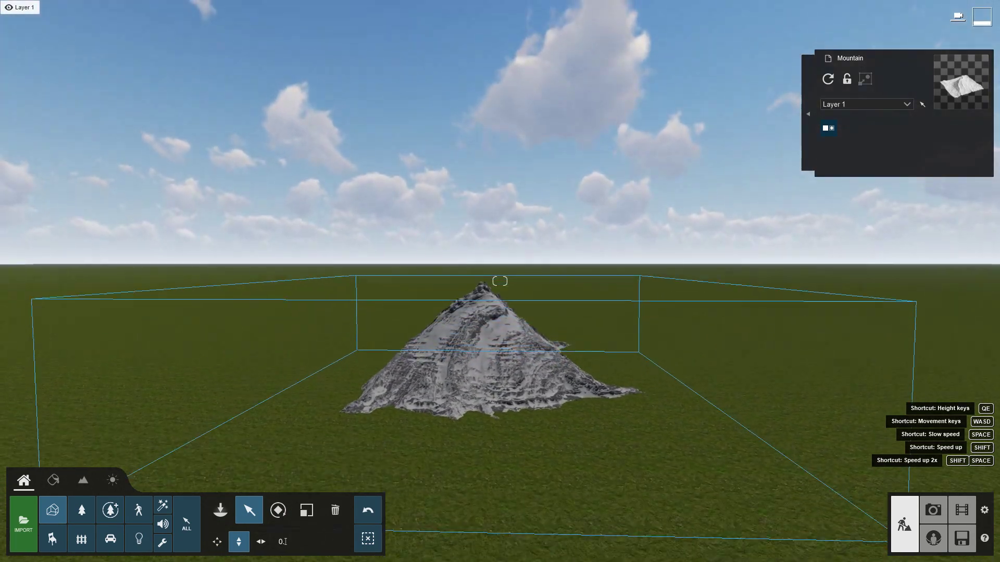
# Rotate the mountain to an orientation of -90.0° and try adjusting its size.
pyautogui.click(279, 511)
pyautogui.click(426, 518)
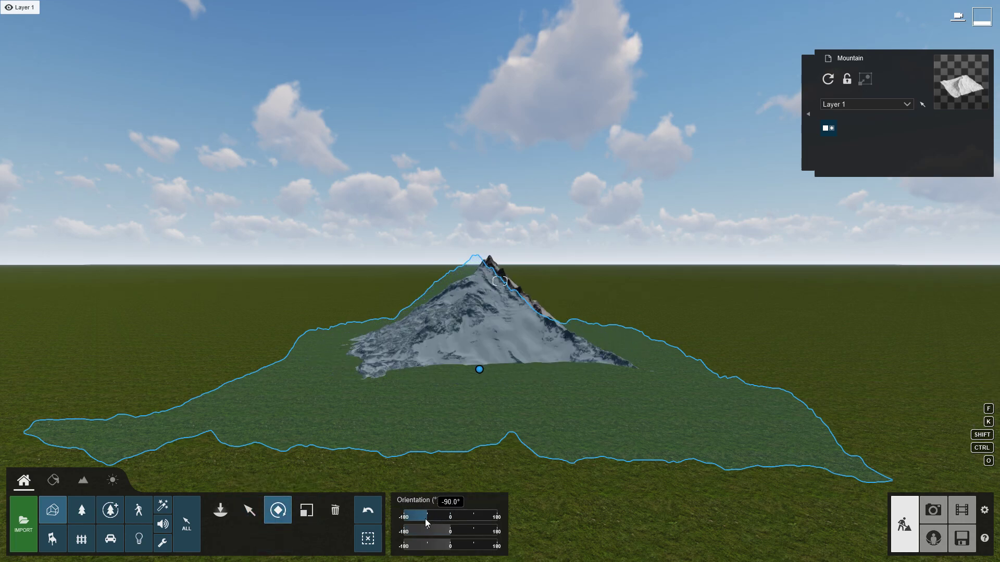
pyautogui.click(315, 513)
pyautogui.moveTo(434, 520)
pyautogui.mouseDown()
pyautogui.moveTo(455, 524)
pyautogui.moveTo(427, 526)
pyautogui.mouseUp()
pyautogui.moveTo(466, 394); pyautogui.dragTo(466, 395, button='right')
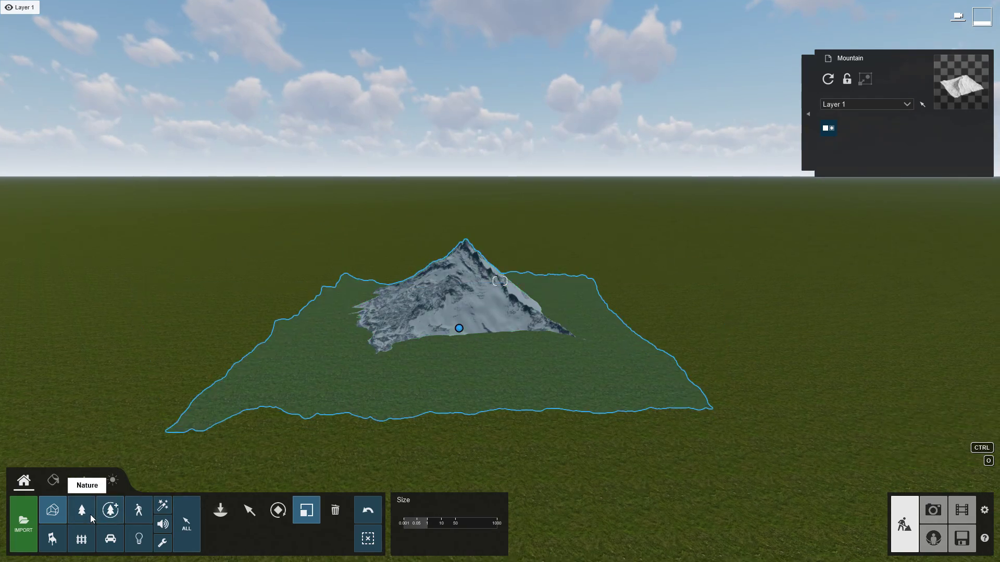
# Place a tall, slender conifer from the Fine-detail Nature library in front of the mountain as a scale reference.
pyautogui.click(82, 512)
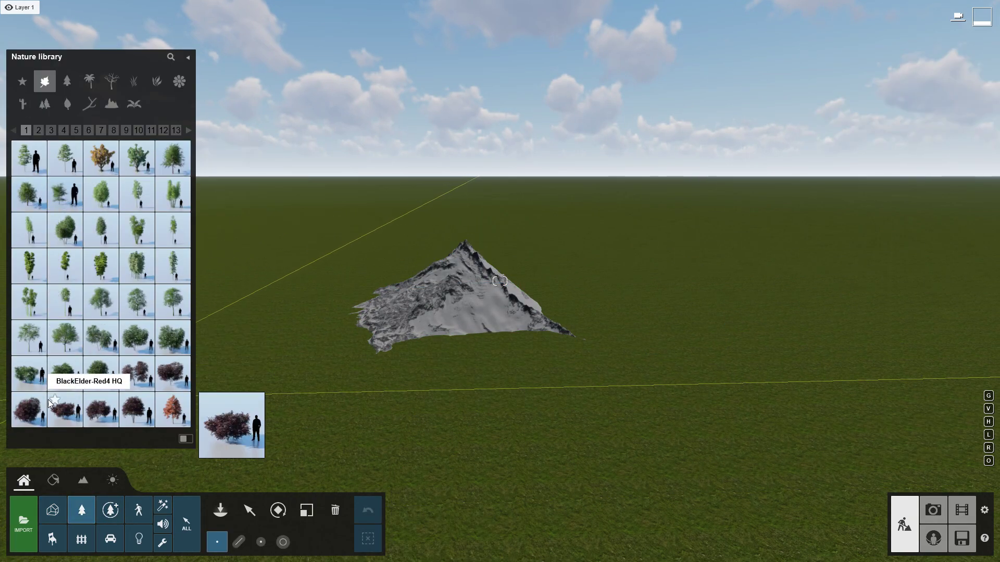
pyautogui.click(110, 510)
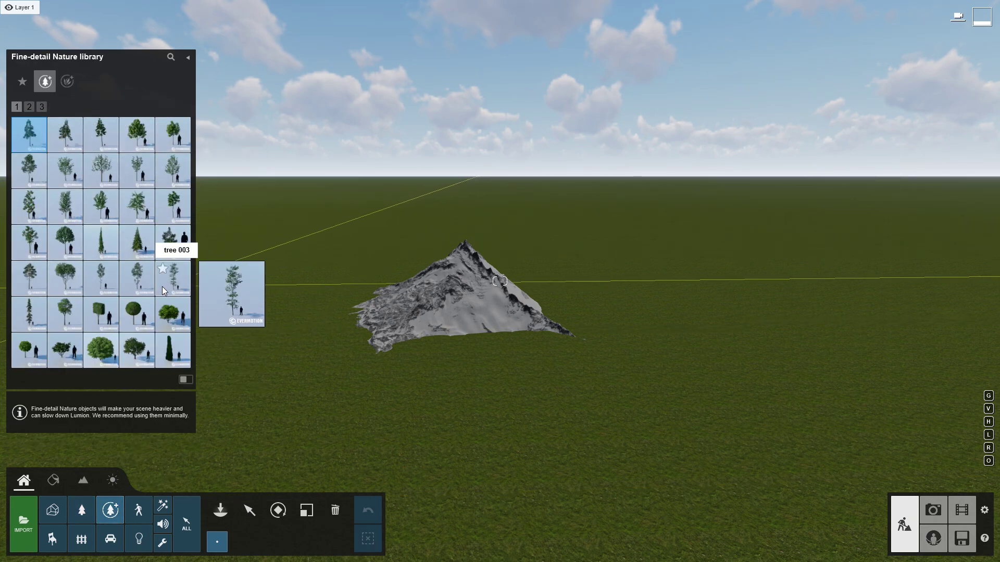
pyautogui.click(33, 320)
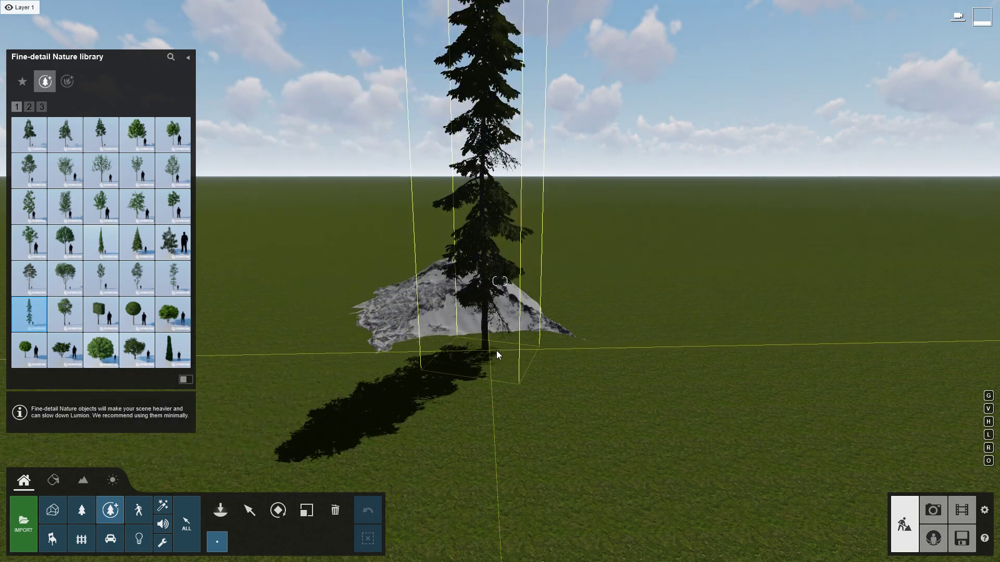
pyautogui.click(370, 387)
pyautogui.moveTo(370, 387); pyautogui.dragTo(385, 302, button='right')
pyautogui.moveTo(523, 313); pyautogui.dragTo(462, 440, button='right')
# Select the mountain again, keep its size at 1.0x, and move it far away from the conifer.
pyautogui.click(255, 503)
pyautogui.click(58, 513)
pyautogui.click(446, 262)
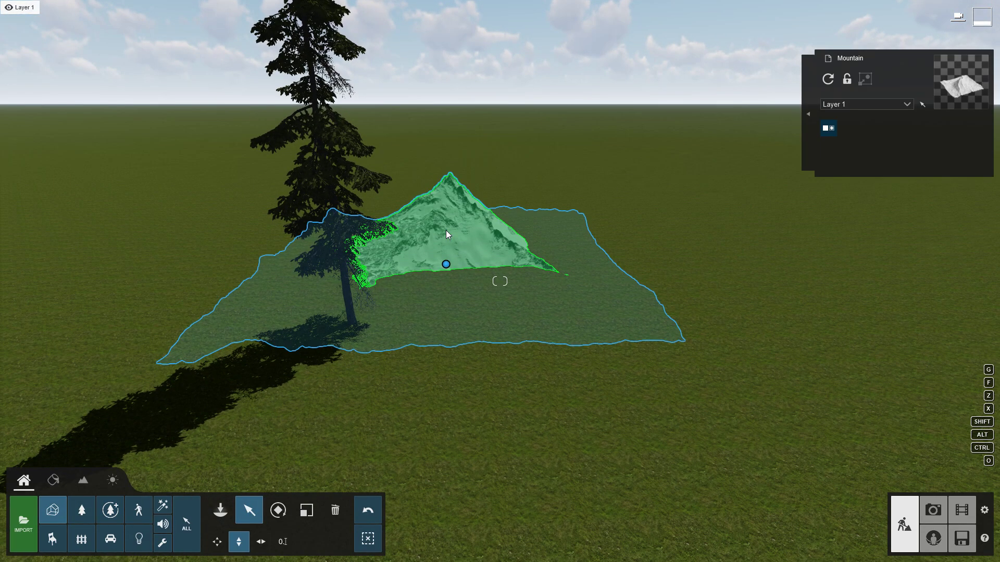
pyautogui.click(309, 515)
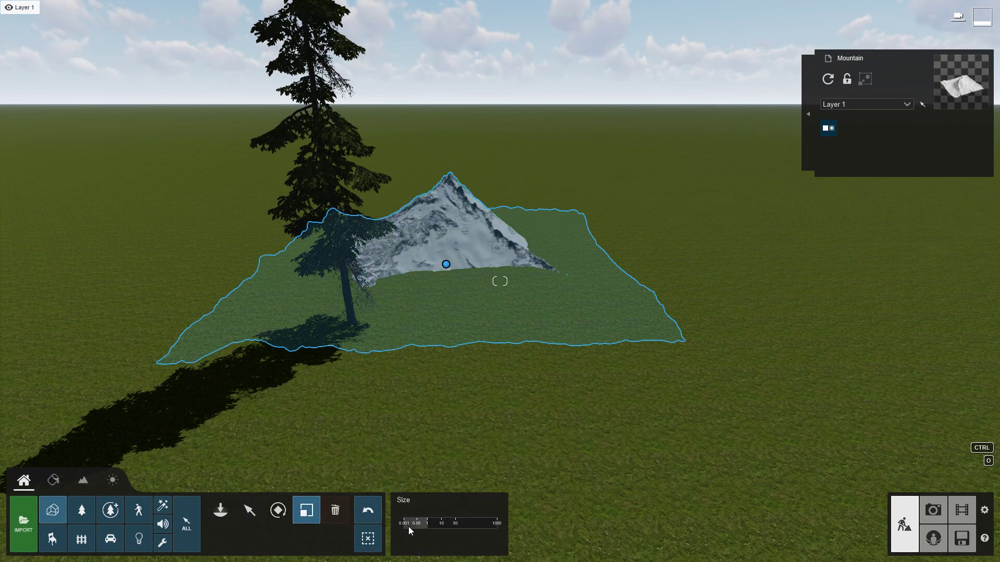
pyautogui.moveTo(425, 527)
pyautogui.mouseDown()
pyautogui.moveTo(455, 523)
pyautogui.moveTo(428, 525)
pyautogui.mouseUp()
pyautogui.click(246, 509)
pyautogui.moveTo(447, 265); pyautogui.dragTo(511, 138)
pyautogui.press('q')
pyautogui.moveTo(510, 138); pyautogui.dragTo(329, 440, button='right')
# Enlarge the mountain to 40.0x and move it farther into the distance.
pyautogui.click(306, 511)
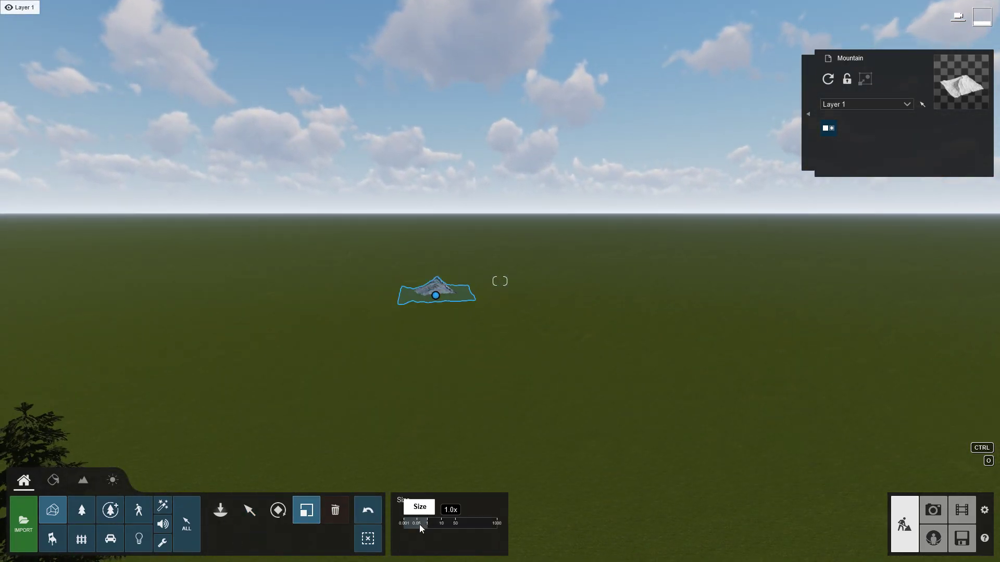
pyautogui.moveTo(425, 526); pyautogui.dragTo(451, 525)
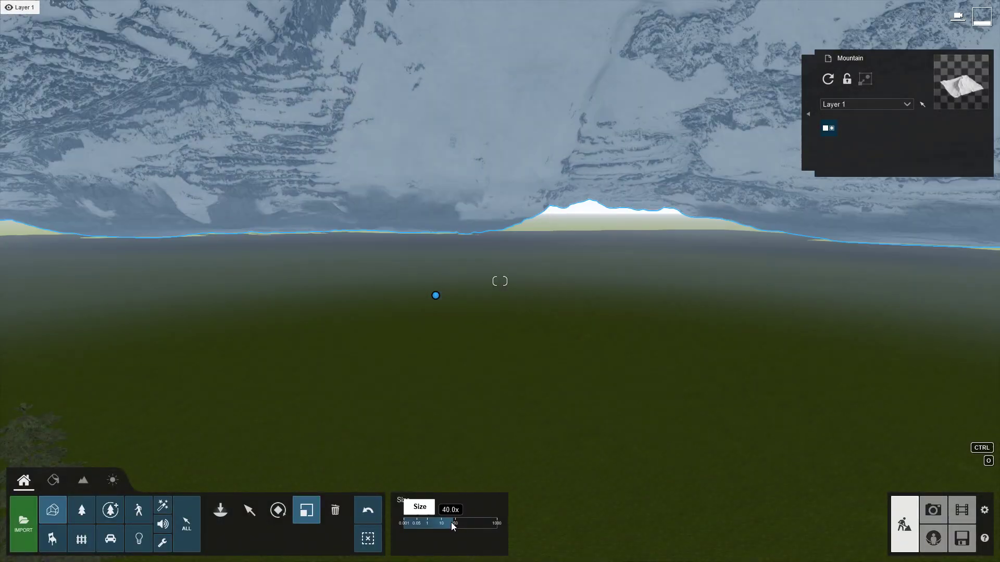
pyautogui.click(240, 517)
pyautogui.moveTo(435, 295); pyautogui.dragTo(459, 263)
# Reposition the enlarged mountain horizontally, bringing it closer to the conifer.
pyautogui.click(239, 542)
pyautogui.moveTo(459, 263); pyautogui.dragTo(453, 427, button='right')
pyautogui.click(261, 542)
pyautogui.moveTo(401, 385); pyautogui.dragTo(420, 191, button='right')
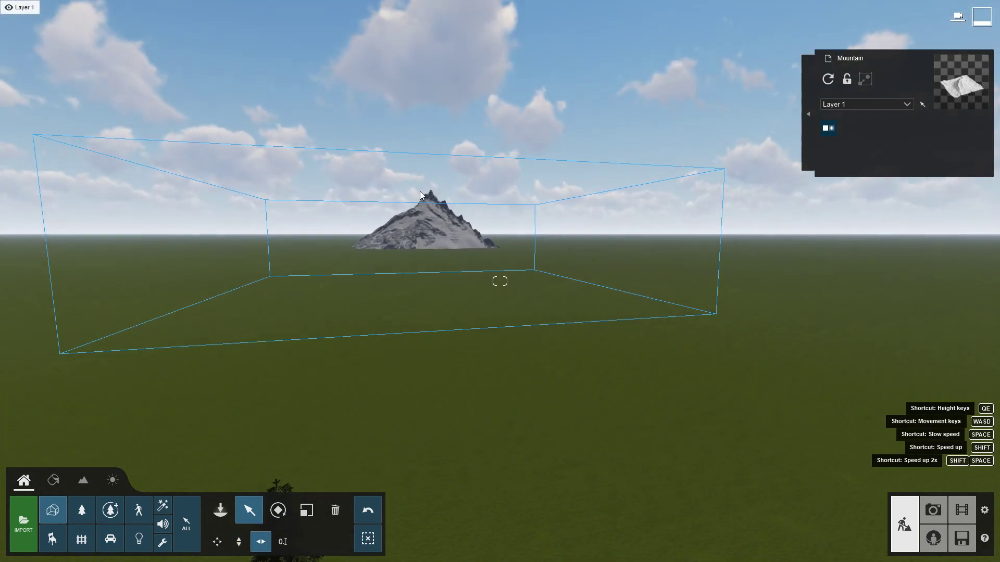
pyautogui.moveTo(425, 297); pyautogui.dragTo(431, 371)
# Duplicate the mountain and place the copy behind and to the right of the original peak.
pyautogui.moveTo(431, 372); pyautogui.dragTo(422, 469, button='right')
pyautogui.press('s')
pyautogui.press('q')
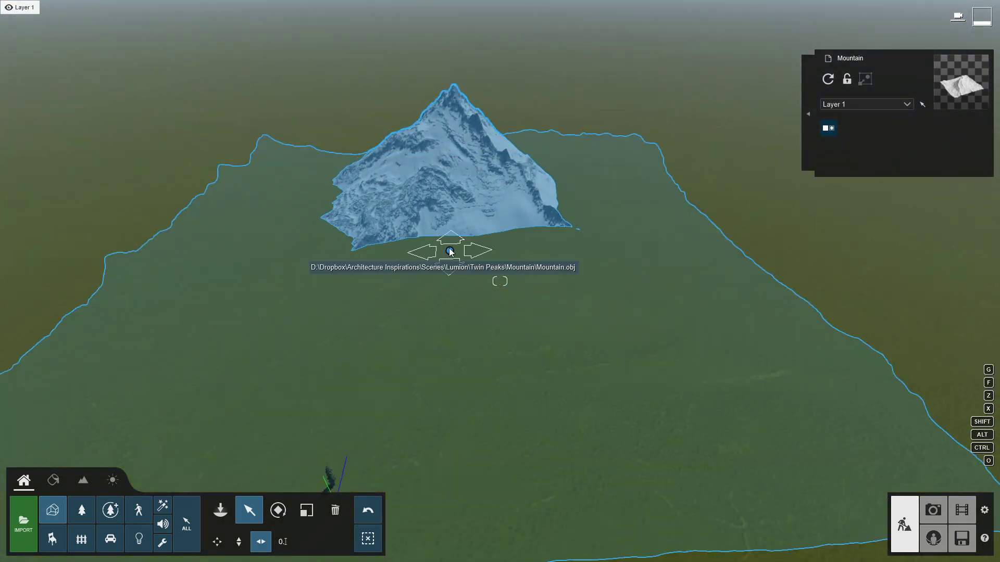
pyautogui.keyDown('alt'); pyautogui.moveTo(450, 251); pyautogui.dragTo(597, 182); pyautogui.keyUp('alt')
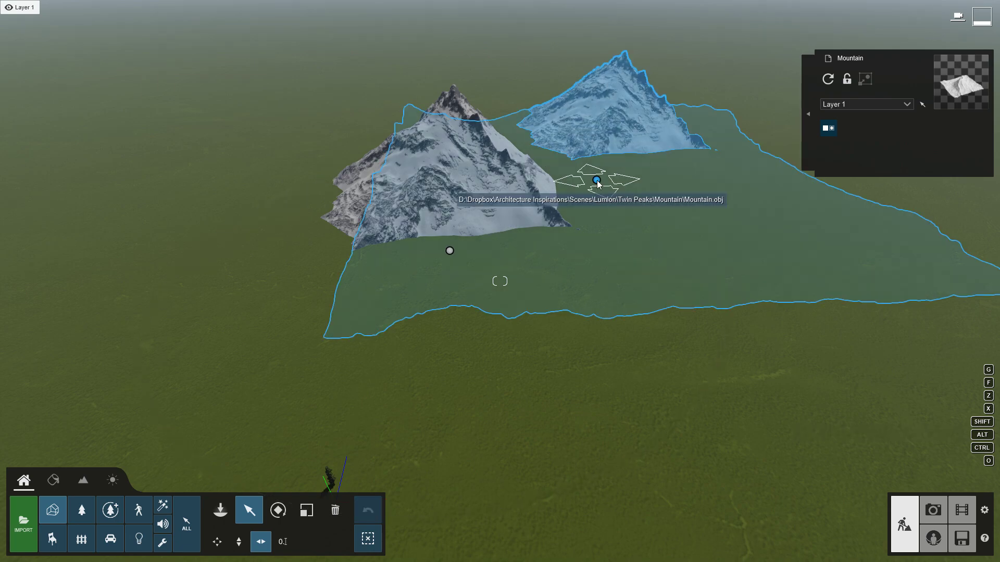
# Rotate the duplicated mountain to show a different face and enlarge it well beyond the original peak.
pyautogui.click(278, 510)
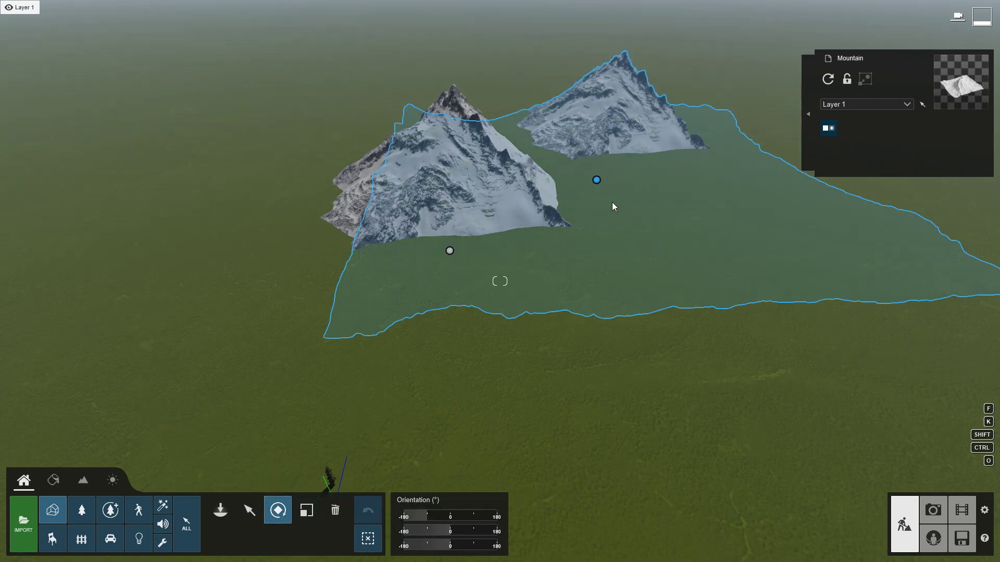
pyautogui.click(307, 511)
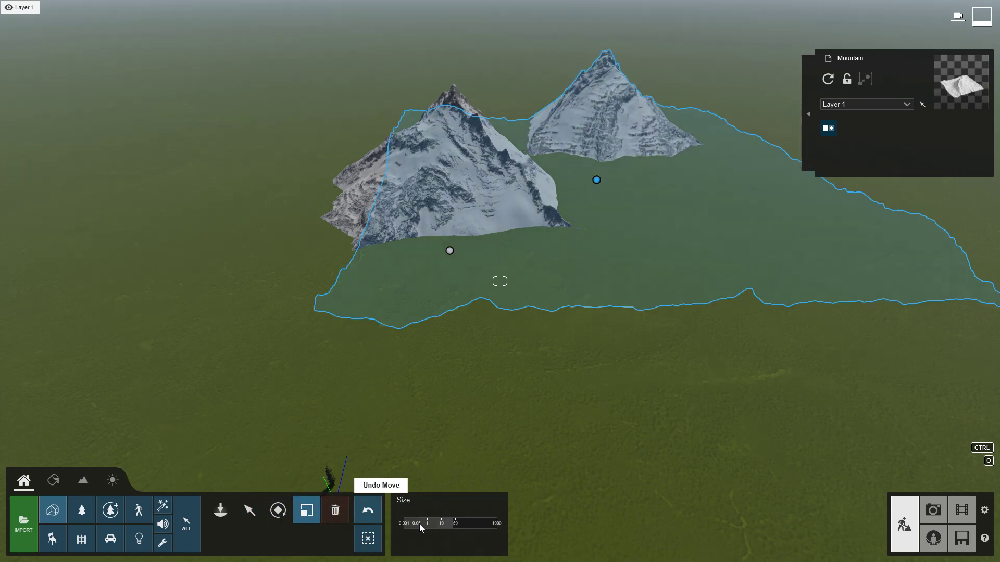
pyautogui.moveTo(427, 523); pyautogui.dragTo(463, 526)
# Move the enlarged copy farther back behind the original peak, and lower it slightly to seat its base in the ground.
pyautogui.click(250, 510)
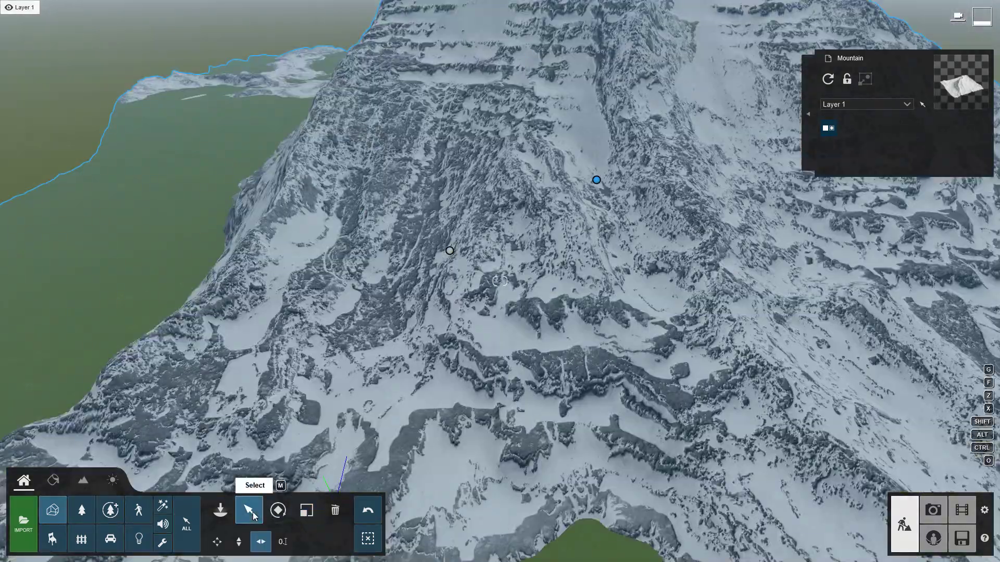
pyautogui.moveTo(597, 181); pyautogui.dragTo(572, 98)
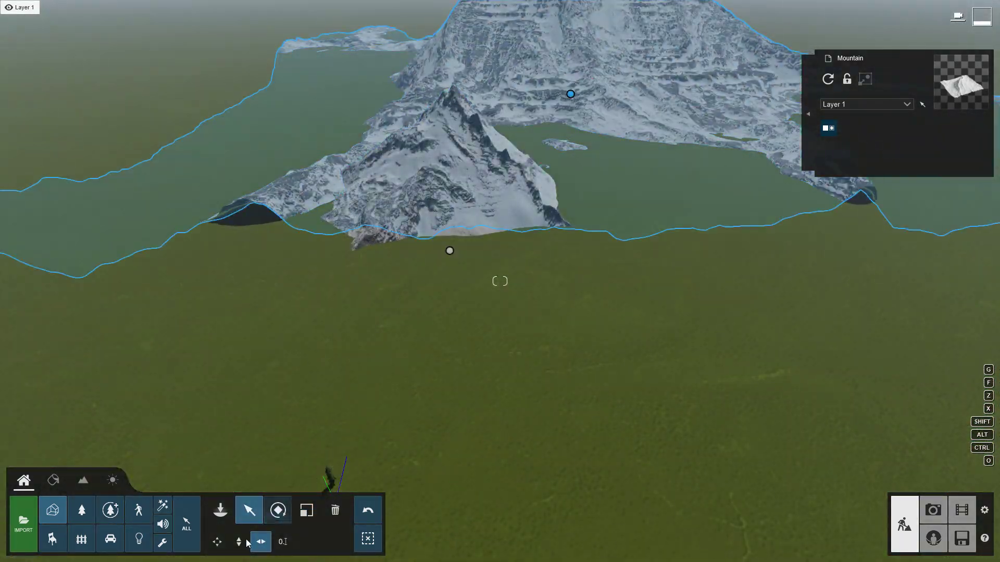
pyautogui.click(239, 542)
pyautogui.moveTo(422, 359); pyautogui.dragTo(489, 284, button='right')
pyautogui.moveTo(534, 269)
pyautogui.mouseDown()
pyautogui.moveTo(535, 312)
pyautogui.moveTo(534, 281)
pyautogui.mouseUp()
# Frame the conifer in front of both peaks from near ground level with a longer focal length, and store the camera as photo 1.
pyautogui.moveTo(417, 420); pyautogui.dragTo(402, 420, button='right')
pyautogui.press('e')
pyautogui.press('e')
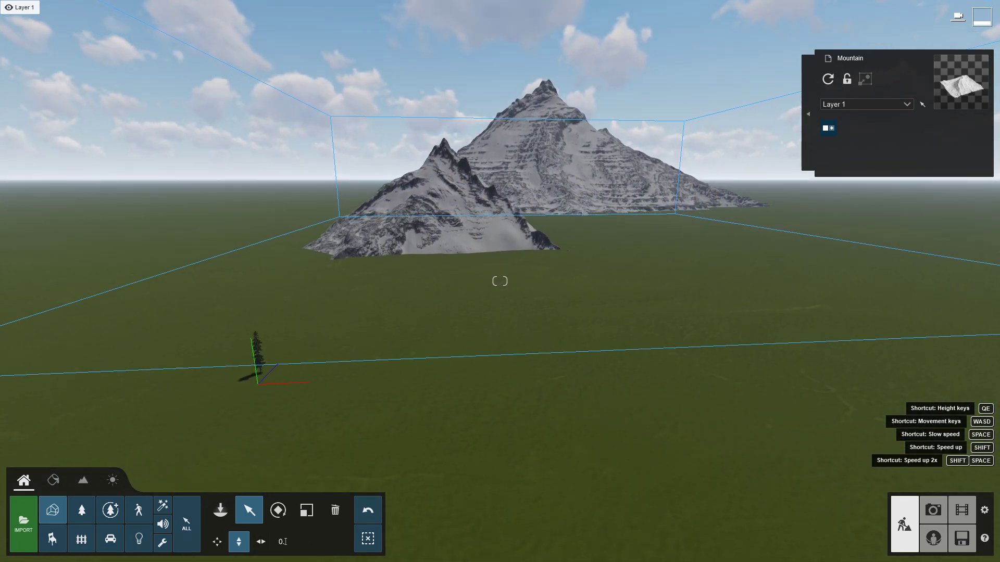
pyautogui.press('w')
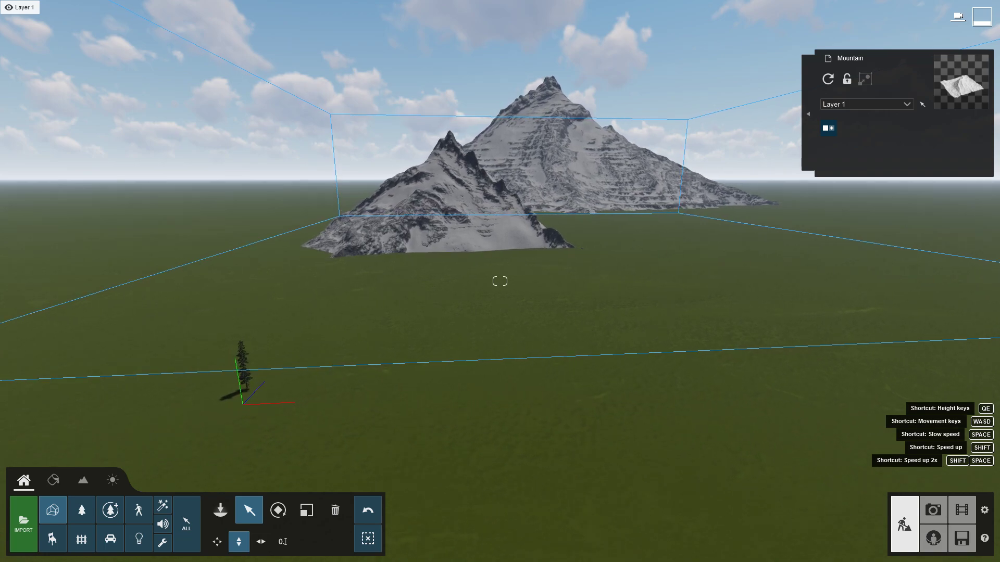
pyautogui.press('a')
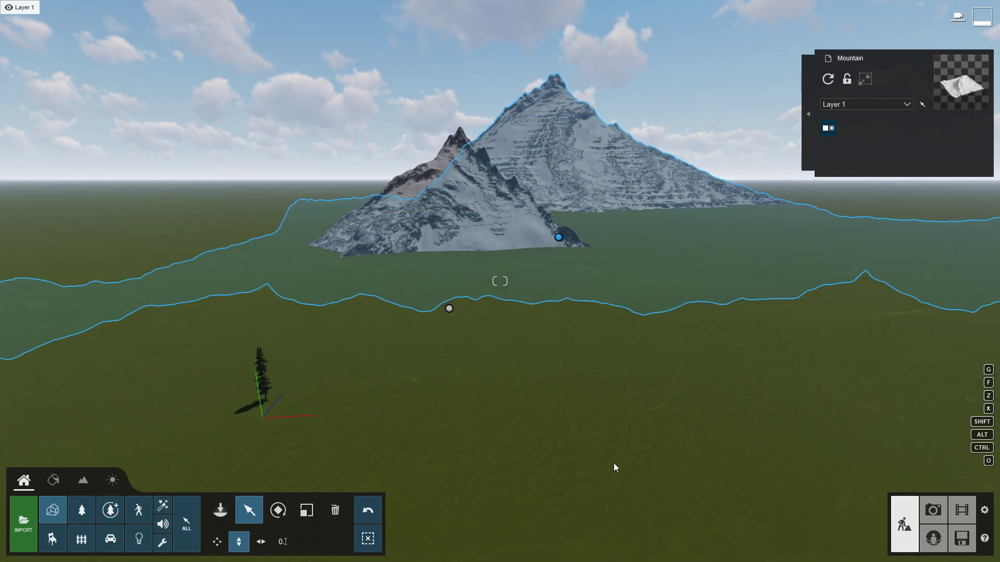
pyautogui.click(933, 512)
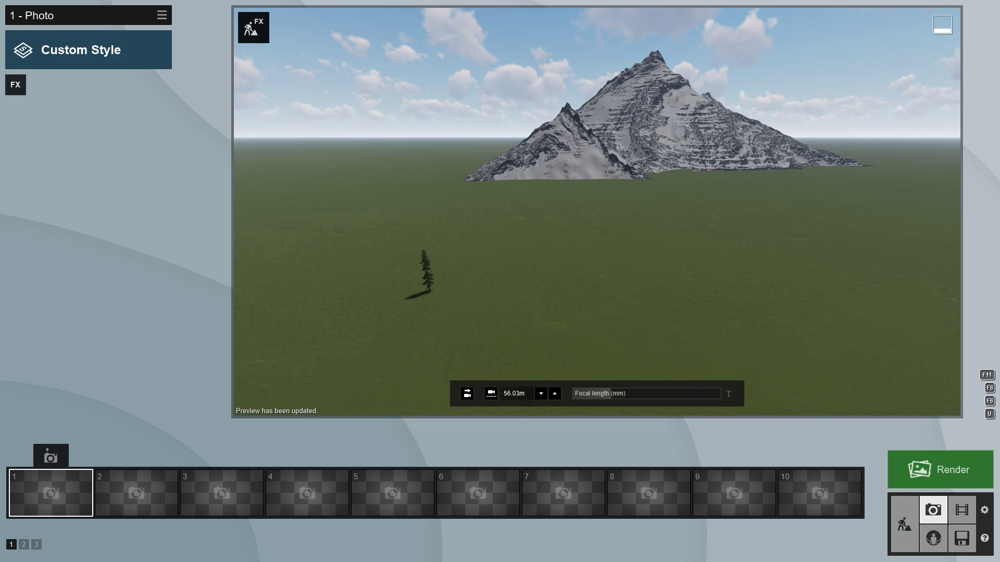
pyautogui.press('w')
pyautogui.moveTo(597, 212); pyautogui.dragTo(568, 220, button='right')
pyautogui.press('e')
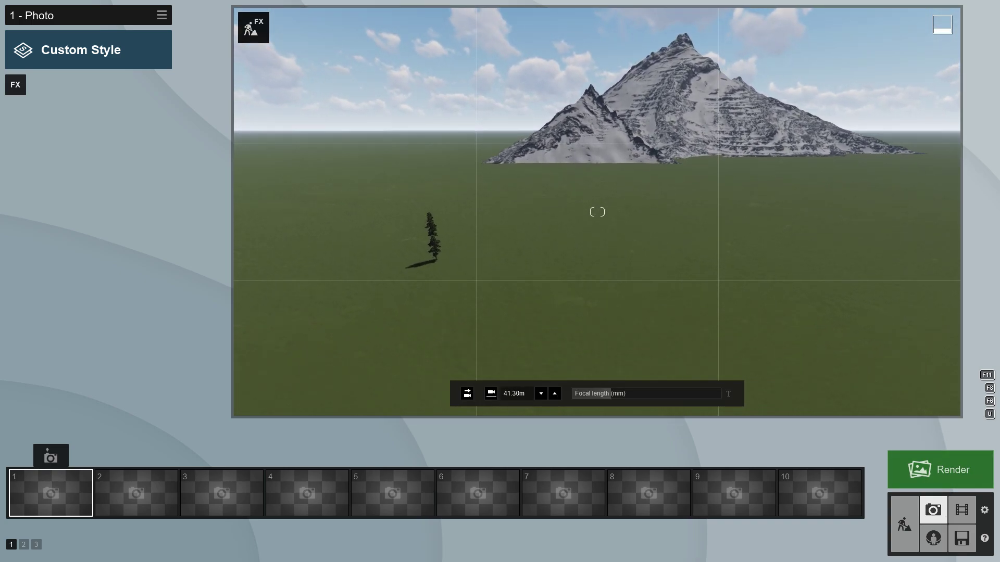
pyautogui.press('e')
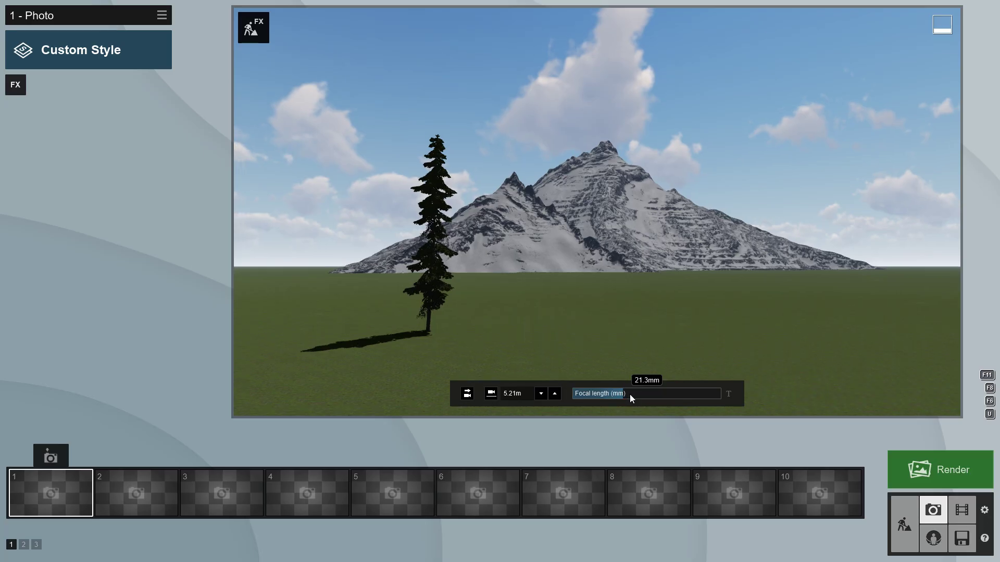
pyautogui.moveTo(629, 395); pyautogui.dragTo(631, 394)
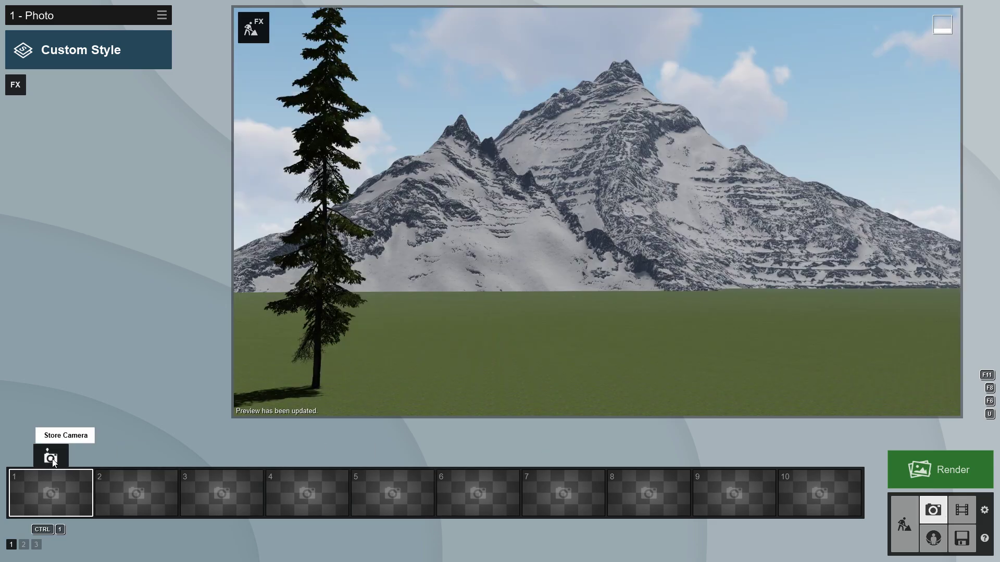
pyautogui.click(53, 458)
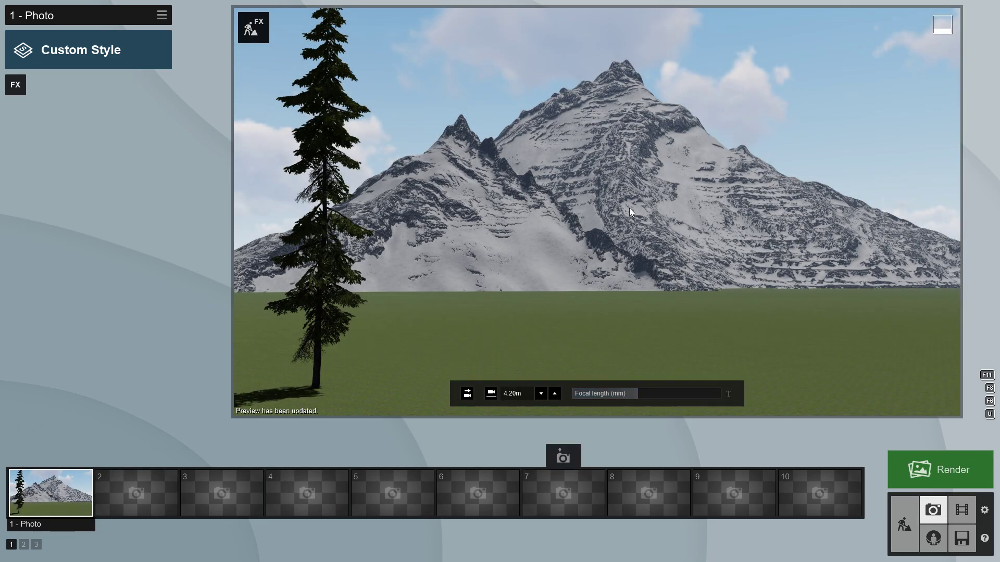
# Place a large rectangular water plane on the ground between the conifer and the mountains, and lower it below the terrain surface.
pyautogui.click(905, 523)
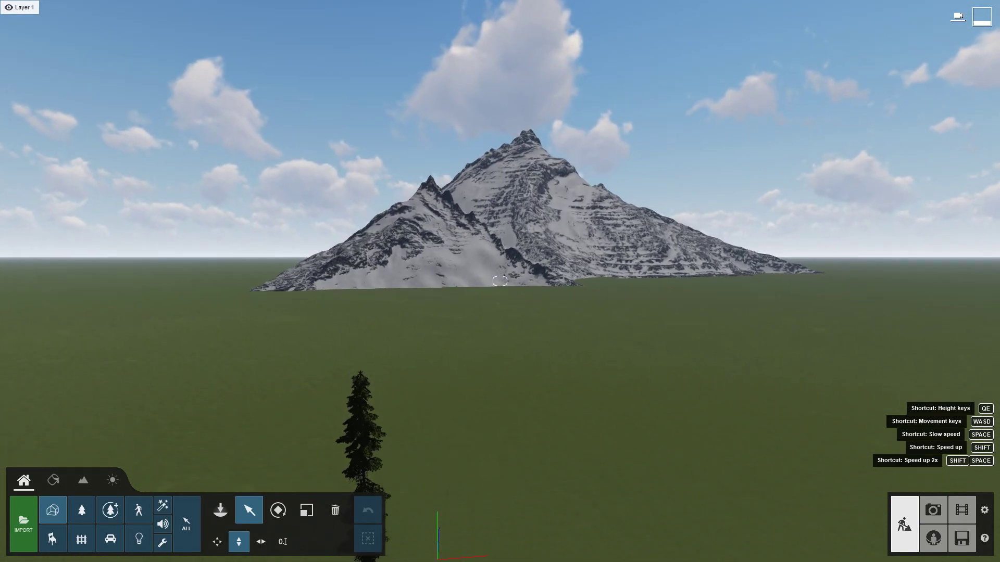
pyautogui.press('q')
pyautogui.moveTo(500, 281); pyautogui.dragTo(600, 395, button='right')
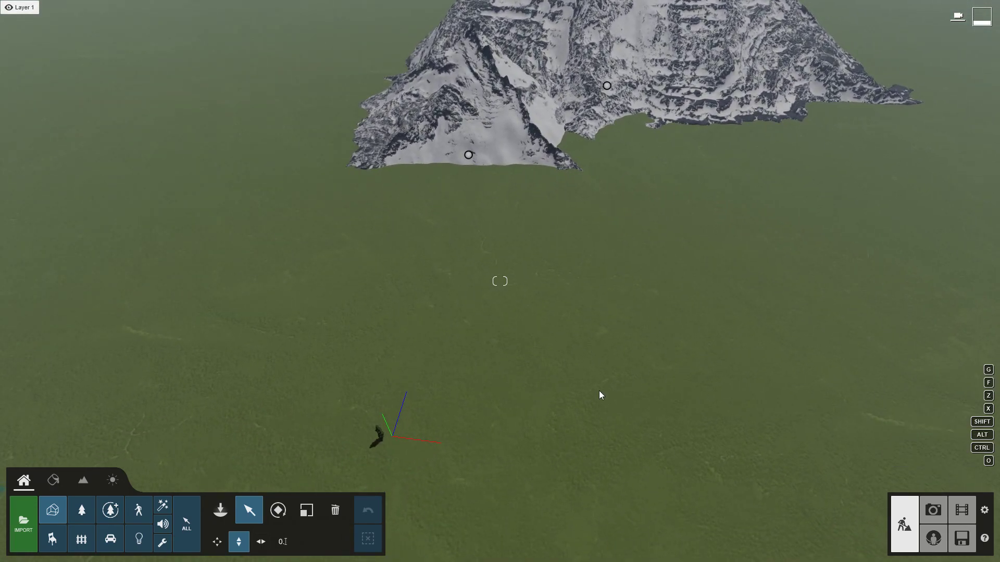
pyautogui.click(86, 484)
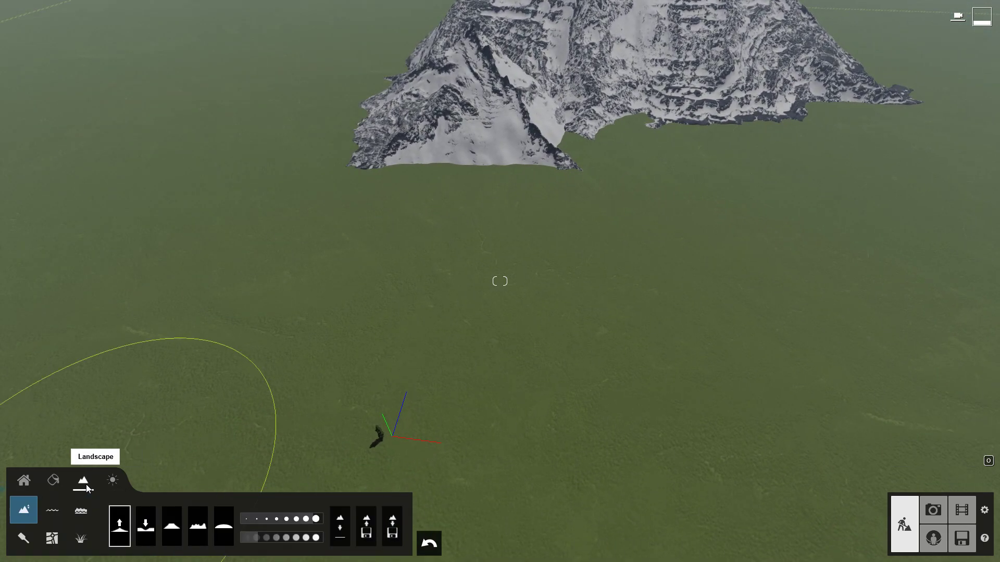
pyautogui.click(58, 511)
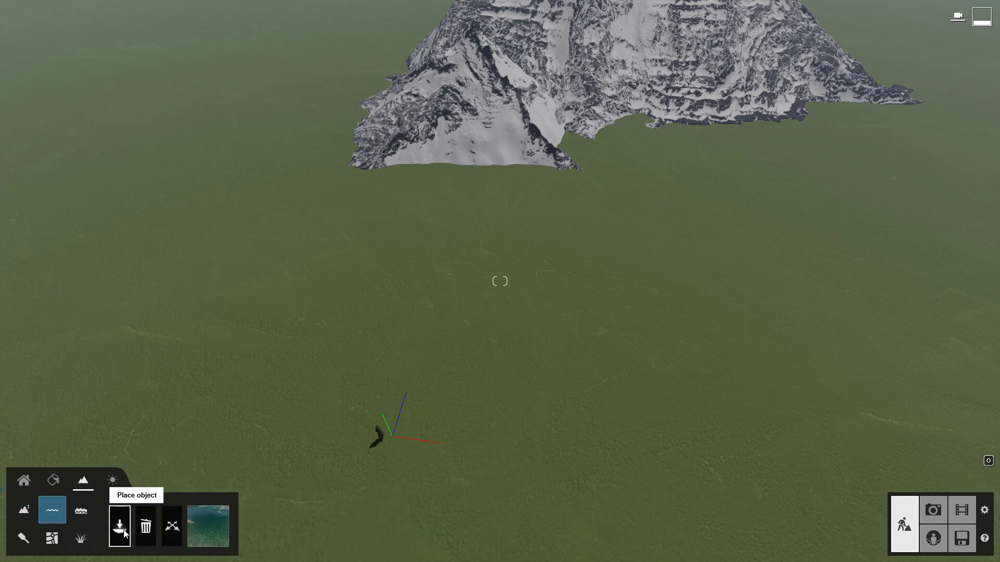
pyautogui.moveTo(324, 176); pyautogui.dragTo(900, 487)
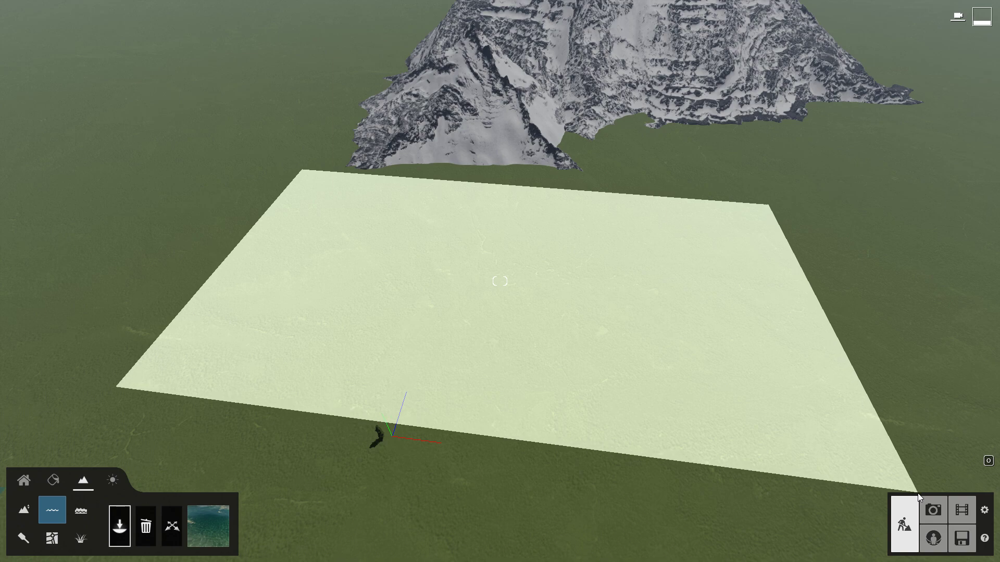
pyautogui.click(918, 493)
pyautogui.moveTo(509, 278); pyautogui.dragTo(518, 315)
# Lower the terrain within the water area to carve a rounded triangular lake, and check it from the stored photo 1 camera.
pyautogui.click(24, 510)
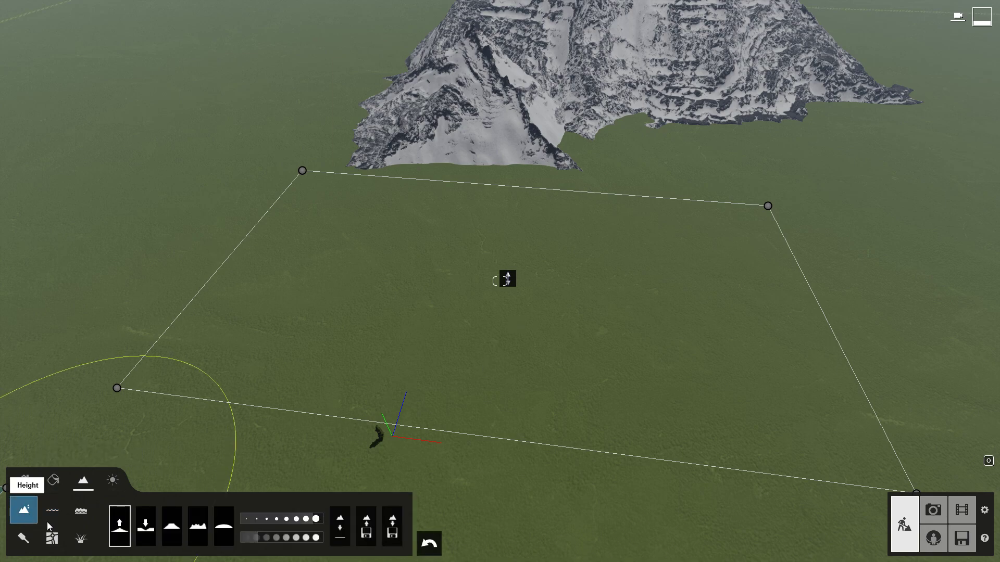
pyautogui.click(275, 521)
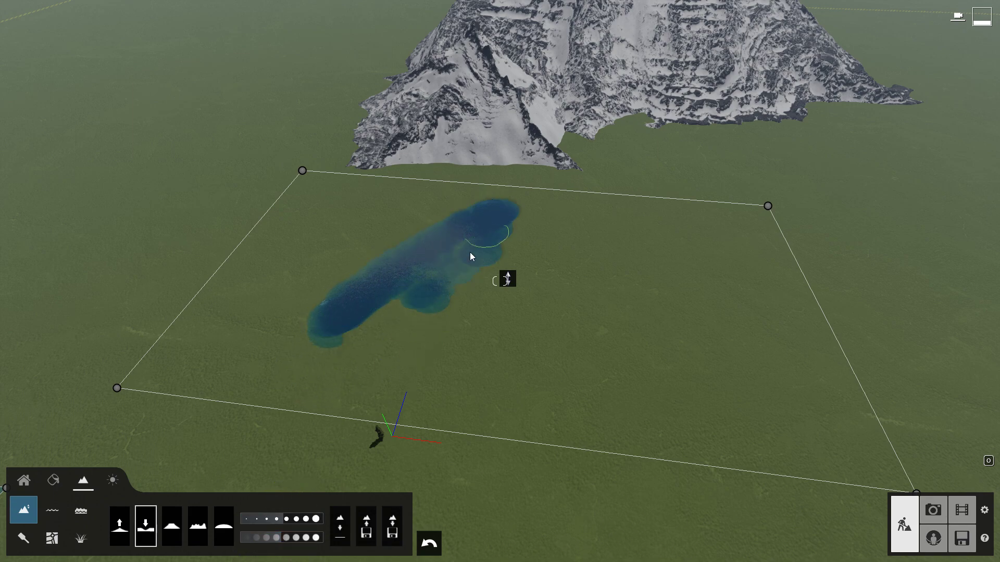
pyautogui.moveTo(317, 370); pyautogui.dragTo(351, 392)
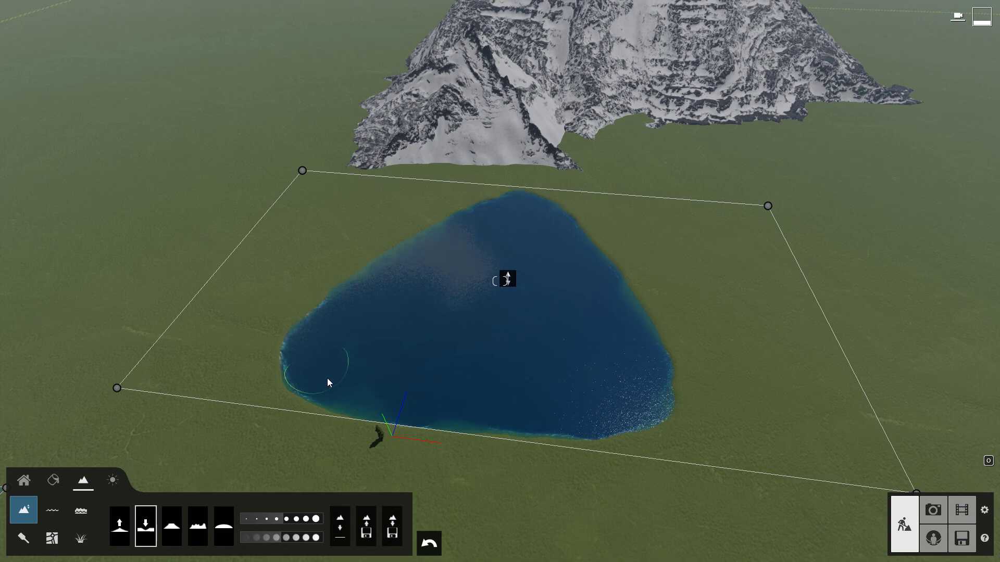
pyautogui.moveTo(553, 341); pyautogui.dragTo(660, 372, button='right')
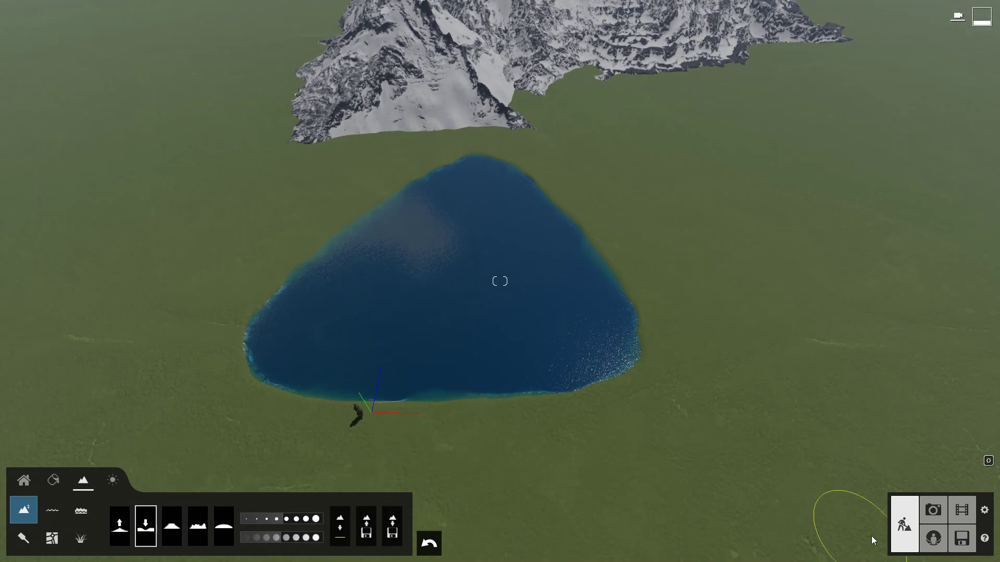
pyautogui.click(933, 511)
pyautogui.click(57, 503)
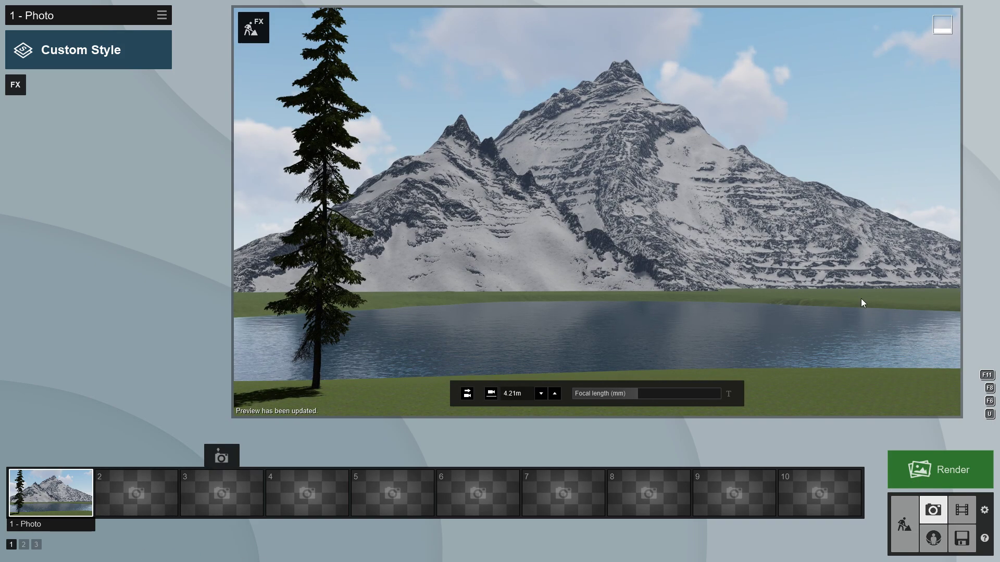
# Raise a band of uneven rocky hills between the lake and the mountains, and check it from the stored photo 1 camera.
pyautogui.click(904, 523)
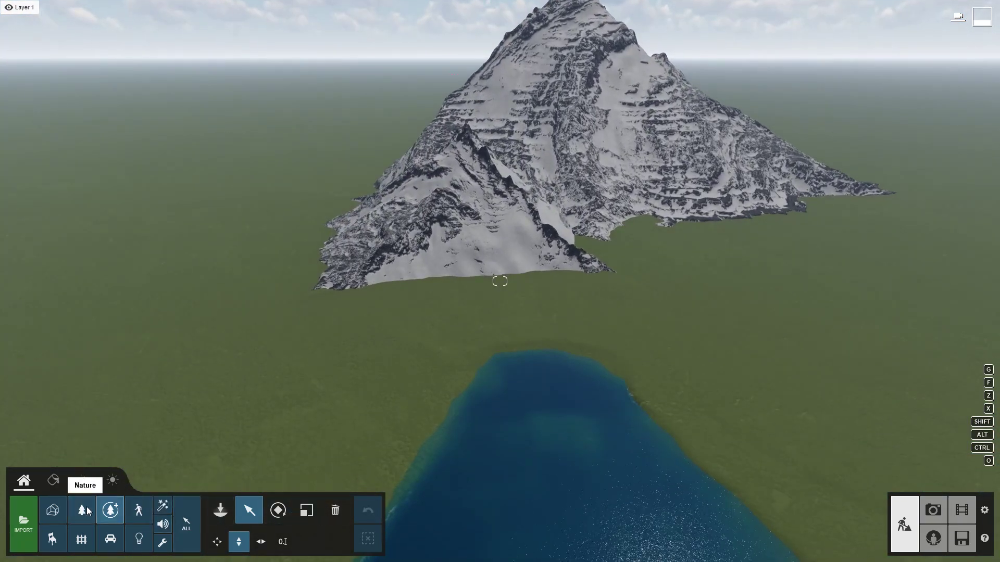
pyautogui.click(83, 480)
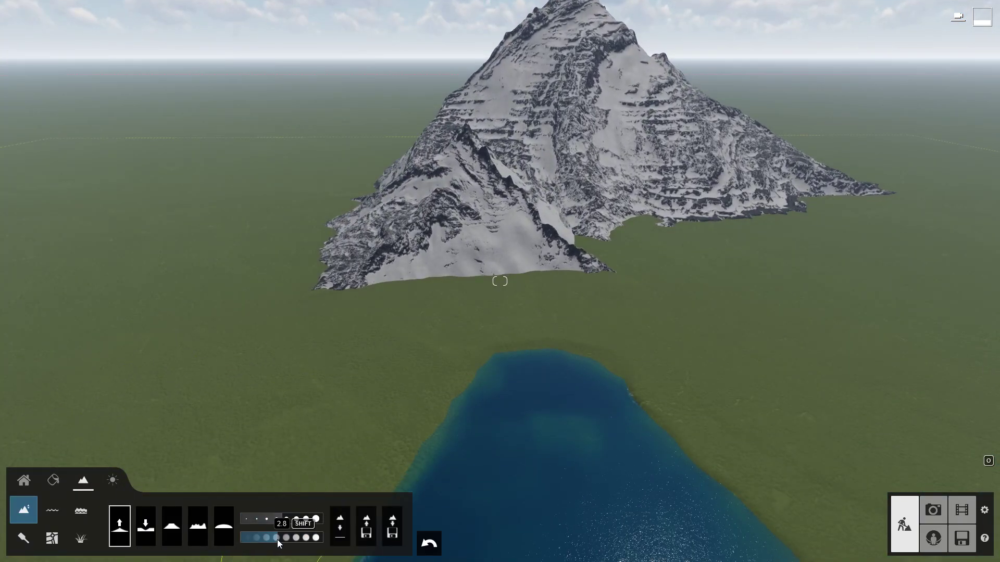
pyautogui.click(296, 520)
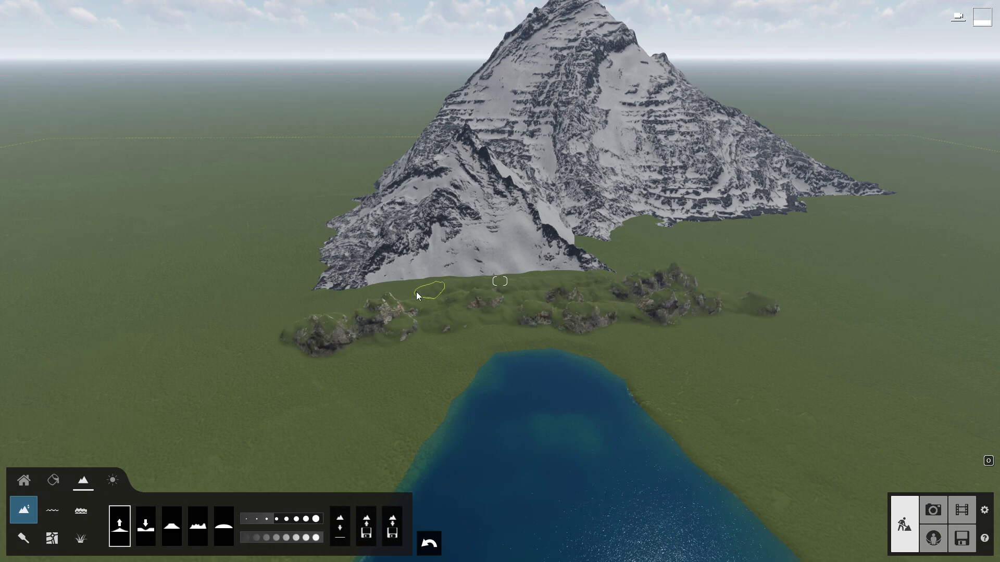
pyautogui.moveTo(589, 276); pyautogui.dragTo(601, 185, button='right')
pyautogui.click(933, 510)
pyautogui.click(54, 496)
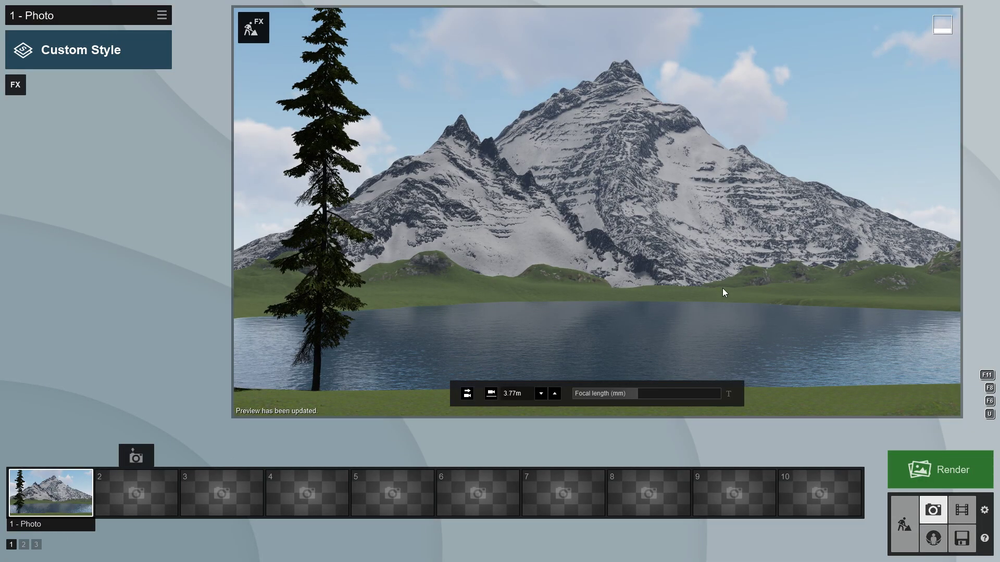
# Place two individual conifers from the Nature library on the grass beyond the far end of the lake.
pyautogui.click(904, 524)
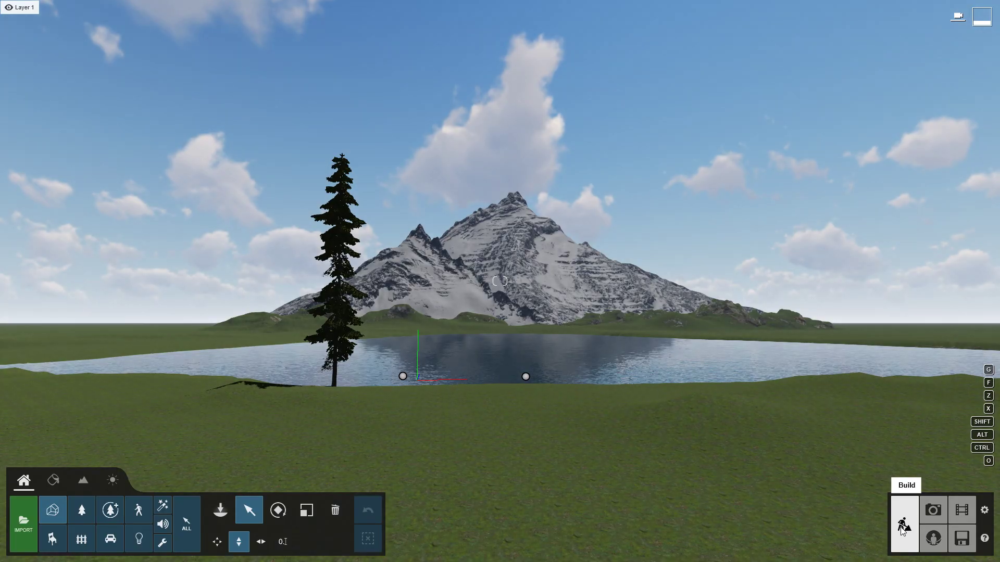
pyautogui.press('q')
pyautogui.hotkey('shift', 'w')
pyautogui.moveTo(500, 282); pyautogui.dragTo(500, 343, button='right')
pyautogui.press('w')
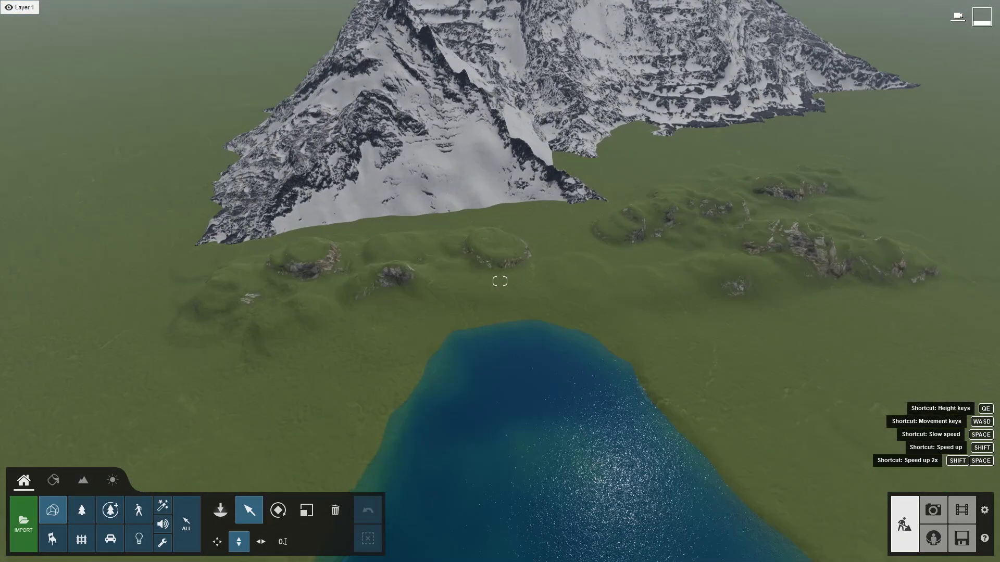
pyautogui.click(83, 514)
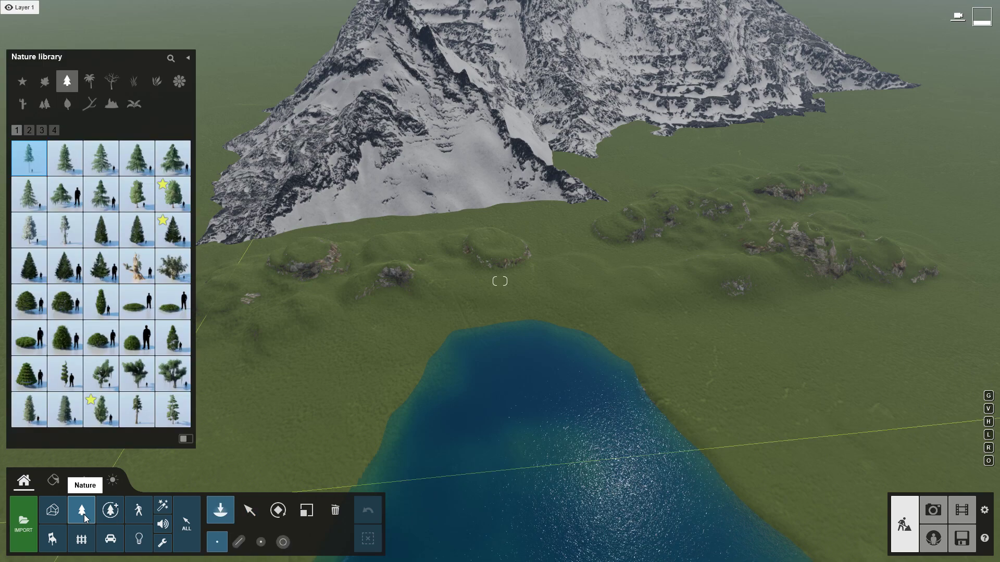
pyautogui.click(175, 240)
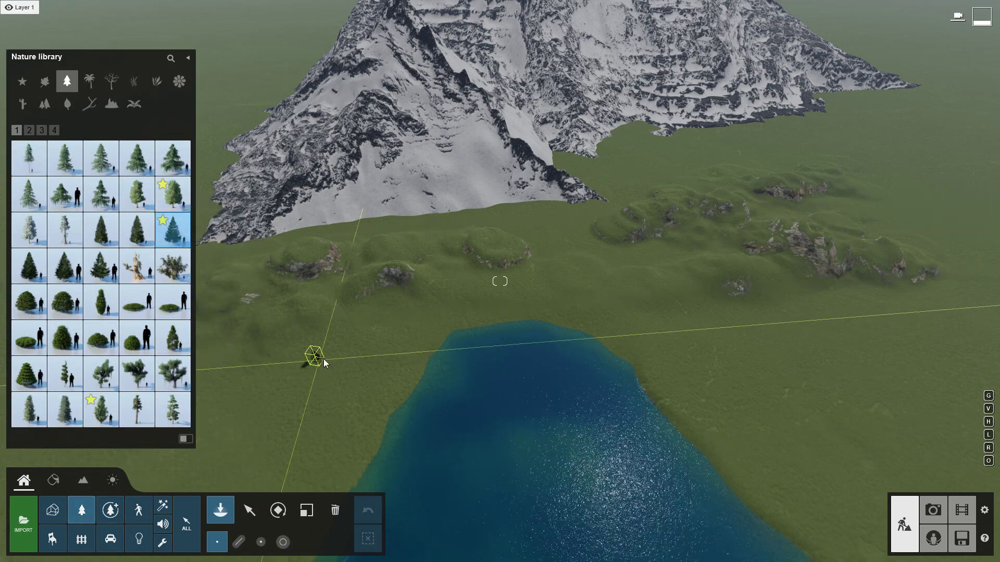
pyautogui.click(373, 321)
pyautogui.click(460, 293)
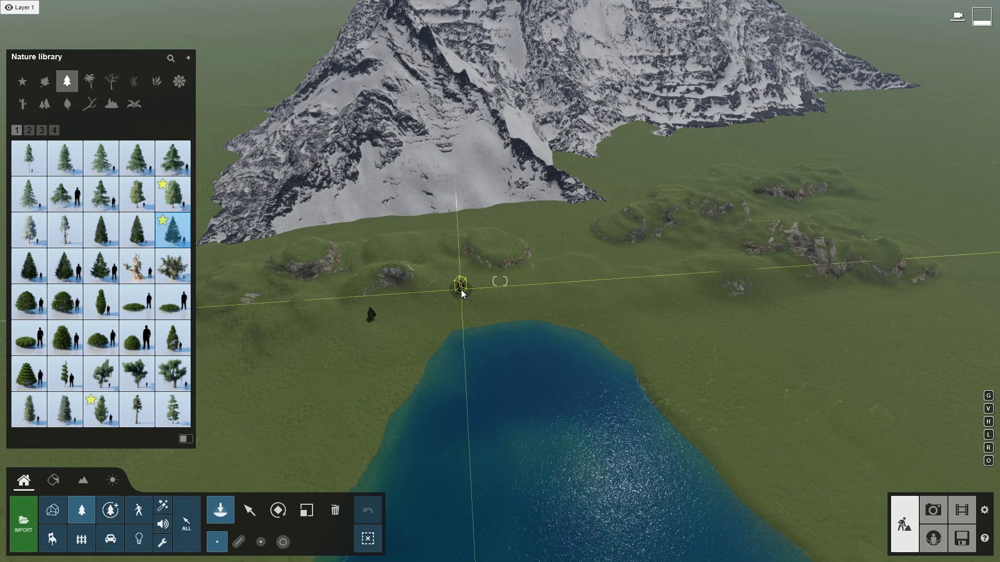
# Paint a dense conifer forest along one side of the lake and around its far end, up to the foot of the mountain.
pyautogui.click(282, 542)
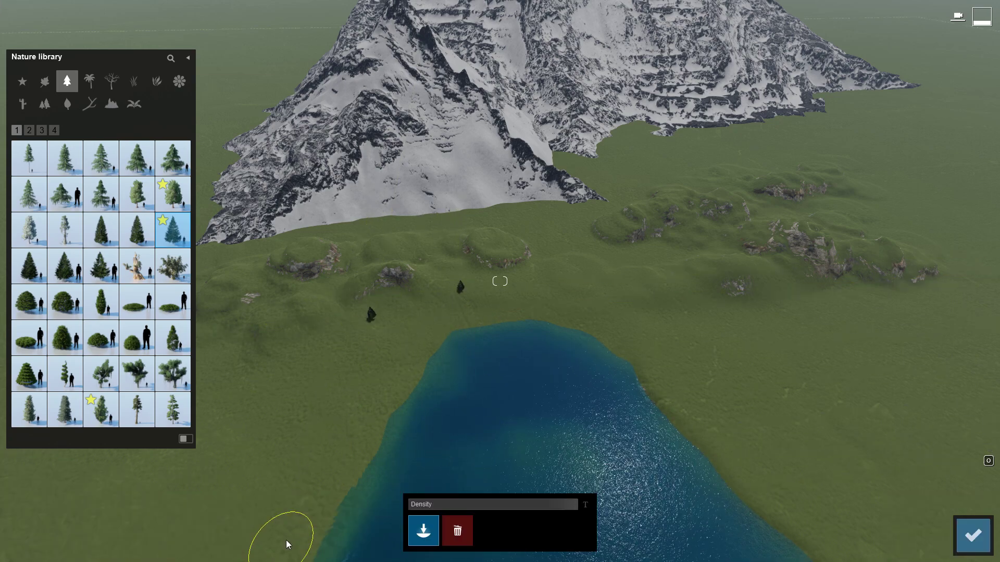
pyautogui.moveTo(417, 384)
pyautogui.mouseDown(button='right')
pyautogui.moveTo(380, 384)
pyautogui.moveTo(344, 435)
pyautogui.mouseUp(button='right')
pyautogui.moveTo(326, 373)
pyautogui.mouseDown()
pyautogui.moveTo(409, 290)
pyautogui.moveTo(345, 371)
pyautogui.moveTo(397, 236)
pyautogui.moveTo(323, 345)
pyautogui.moveTo(273, 308)
pyautogui.moveTo(345, 225)
pyautogui.mouseUp()
pyautogui.moveTo(432, 194); pyautogui.dragTo(413, 207)
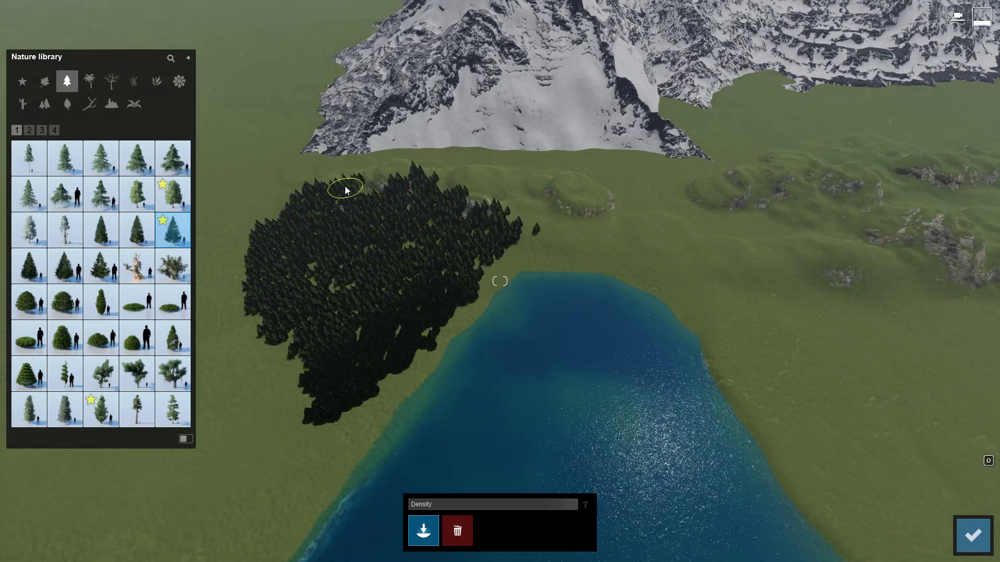
pyautogui.moveTo(346, 190)
pyautogui.mouseDown()
pyautogui.moveTo(552, 227)
pyautogui.moveTo(654, 233)
pyautogui.moveTo(705, 283)
pyautogui.moveTo(700, 249)
pyautogui.mouseUp()
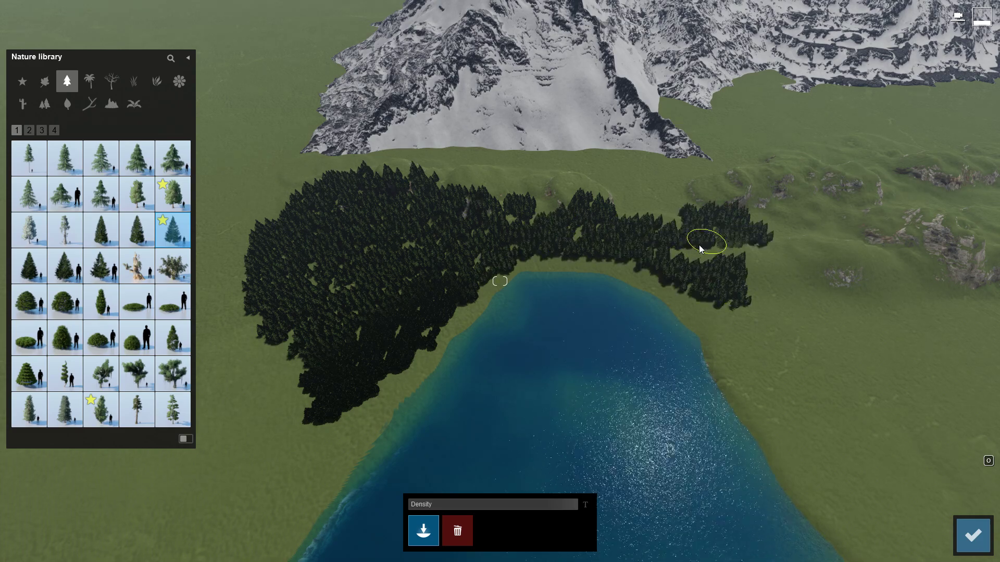
pyautogui.moveTo(583, 185); pyautogui.dragTo(622, 193)
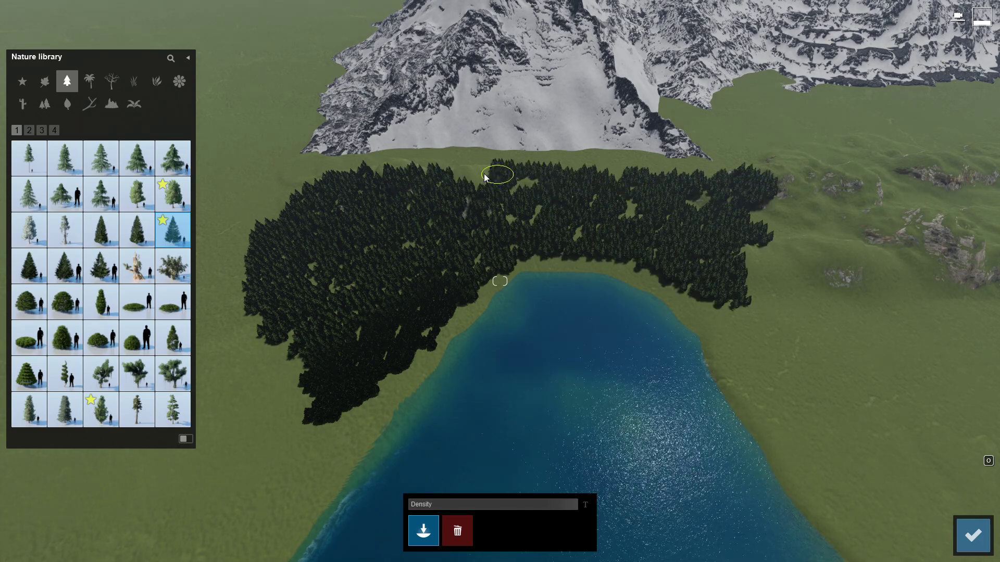
# Extend the dense conifer forest along the opposite shore of the lake and over the rocky hills.
pyautogui.moveTo(734, 208)
pyautogui.mouseDown()
pyautogui.moveTo(770, 333)
pyautogui.moveTo(721, 317)
pyautogui.moveTo(770, 302)
pyautogui.moveTo(861, 409)
pyautogui.mouseUp()
pyautogui.moveTo(861, 410); pyautogui.dragTo(630, 150, button='right')
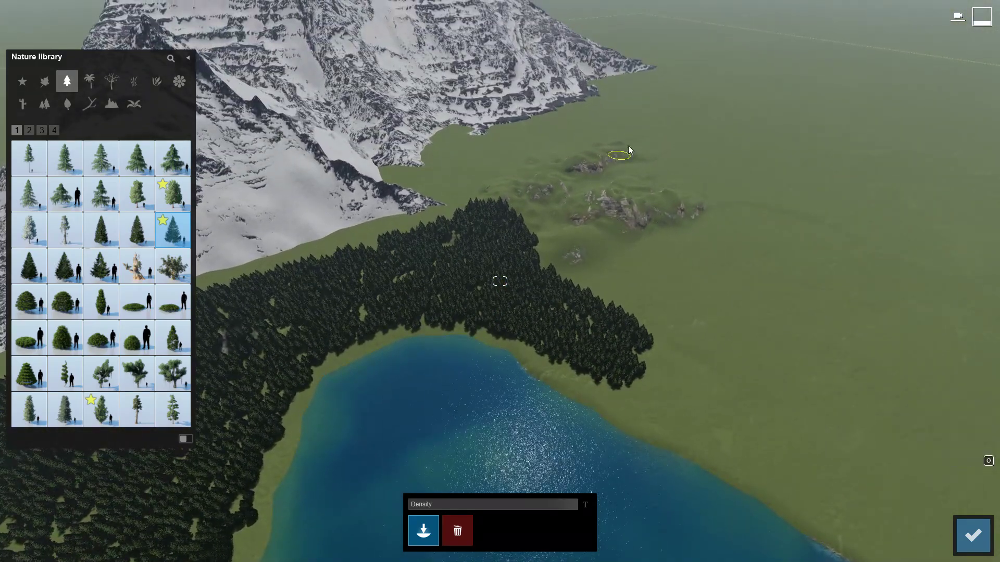
pyautogui.moveTo(630, 149)
pyautogui.mouseDown()
pyautogui.moveTo(496, 215)
pyautogui.moveTo(552, 180)
pyautogui.moveTo(218, 285)
pyautogui.moveTo(630, 154)
pyautogui.moveTo(542, 224)
pyautogui.moveTo(552, 245)
pyautogui.moveTo(650, 229)
pyautogui.moveTo(602, 265)
pyautogui.moveTo(580, 266)
pyautogui.moveTo(658, 197)
pyautogui.moveTo(675, 269)
pyautogui.moveTo(672, 247)
pyautogui.mouseUp()
pyautogui.moveTo(671, 246); pyautogui.dragTo(498, 231, button='right')
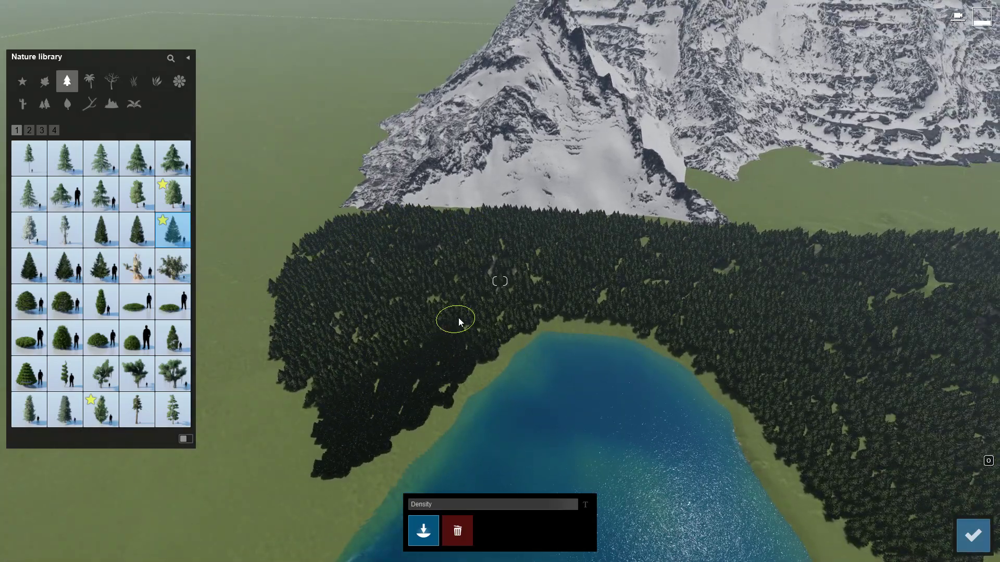
# Scatter a lighter green conifer at reduced density in two curved bands through the forest around the lake.
pyautogui.moveTo(460, 322); pyautogui.dragTo(286, 264, button='right')
pyautogui.click(172, 194)
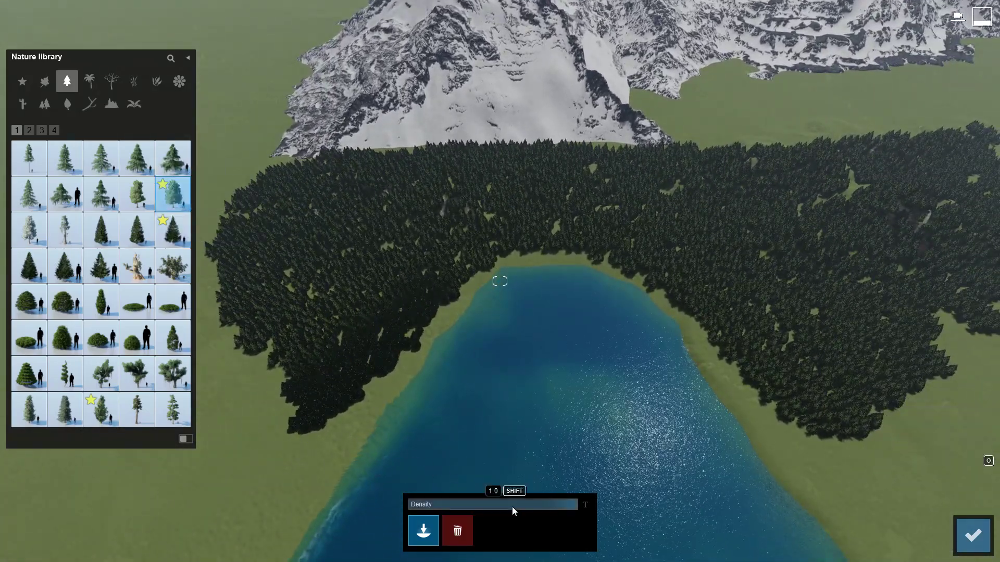
pyautogui.moveTo(464, 507); pyautogui.dragTo(461, 506)
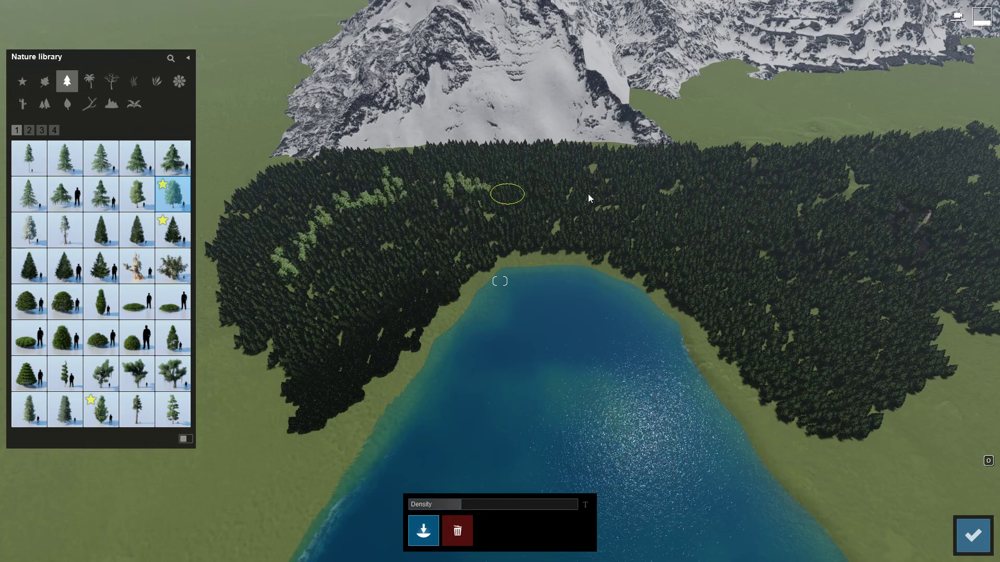
pyautogui.moveTo(799, 336)
pyautogui.mouseDown()
pyautogui.moveTo(388, 268)
pyautogui.moveTo(239, 397)
pyautogui.mouseUp()
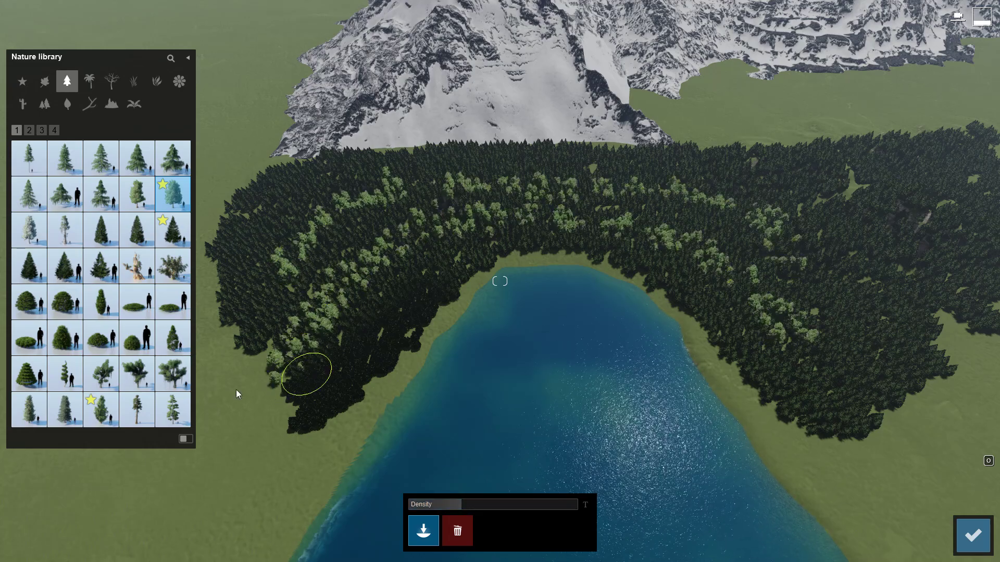
# Mix two more conifer types into the forest and along its edges, and check it from the stored photo 1 camera.
pyautogui.click(108, 421)
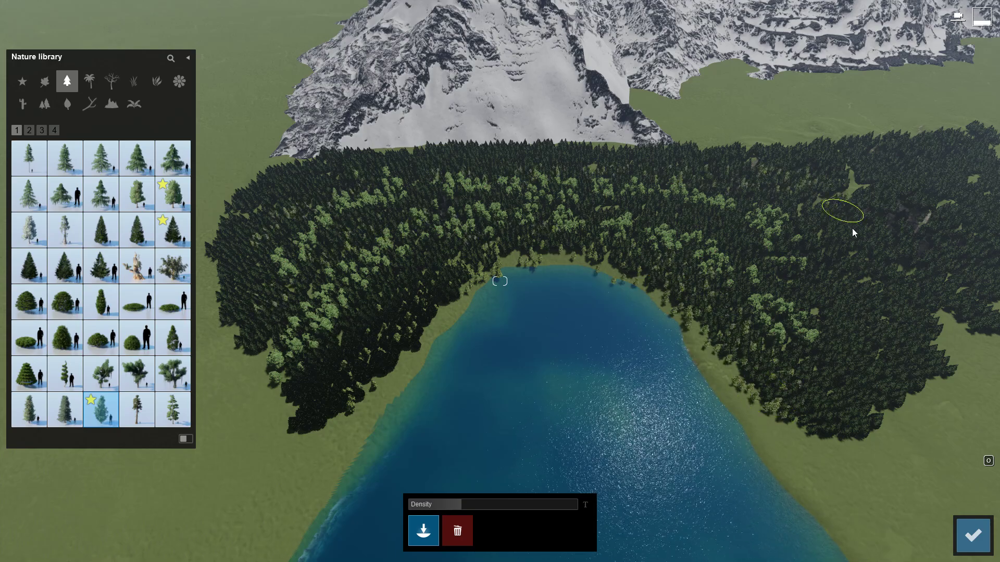
pyautogui.click(29, 130)
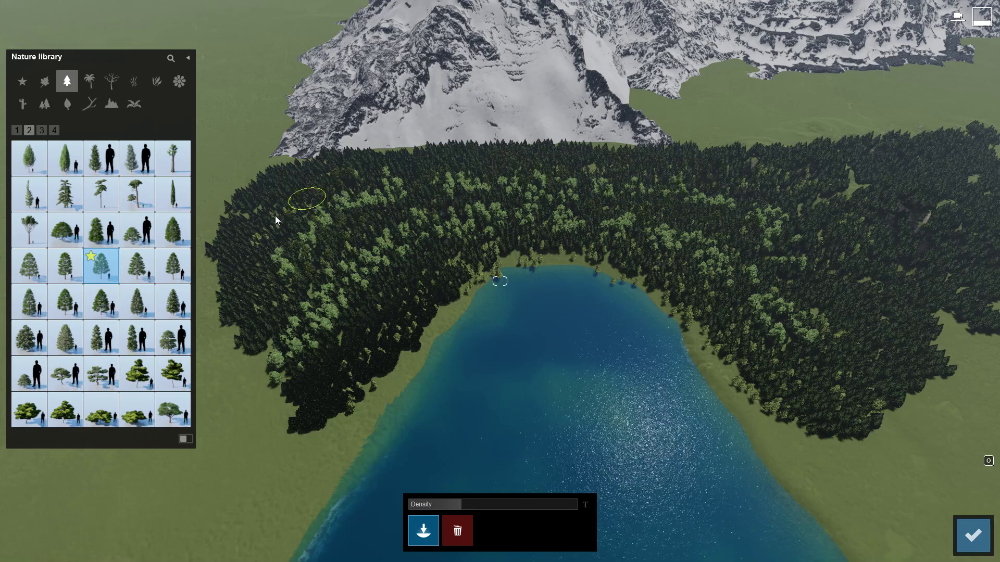
pyautogui.moveTo(276, 219); pyautogui.dragTo(464, 254)
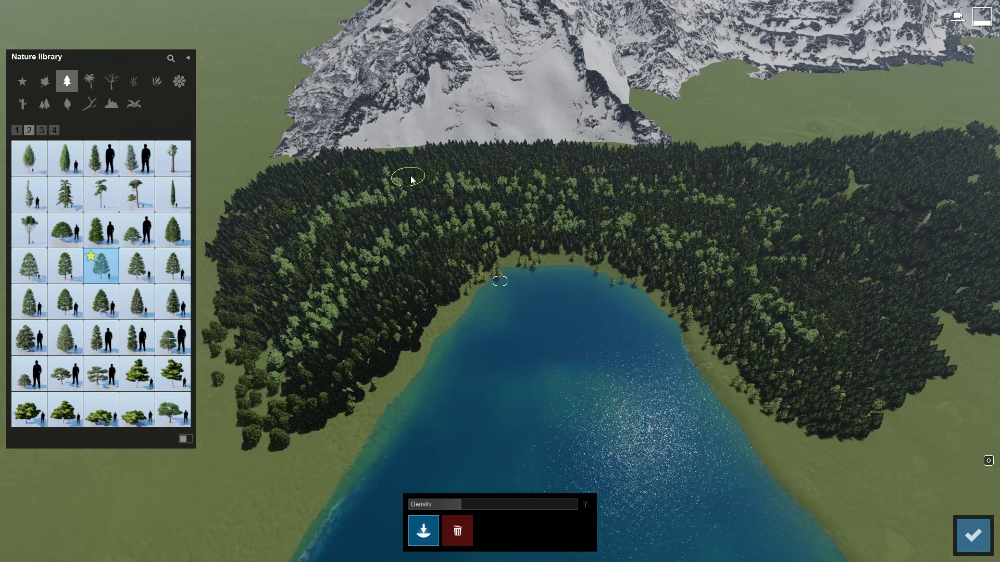
pyautogui.click(973, 536)
pyautogui.click(933, 511)
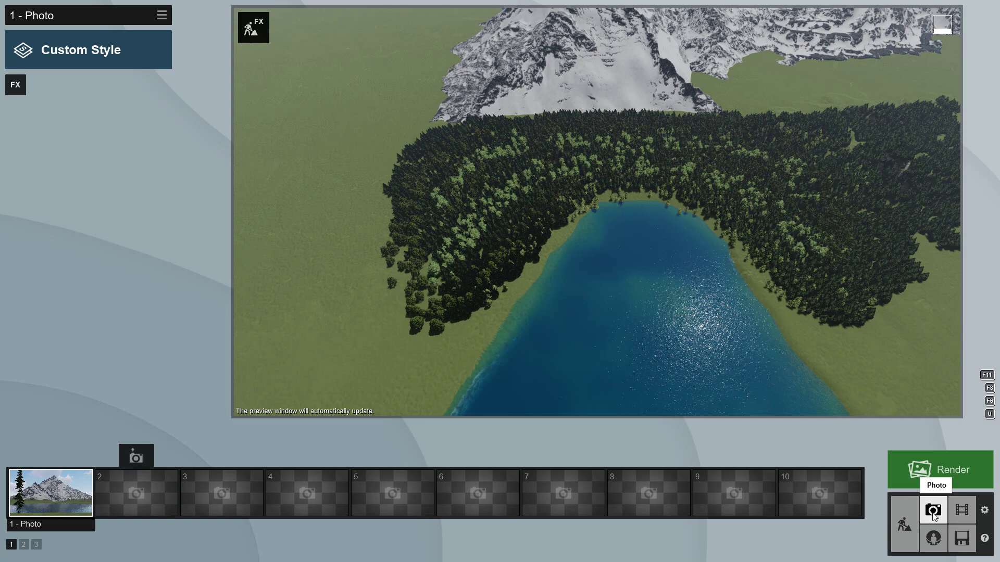
pyautogui.click(33, 489)
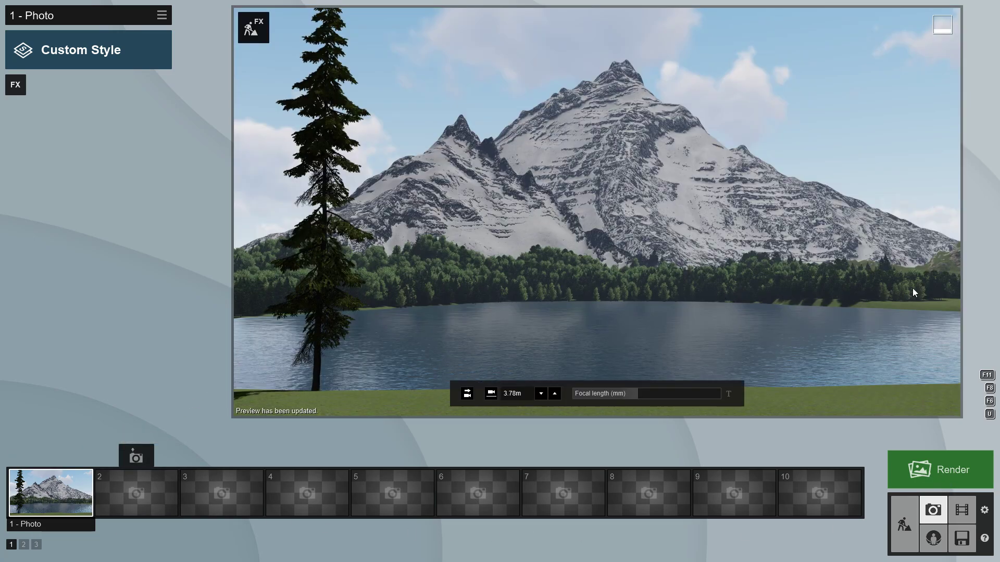
# Place a scaled fine-detail spruce 003 close beside the tall foreground conifer on the near lakeshore.
pyautogui.click(904, 523)
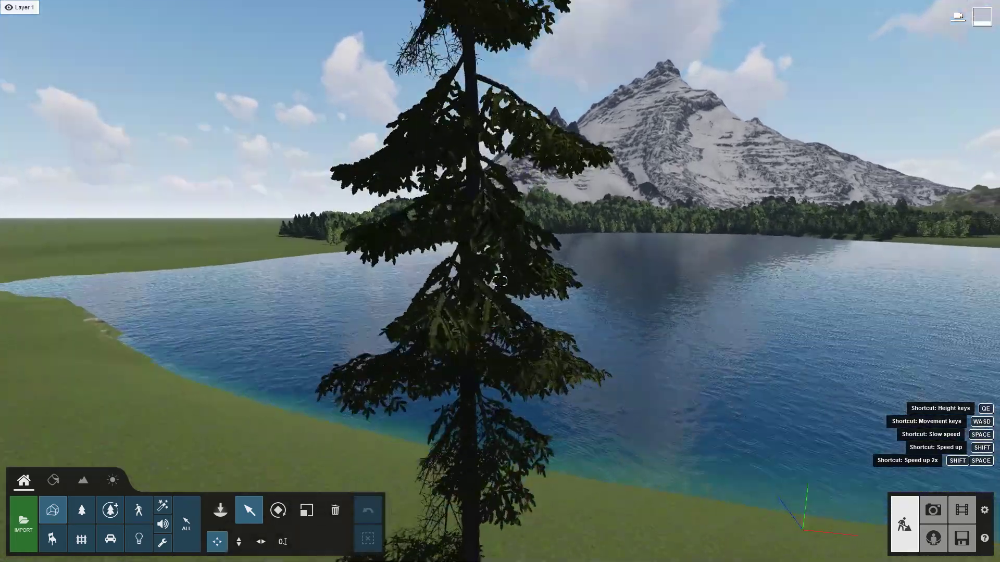
pyautogui.moveTo(499, 281)
pyautogui.mouseDown(button='right')
pyautogui.moveTo(500, 365)
pyautogui.moveTo(497, 208)
pyautogui.moveTo(510, 286)
pyautogui.mouseUp(button='right')
pyautogui.press('s')
pyautogui.click(112, 510)
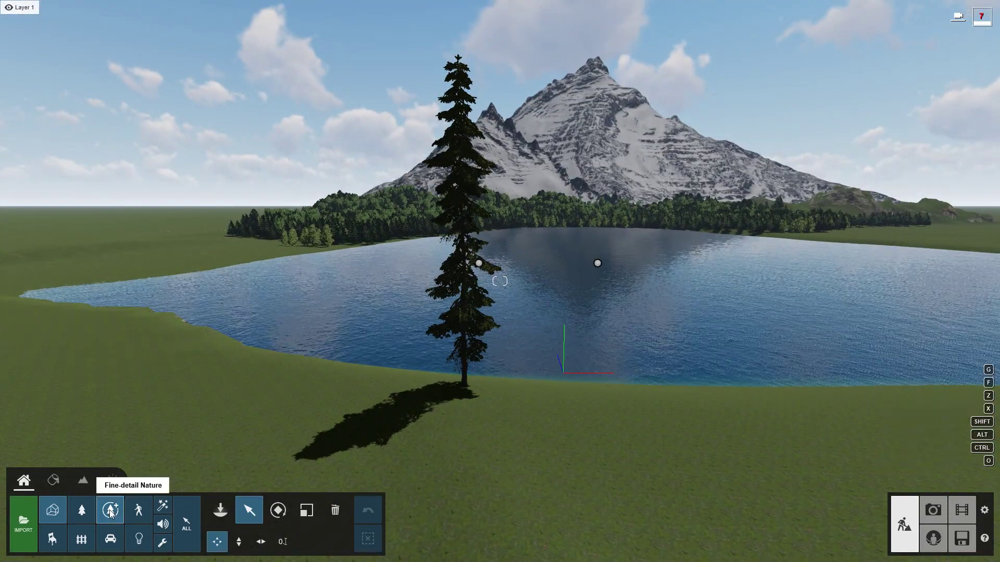
pyautogui.click(227, 508)
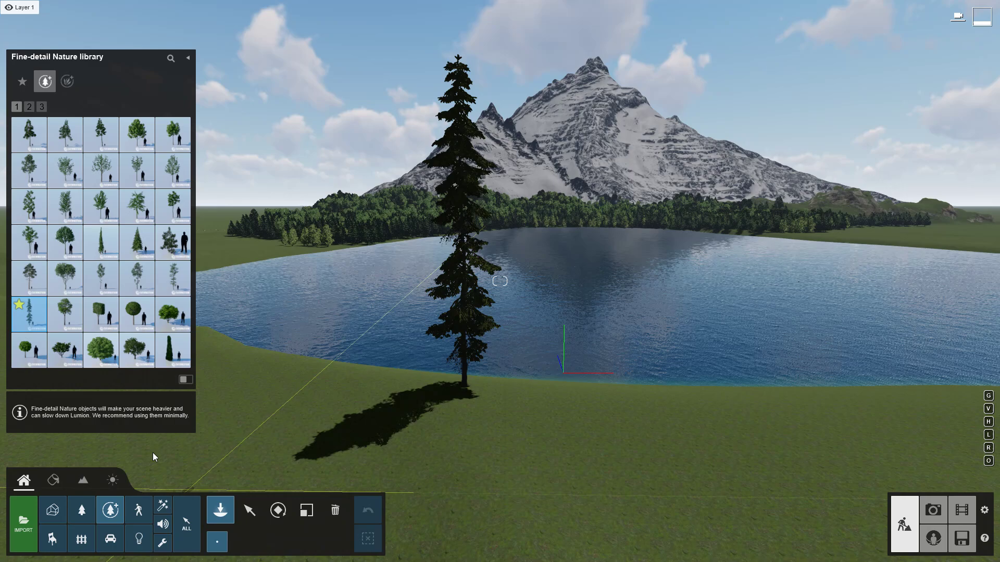
pyautogui.click(35, 319)
pyautogui.press('l')
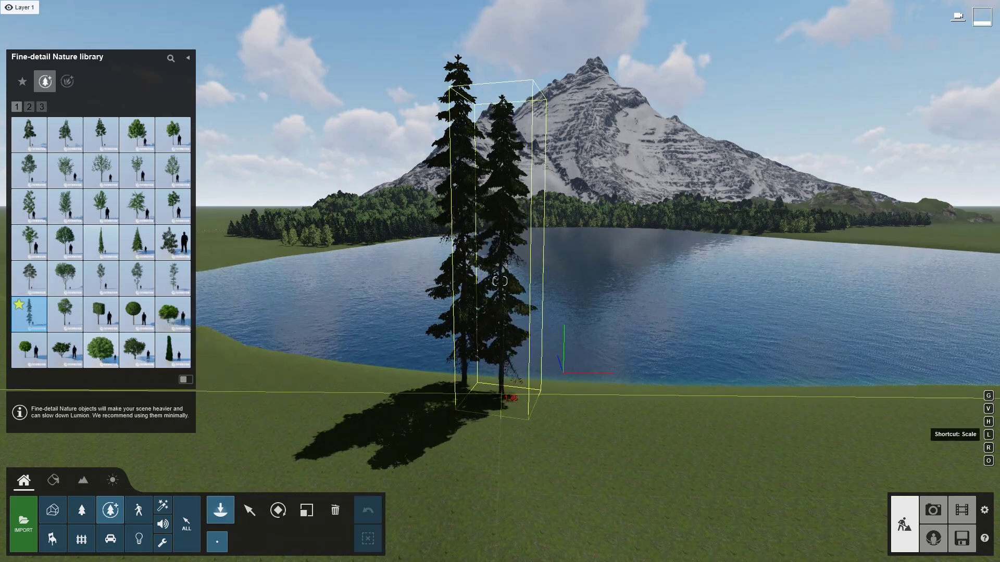
pyautogui.click(501, 395)
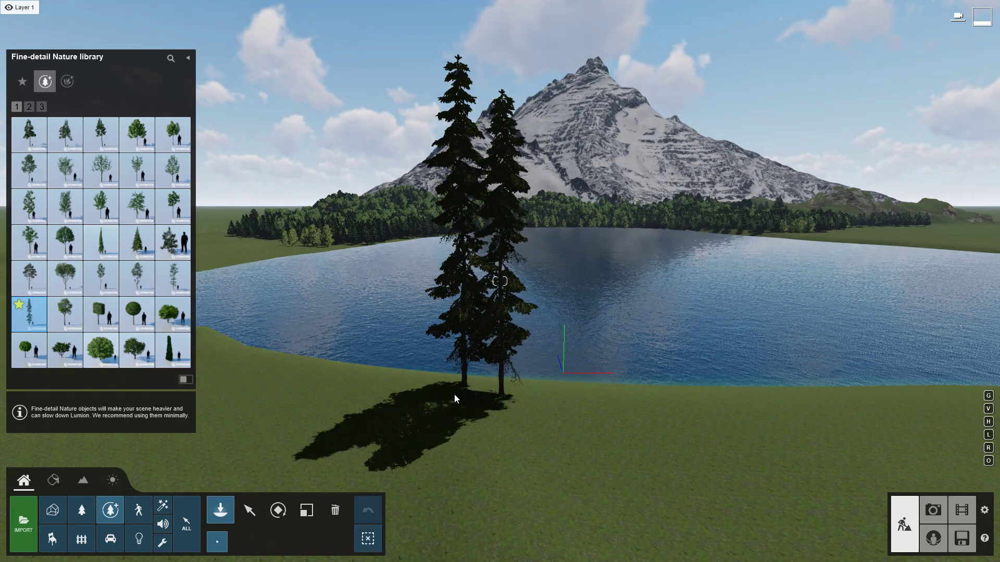
# Place another scaled spruce 003 on the other side of the foreground conifer, and rotate the spruces to vary them.
pyautogui.press('l')
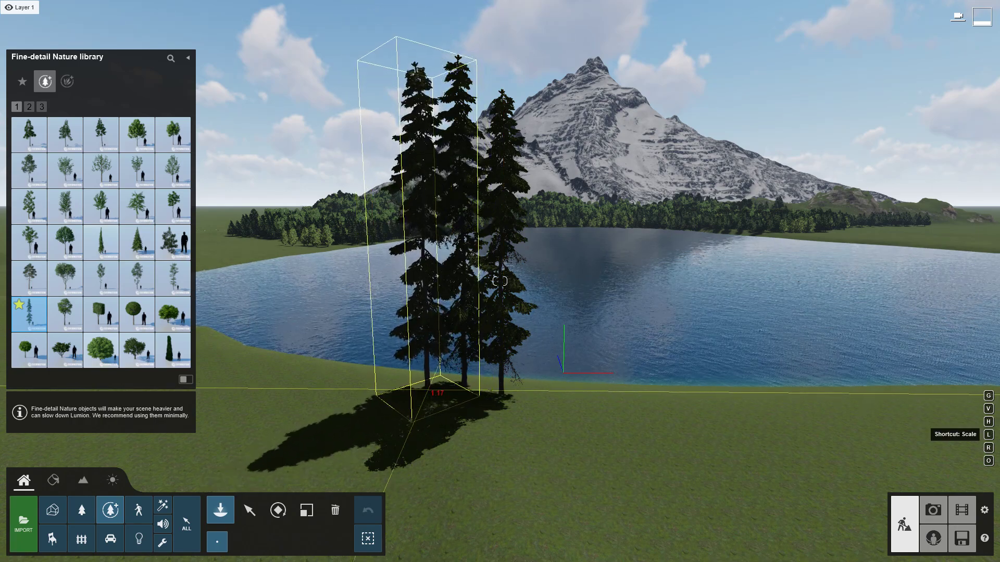
pyautogui.click(428, 394)
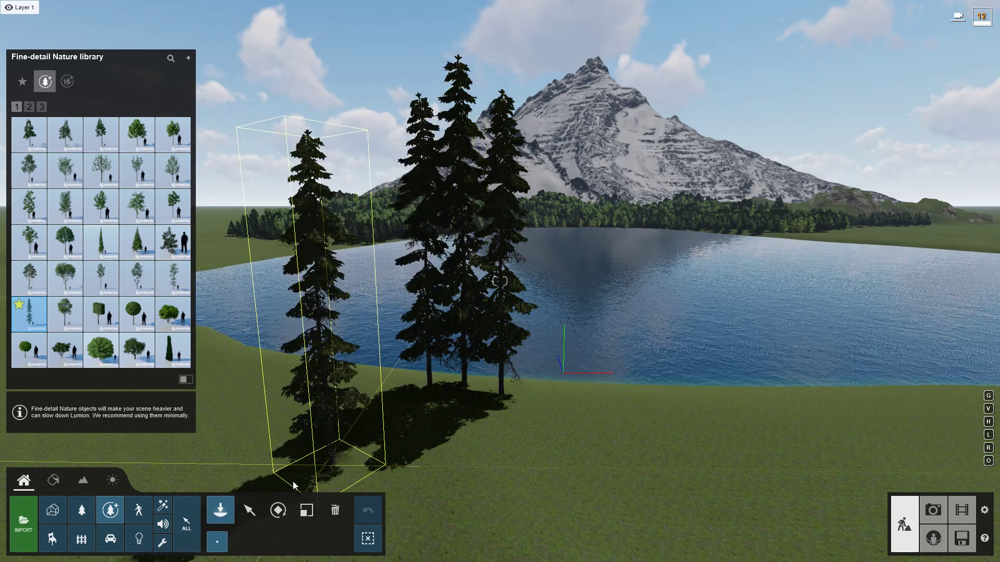
pyautogui.click(255, 508)
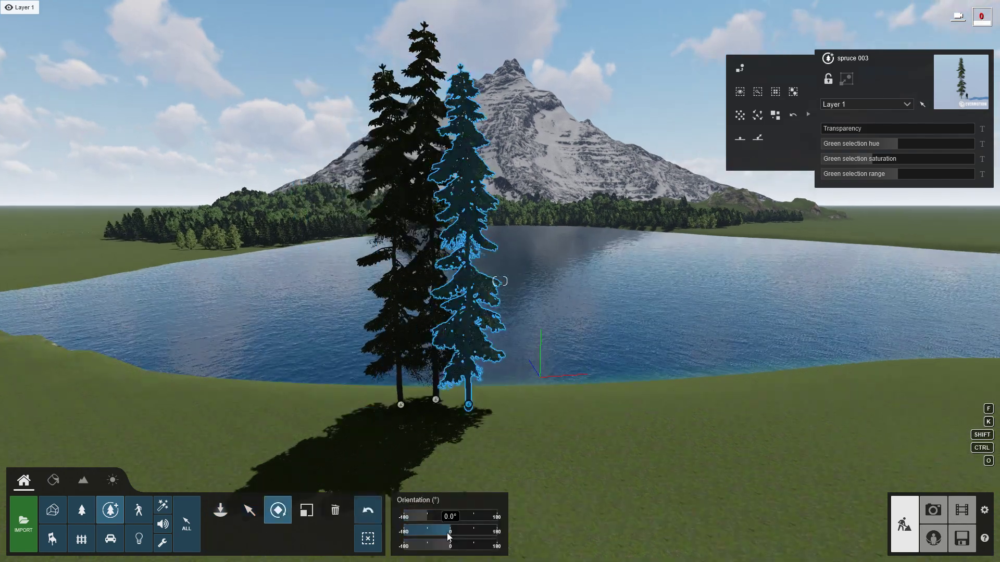
pyautogui.click(402, 392)
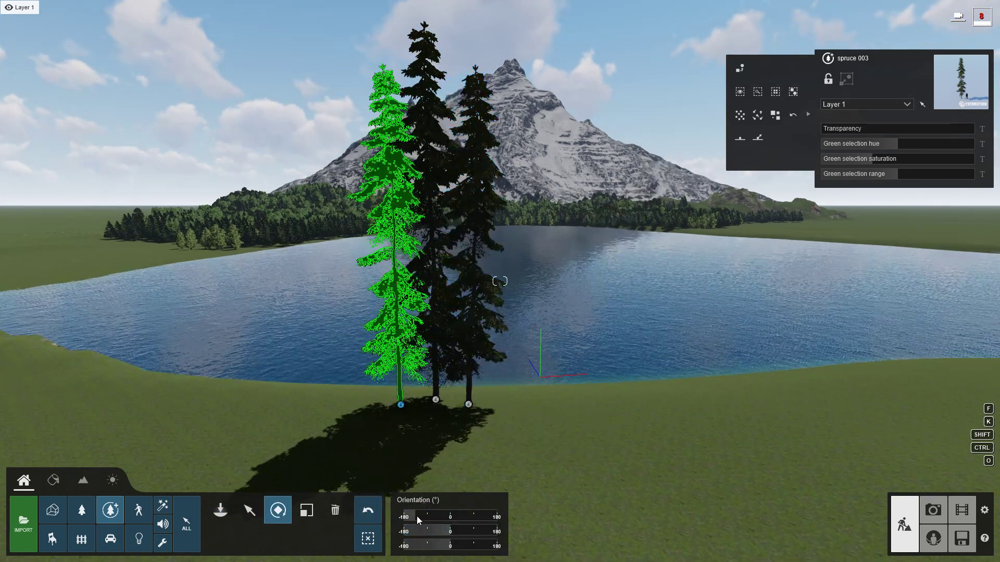
# Place a fine-detail sweet chestnut 001 on the near lakeshore, well apart from the spruce group.
pyautogui.click(224, 513)
pyautogui.click(29, 106)
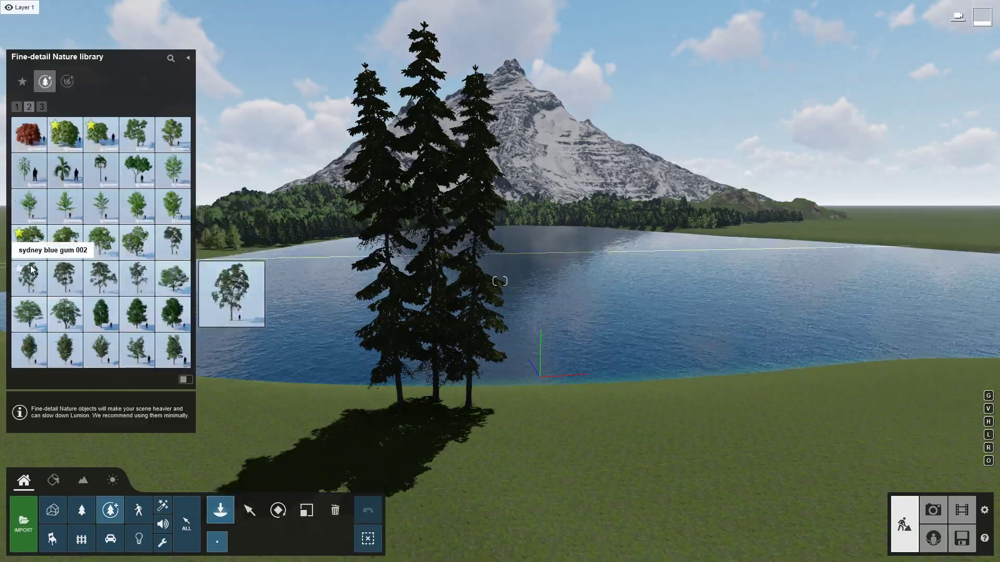
pyautogui.click(30, 244)
pyautogui.click(784, 421)
pyautogui.moveTo(784, 421); pyautogui.dragTo(783, 461, button='right')
pyautogui.press('d')
pyautogui.press('q')
pyautogui.moveTo(677, 270); pyautogui.dragTo(676, 329, button='right')
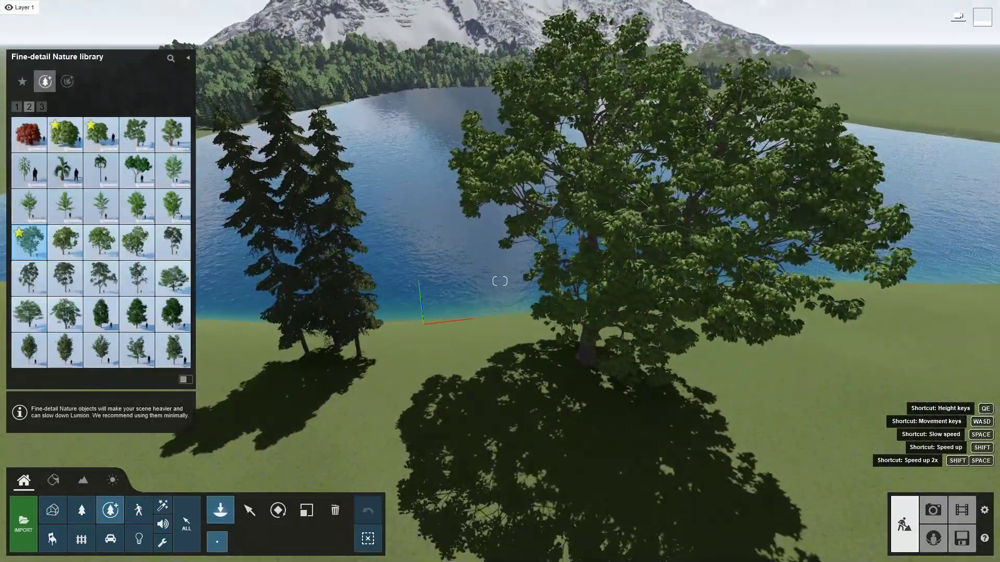
pyautogui.click(684, 324)
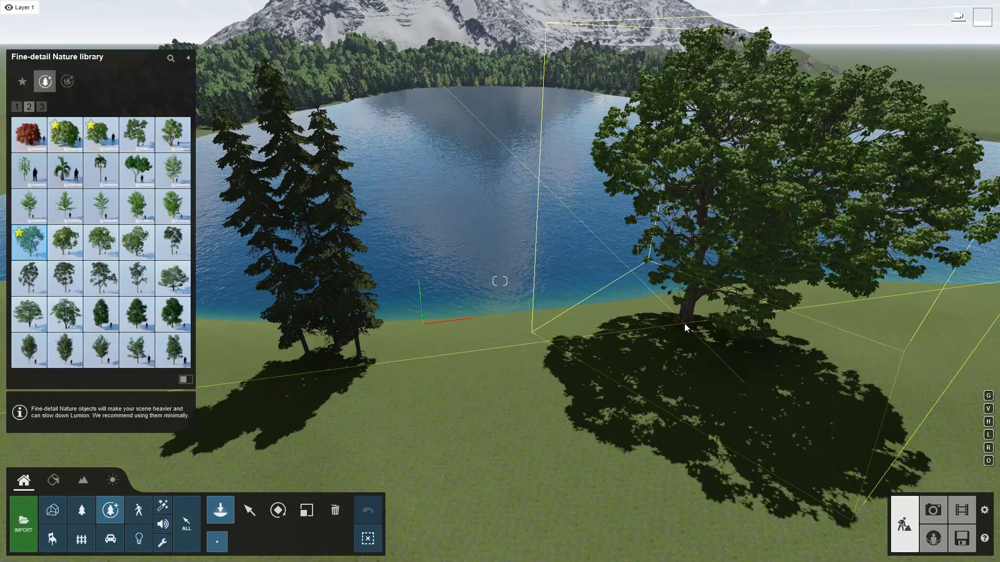
# Rotate the sweet chestnut to about 27° around its vertical axis.
pyautogui.click(284, 514)
pyautogui.click(684, 323)
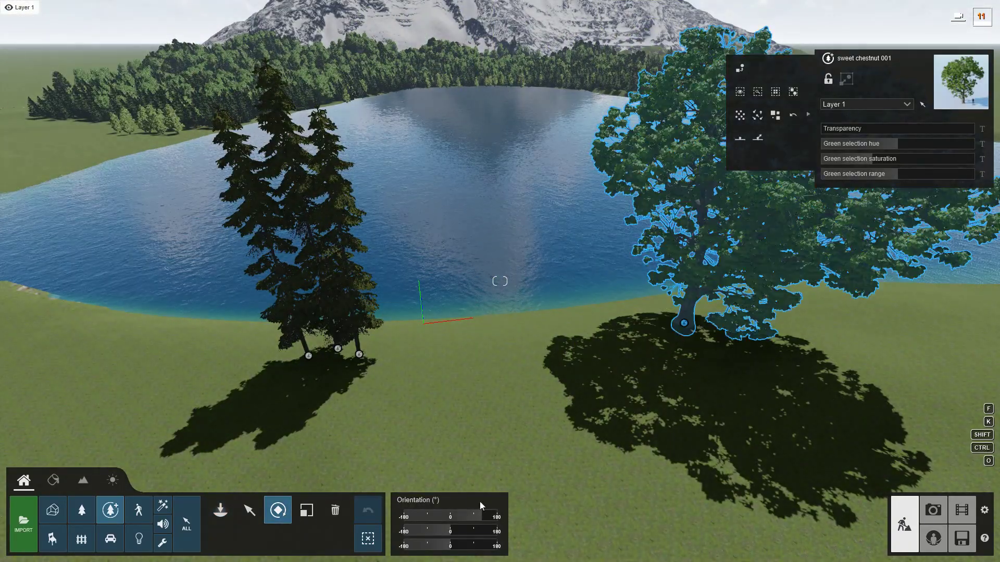
pyautogui.moveTo(450, 517)
pyautogui.mouseDown()
pyautogui.moveTo(436, 517)
pyautogui.moveTo(458, 517)
pyautogui.mouseUp()
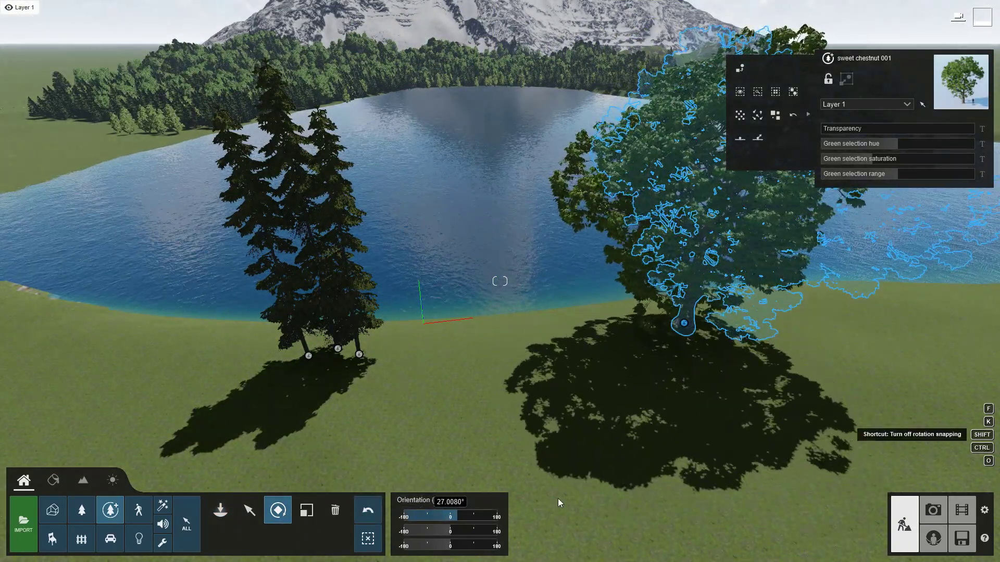
# Place large rounded fine-detail trees in front of the spruces and the chestnut, scaling the chestnut-side one and adding a smaller bushy tree.
pyautogui.click(224, 515)
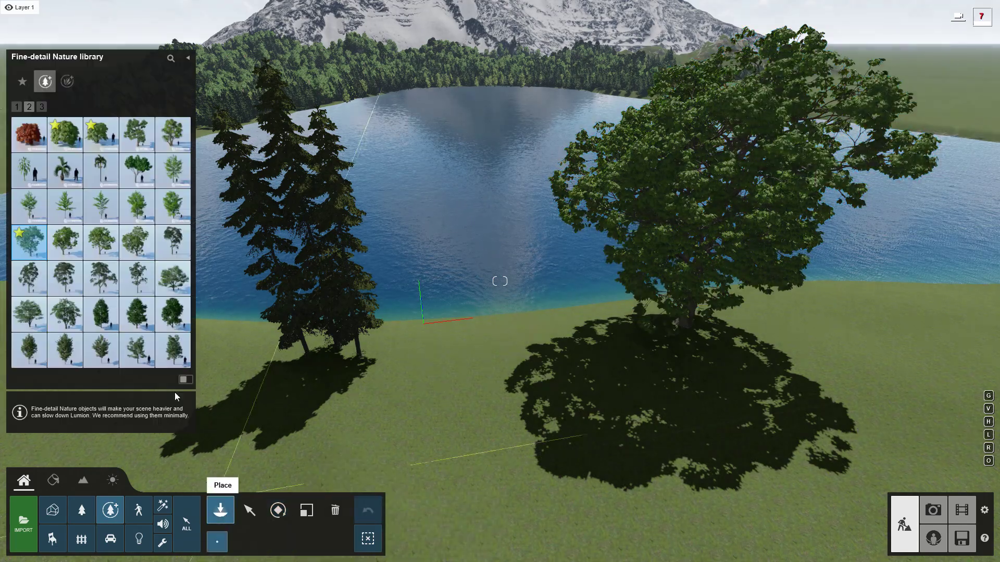
pyautogui.click(74, 140)
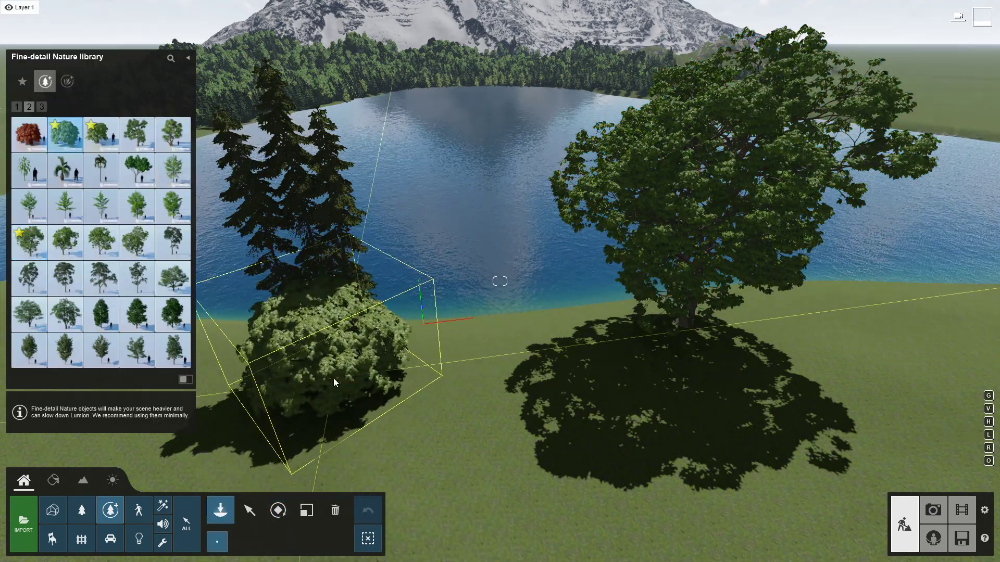
pyautogui.click(333, 378)
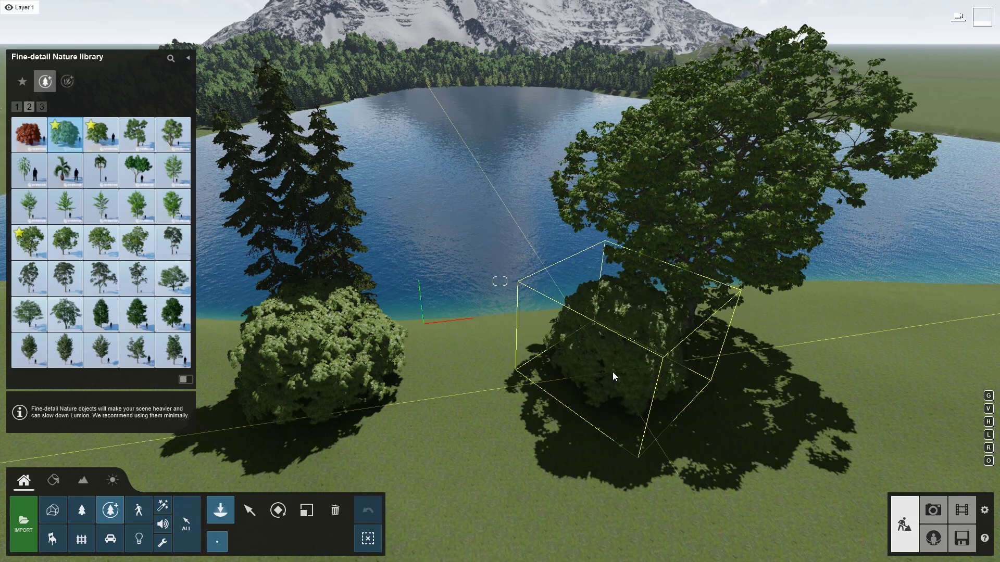
pyautogui.press('l')
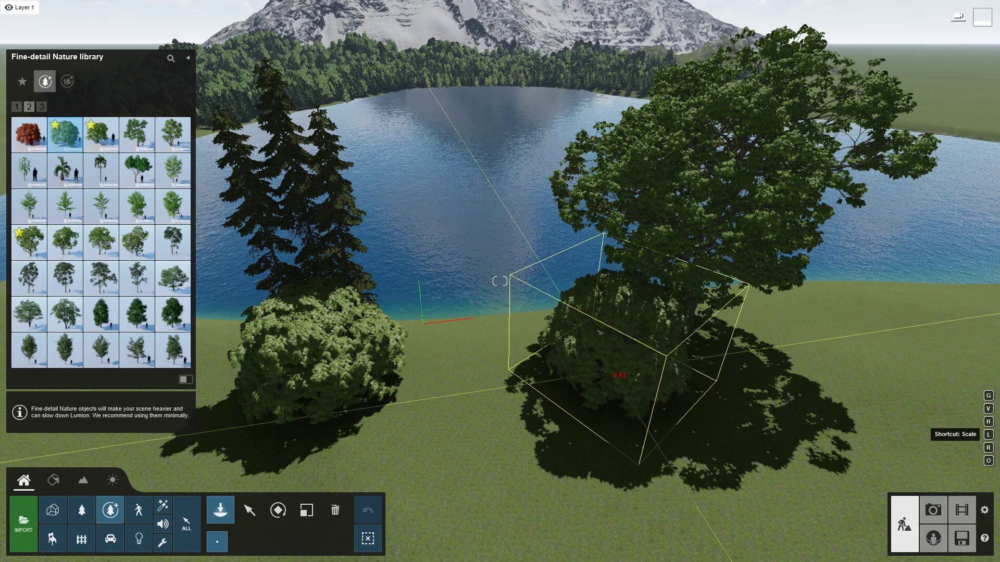
pyautogui.click(614, 370)
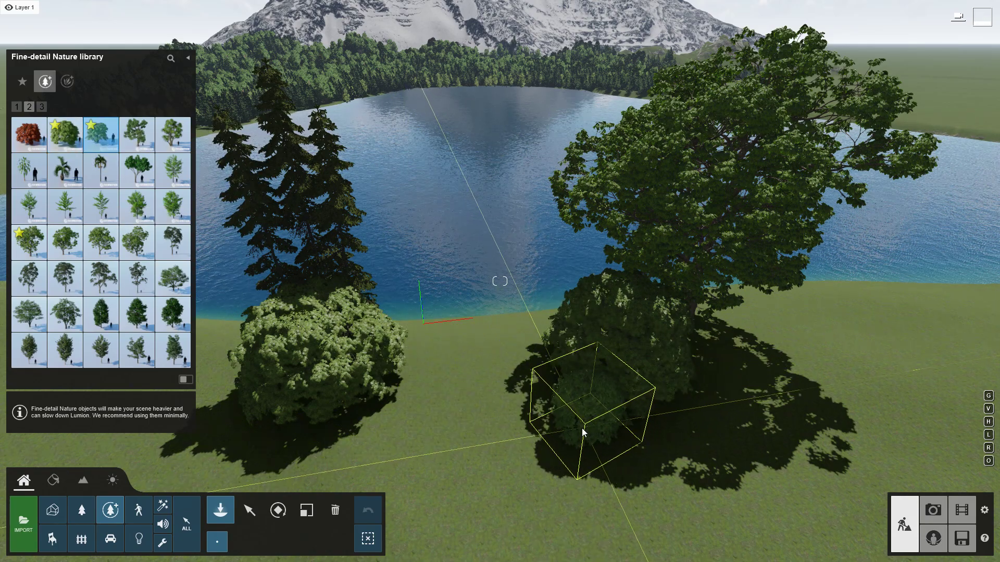
# Place a cluster of three different fine-detail shrubs on the open lawn between the spruce group and the sweet chestnut.
pyautogui.click(68, 82)
pyautogui.click(28, 134)
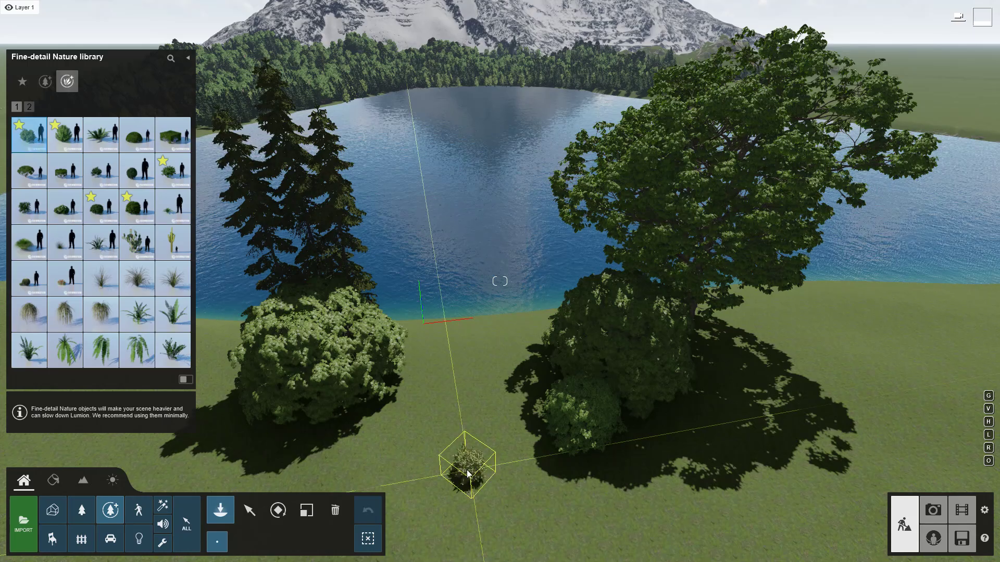
pyautogui.click(455, 468)
pyautogui.click(74, 142)
pyautogui.click(495, 466)
pyautogui.click(495, 357)
pyautogui.moveTo(495, 357); pyautogui.dragTo(469, 302, button='right')
pyautogui.press('w')
pyautogui.click(137, 206)
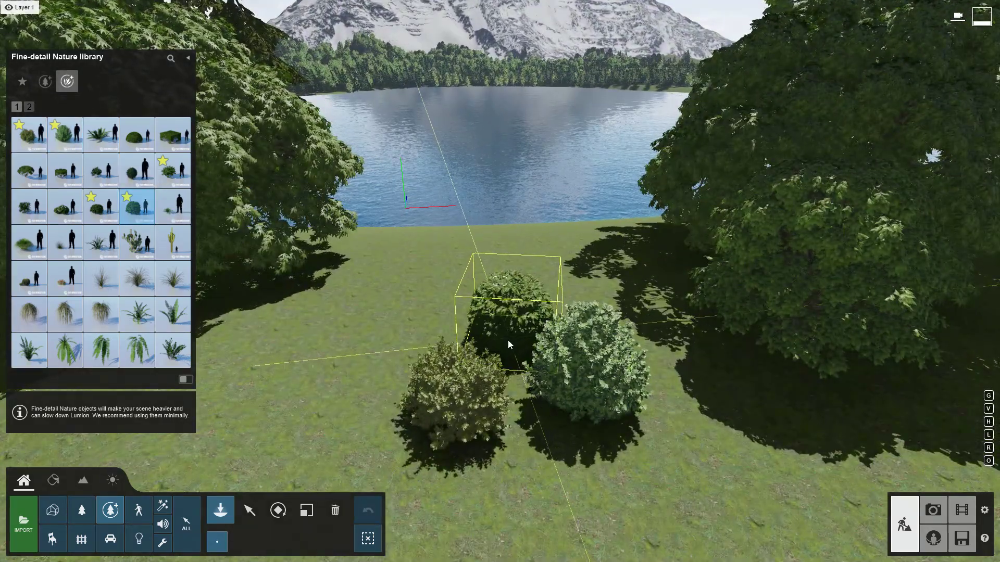
# Place rounded fine-detail shrubs around the base of the large bushy tree in front of the spruces.
pyautogui.click(400, 289)
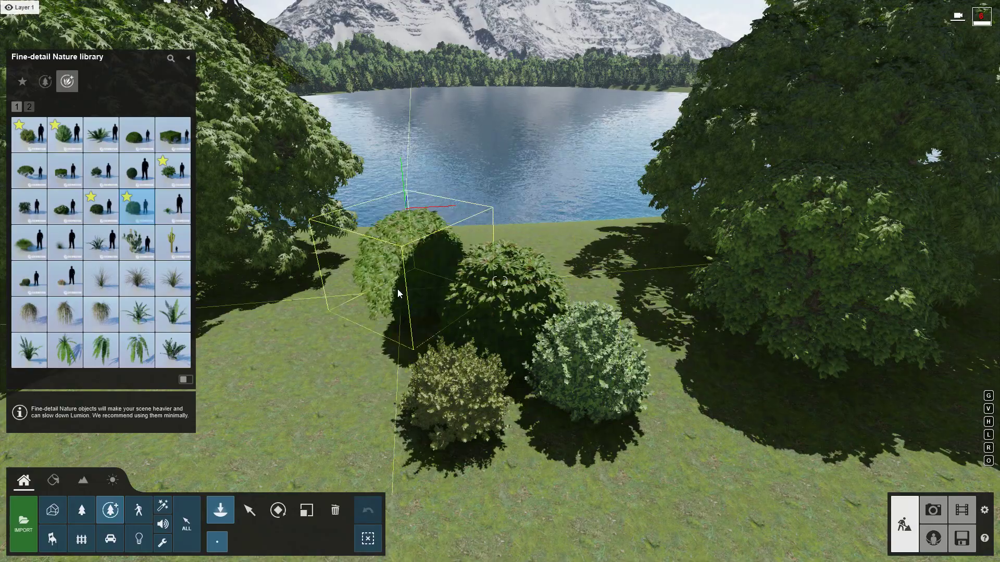
pyautogui.moveTo(400, 289); pyautogui.dragTo(539, 235, button='right')
pyautogui.press('w')
pyautogui.click(566, 248)
pyautogui.click(276, 311)
# Add two scaled broad-leaved shrubs and a dark rounded shrub to the planting in front of the spruce-side bushy tree.
pyautogui.click(173, 171)
pyautogui.press('l')
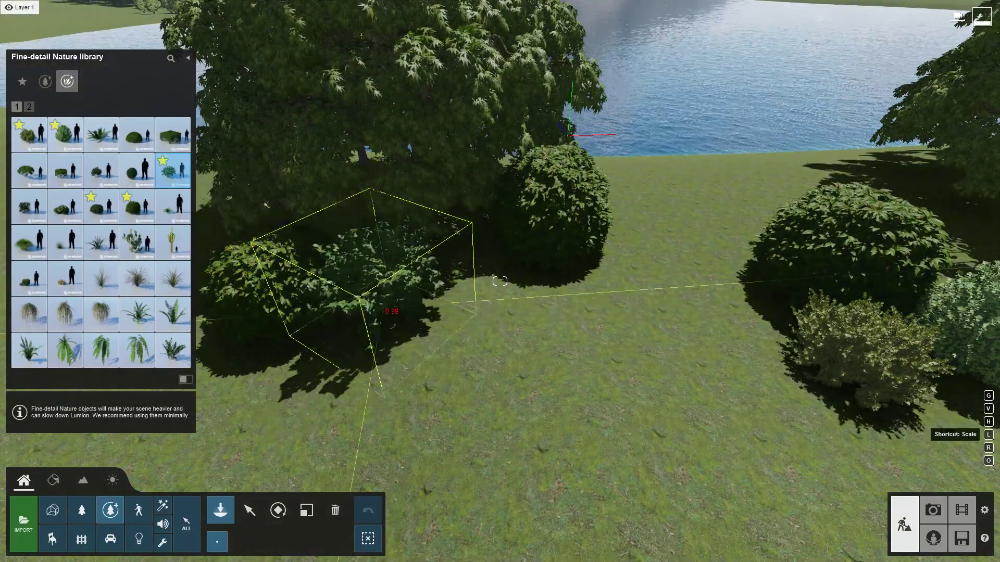
pyautogui.click(387, 310)
pyautogui.click(488, 307)
pyautogui.click(101, 206)
pyautogui.click(587, 298)
# Review the new shrubs and the foreground ground in photo mode, restoring the saved camera of photo 1.
pyautogui.moveTo(588, 298); pyautogui.dragTo(640, 298, button='right')
pyautogui.press('s')
pyautogui.press('q')
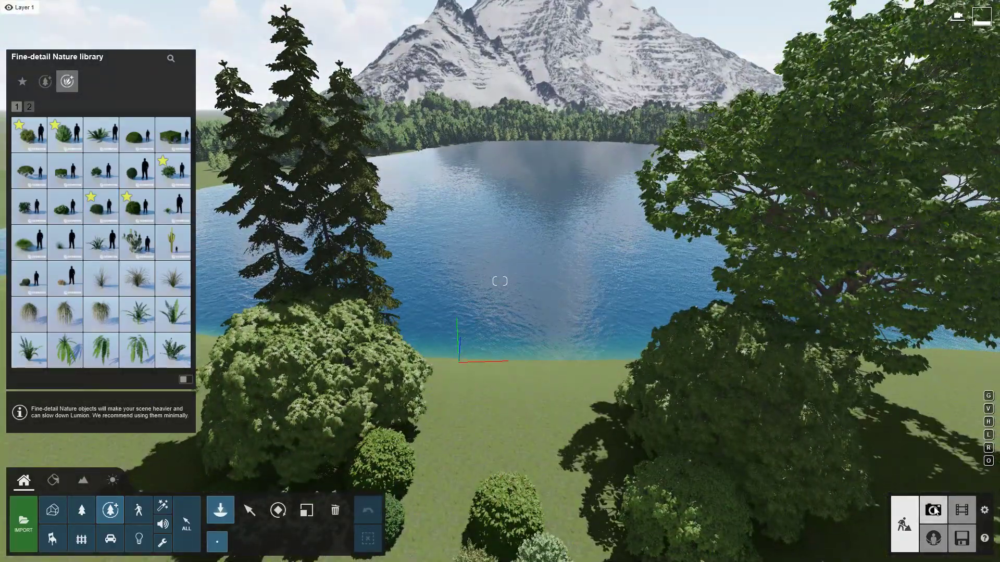
pyautogui.click(933, 510)
pyautogui.click(50, 495)
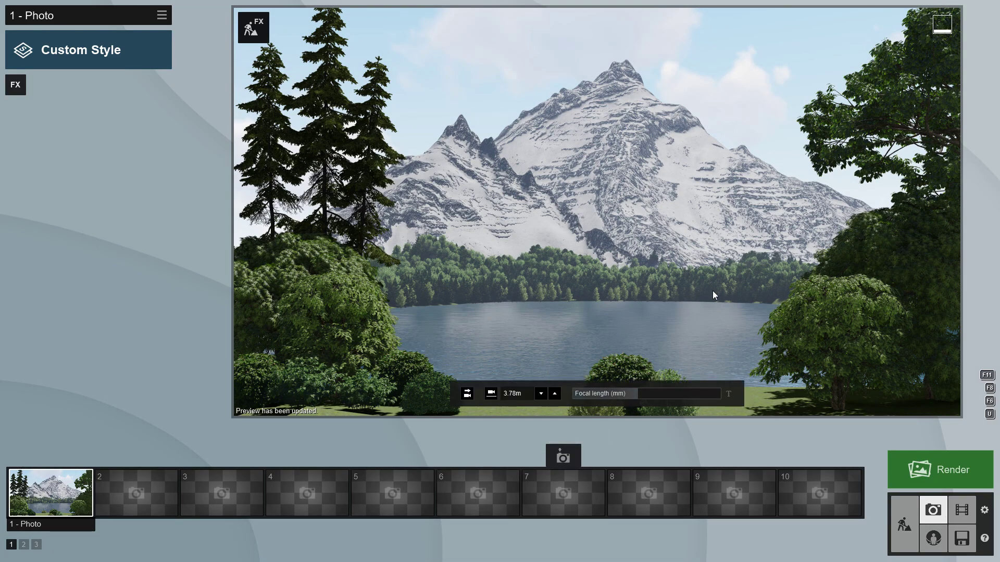
pyautogui.moveTo(712, 290); pyautogui.dragTo(712, 364, button='right')
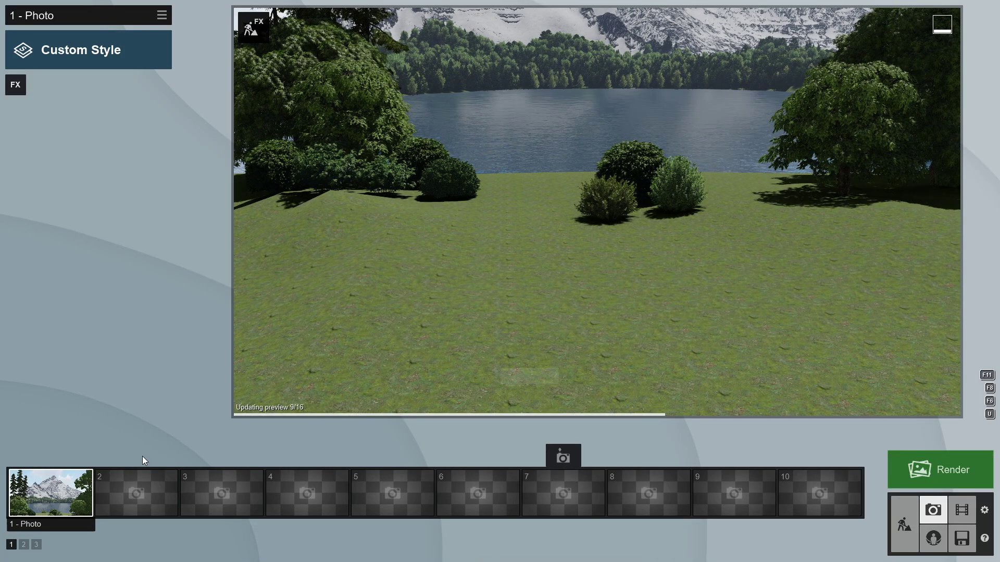
pyautogui.click(58, 492)
# Enable landscape grass in the build scene and adjust its height and wildness for a taller, rougher lawn.
pyautogui.click(907, 518)
pyautogui.press('w')
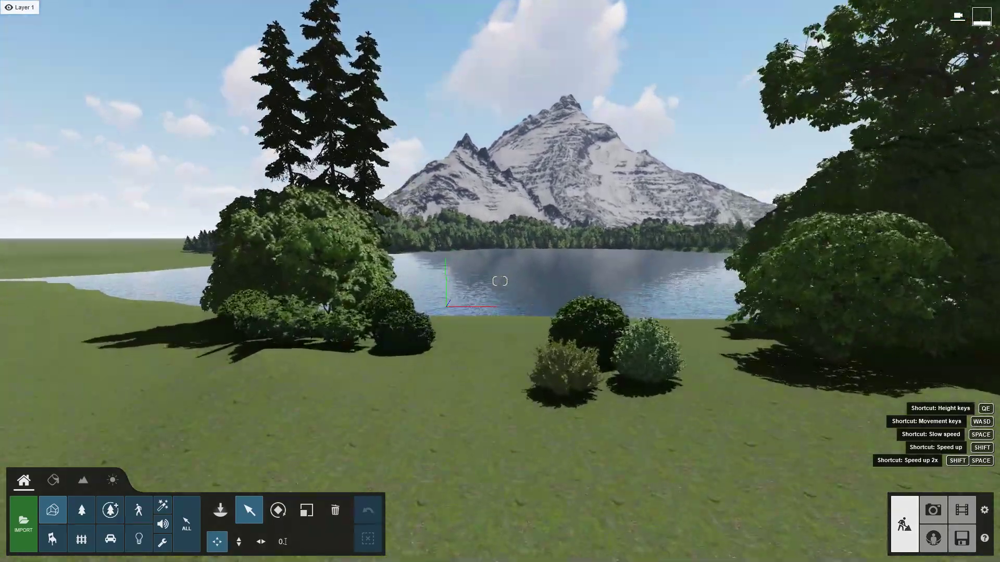
pyautogui.moveTo(414, 364); pyautogui.dragTo(415, 406, button='right')
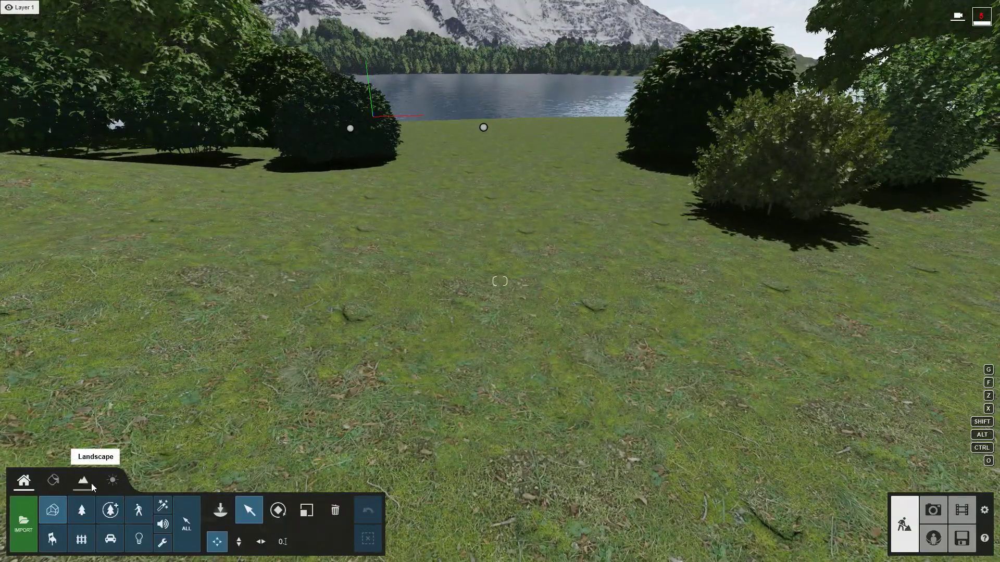
pyautogui.click(82, 480)
pyautogui.click(82, 539)
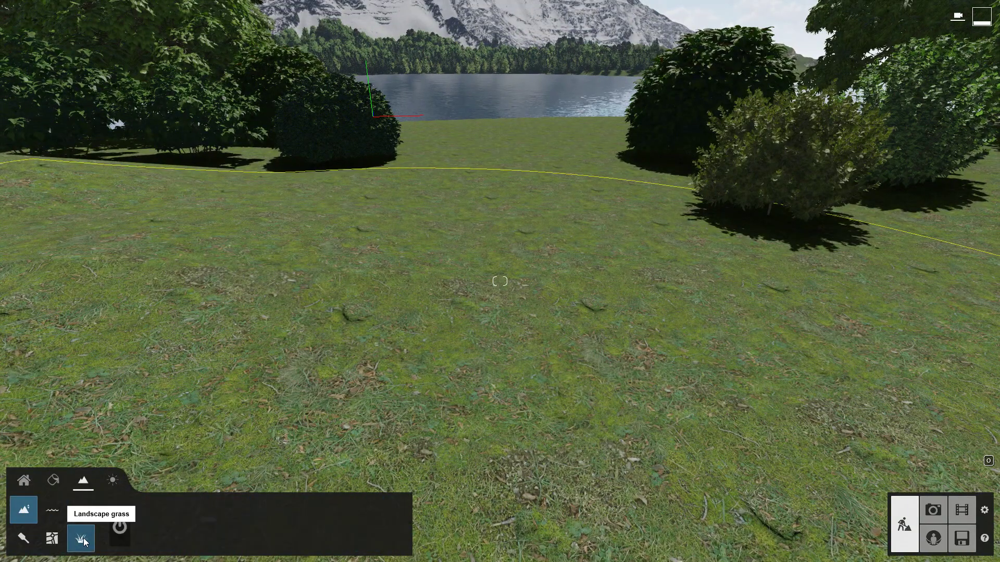
pyautogui.click(120, 527)
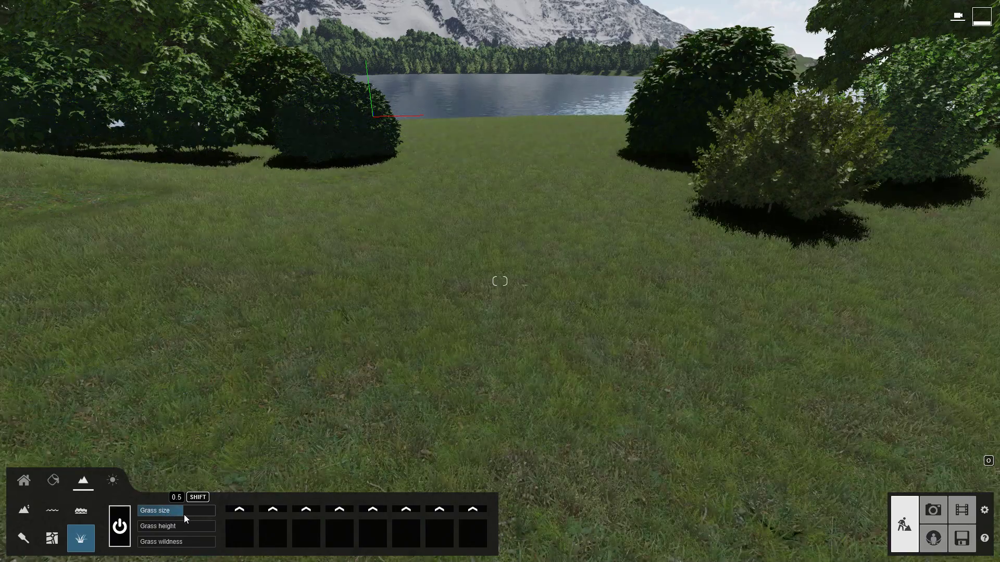
pyautogui.moveTo(175, 524); pyautogui.dragTo(202, 542)
pyautogui.moveTo(388, 406); pyautogui.dragTo(392, 374, button='right')
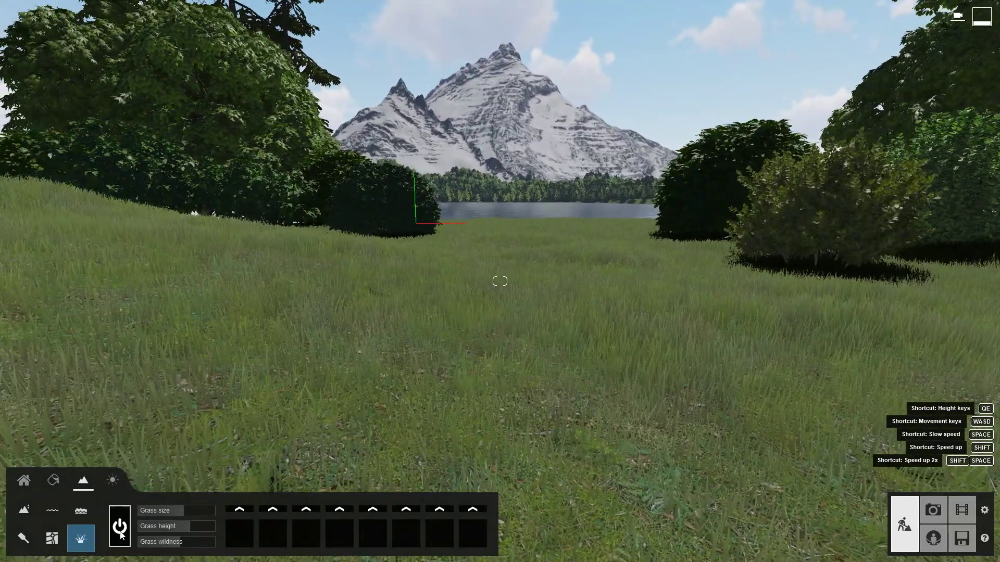
pyautogui.click(120, 524)
pyautogui.click(120, 525)
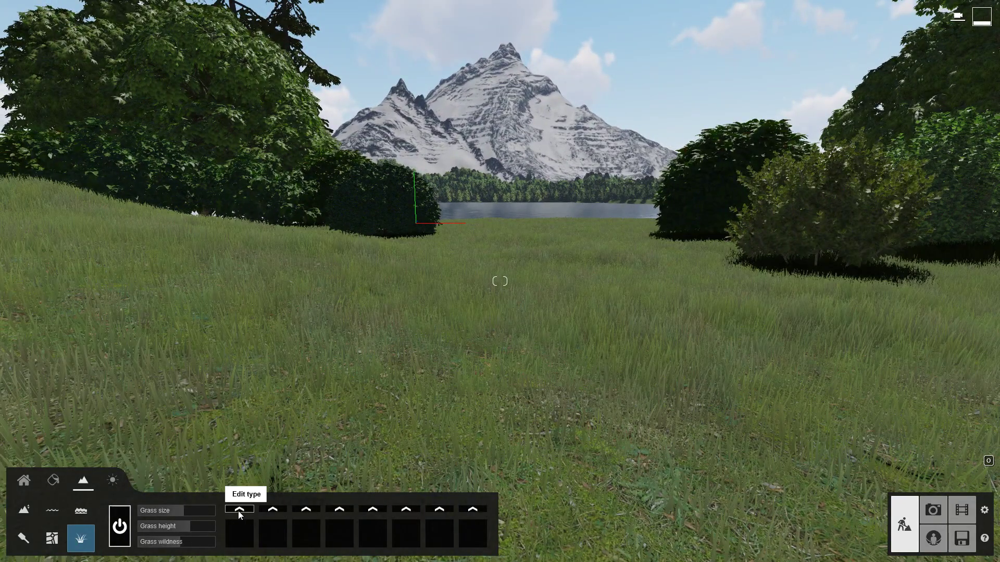
# Add a yellow-flowering dandelion as the first grass object and adjust its spread, size and random size.
pyautogui.click(240, 510)
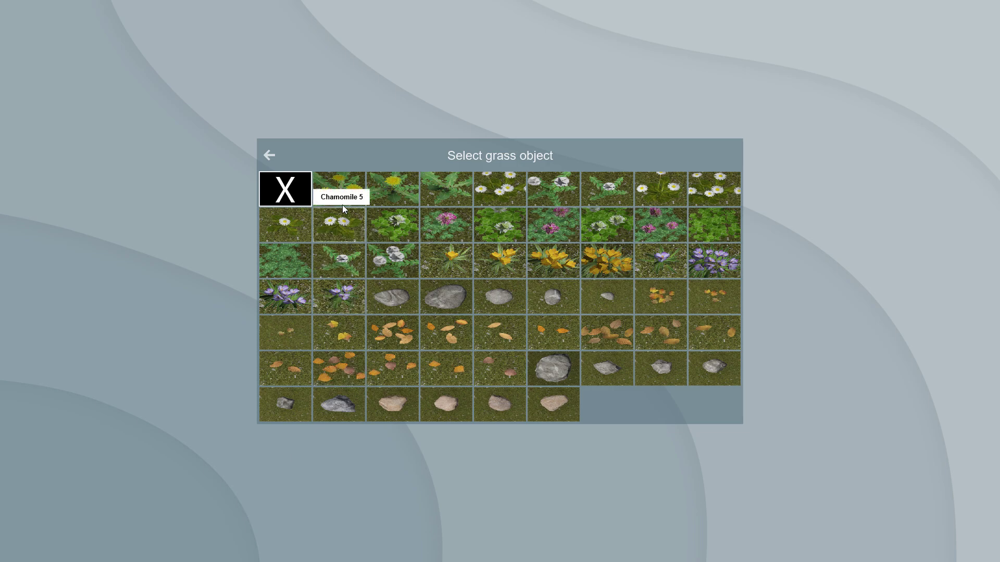
pyautogui.click(338, 190)
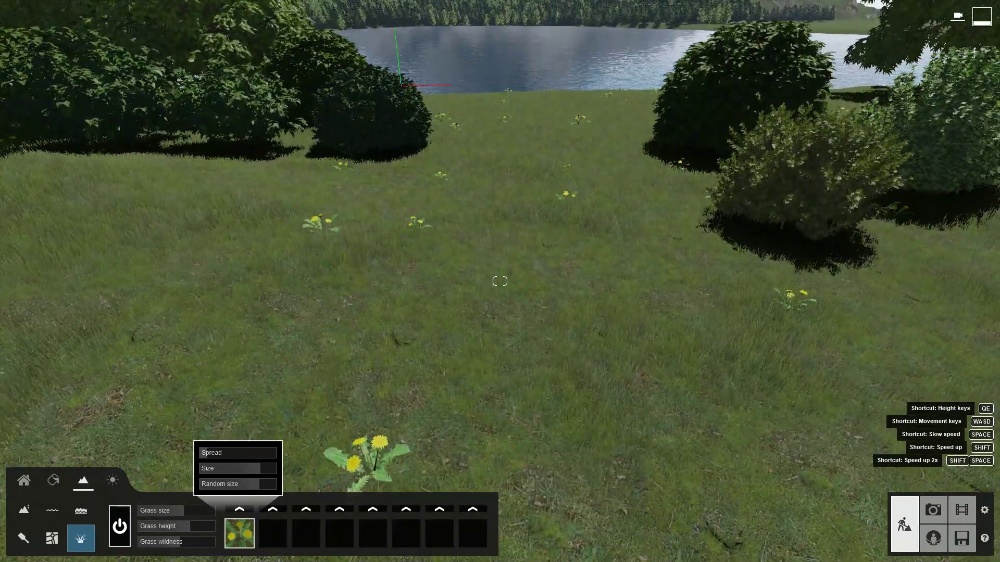
pyautogui.moveTo(209, 454)
pyautogui.mouseDown()
pyautogui.moveTo(238, 455)
pyautogui.moveTo(207, 455)
pyautogui.mouseUp()
pyautogui.moveTo(260, 472)
pyautogui.mouseDown()
pyautogui.moveTo(217, 472)
pyautogui.moveTo(264, 473)
pyautogui.moveTo(207, 488)
pyautogui.moveTo(254, 483)
pyautogui.mouseUp()
# Add a green clover as the second grass object with a low spread, a large size and a varied random size.
pyautogui.click(283, 511)
pyautogui.click(721, 220)
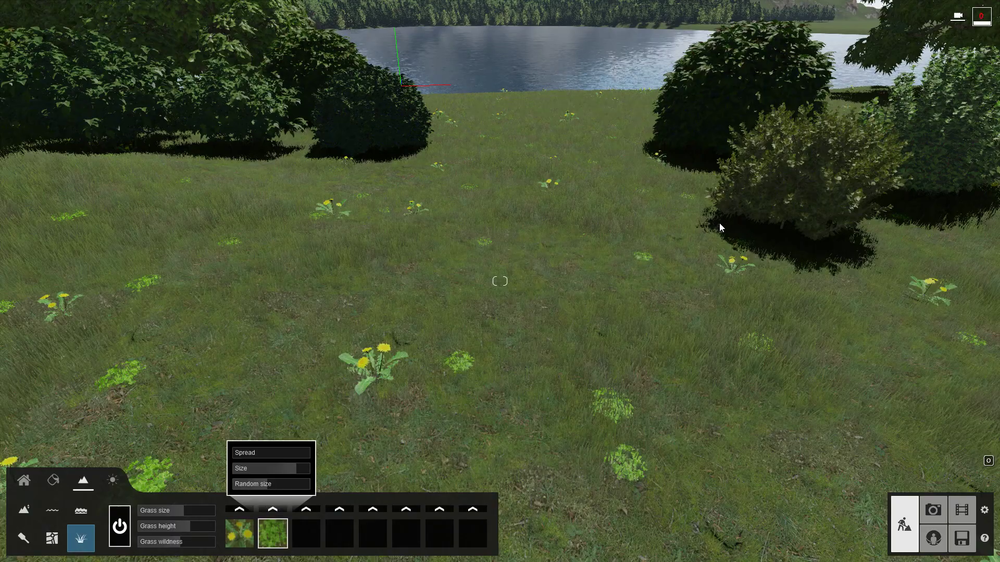
pyautogui.moveTo(238, 457); pyautogui.dragTo(236, 457)
pyautogui.moveTo(248, 471); pyautogui.dragTo(292, 473)
pyautogui.moveTo(294, 485); pyautogui.dragTo(282, 485)
# Examine the flowering grass up close and in the saved camera view of photo 1.
pyautogui.press('d')
pyautogui.moveTo(282, 485); pyautogui.dragTo(414, 361, button='right')
pyautogui.press('d')
pyautogui.press('a')
pyautogui.click(933, 507)
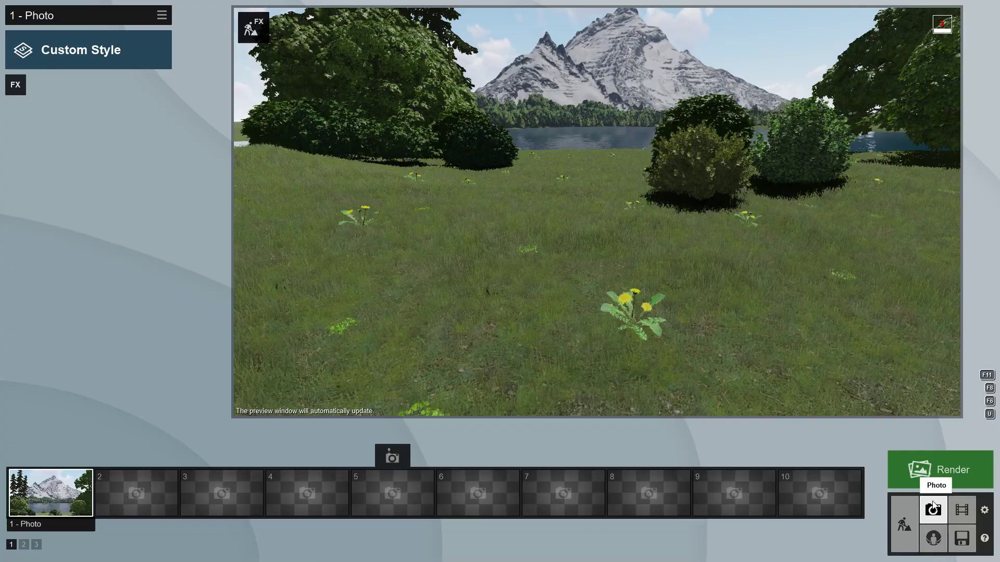
pyautogui.click(54, 490)
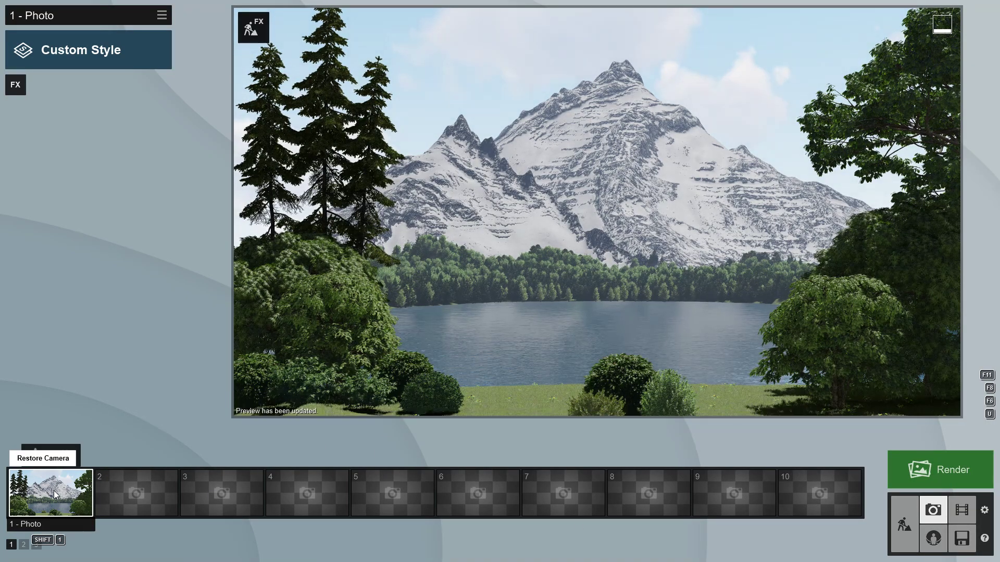
# Place patches of tall wild grass from the nature library in and behind the central shrub cluster.
pyautogui.click(904, 524)
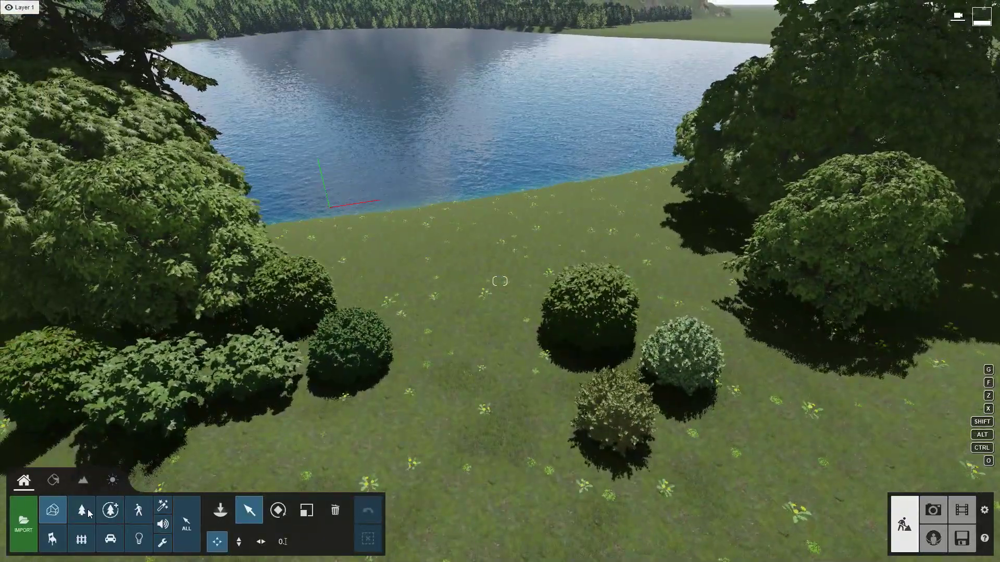
pyautogui.click(81, 510)
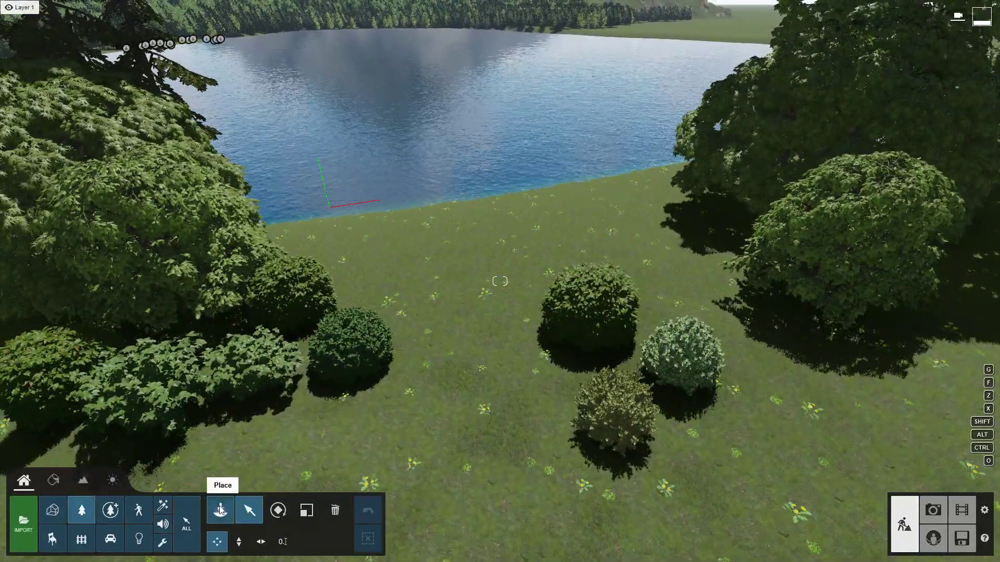
pyautogui.click(220, 510)
pyautogui.click(30, 130)
pyautogui.click(64, 266)
pyautogui.click(464, 352)
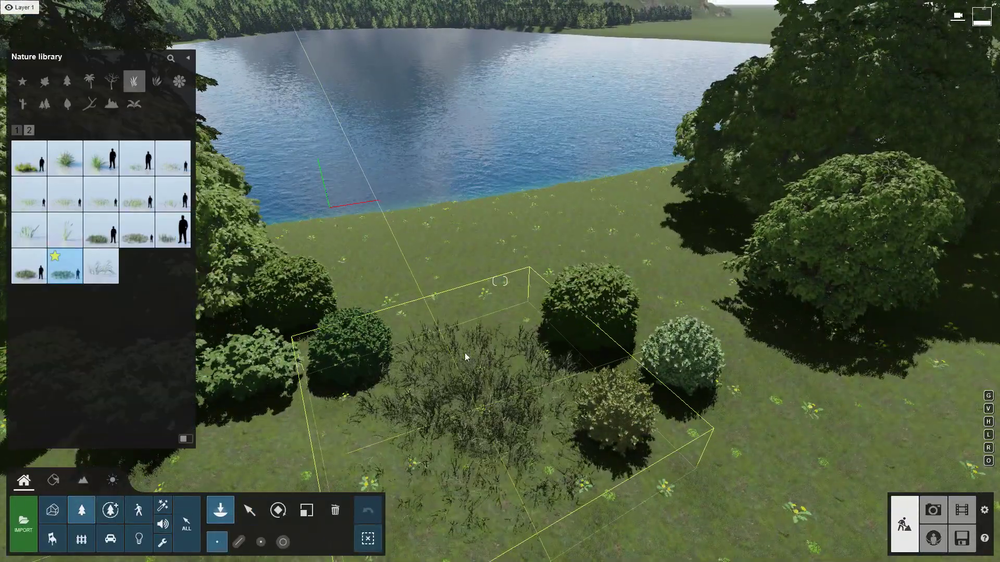
pyautogui.click(517, 286)
pyautogui.click(692, 286)
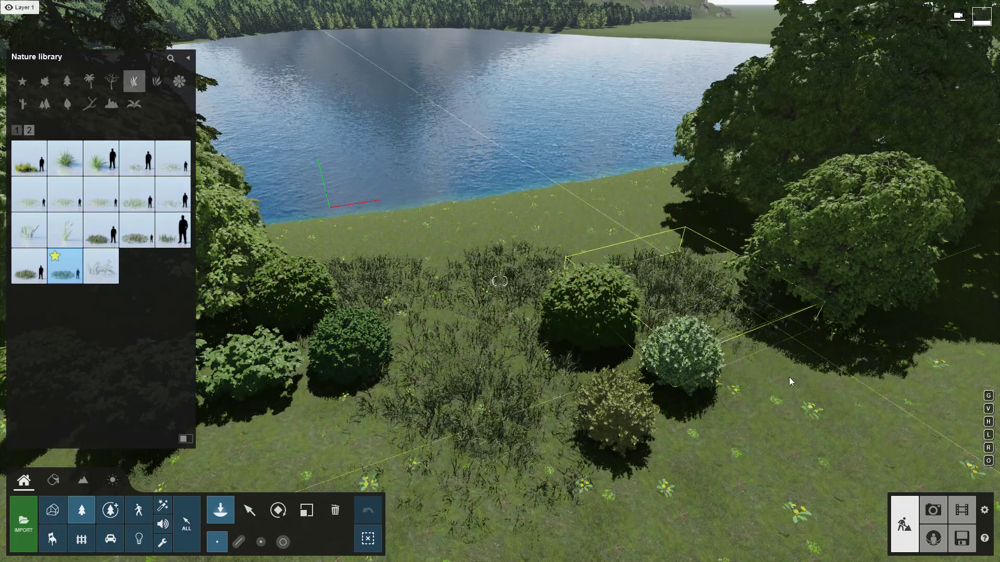
# Extend the wild grass patches along the lakeshore, beside the chestnut-side bush and in front of the spruce-side shrubs.
pyautogui.click(788, 411)
pyautogui.click(588, 234)
pyautogui.click(682, 234)
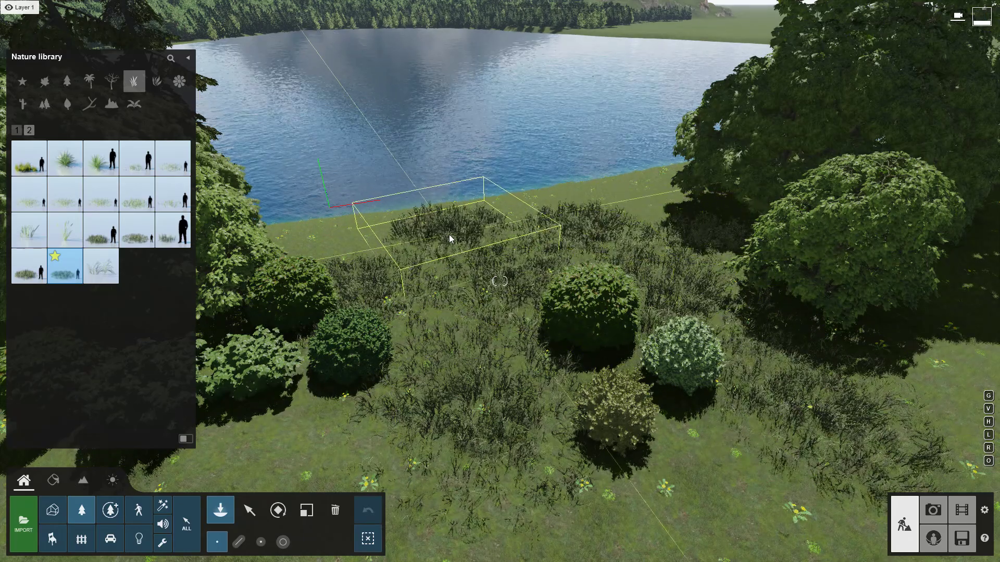
pyautogui.click(359, 245)
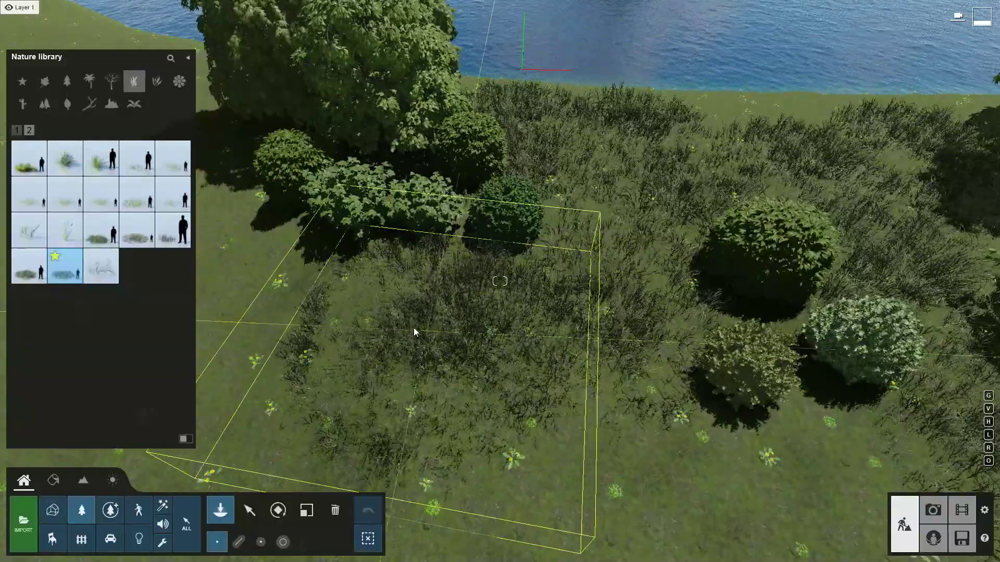
pyautogui.press('s')
pyautogui.moveTo(462, 294); pyautogui.dragTo(515, 323, button='right')
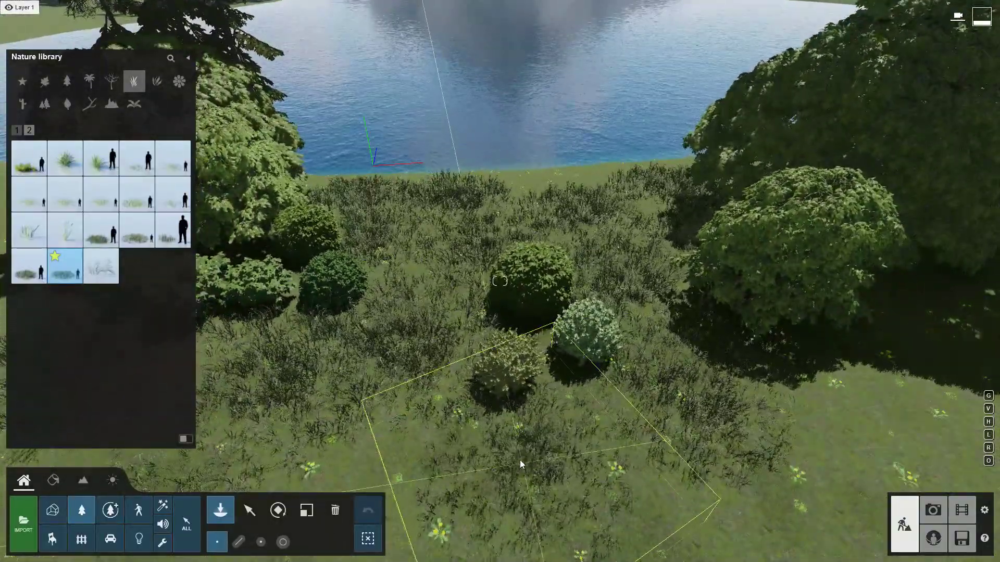
# Check the wild grass foreground in the saved camera view of photo 1.
pyautogui.click(932, 511)
pyautogui.click(51, 492)
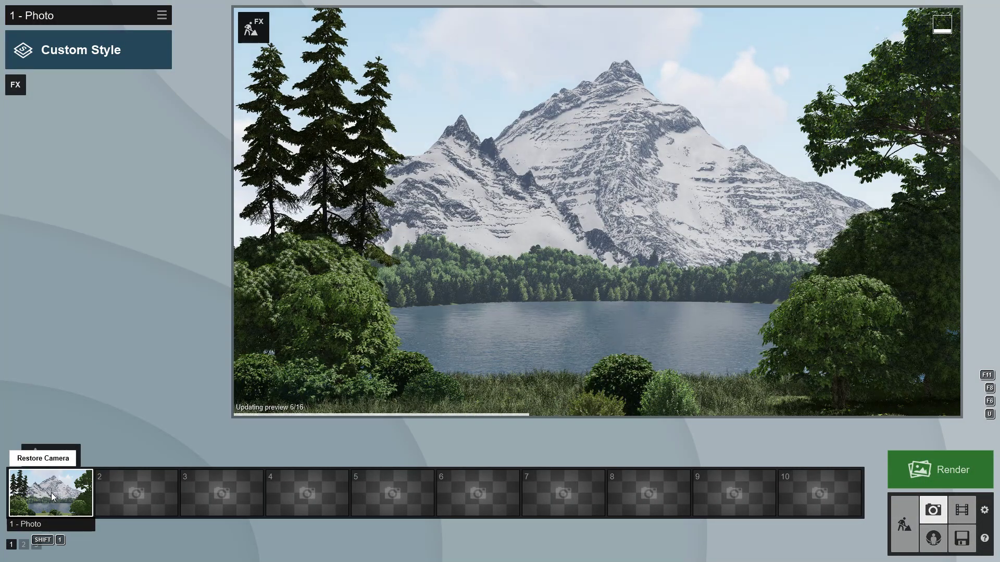
pyautogui.moveTo(688, 408)
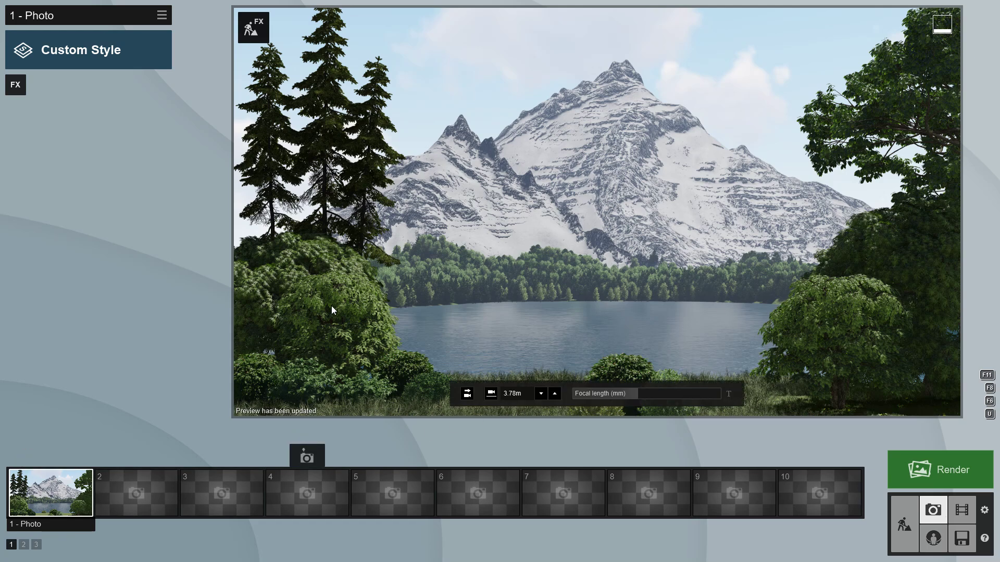
# Place three different forest wood logs in the wild grass around the central shrubs, rotating them to vary their direction.
pyautogui.click(904, 524)
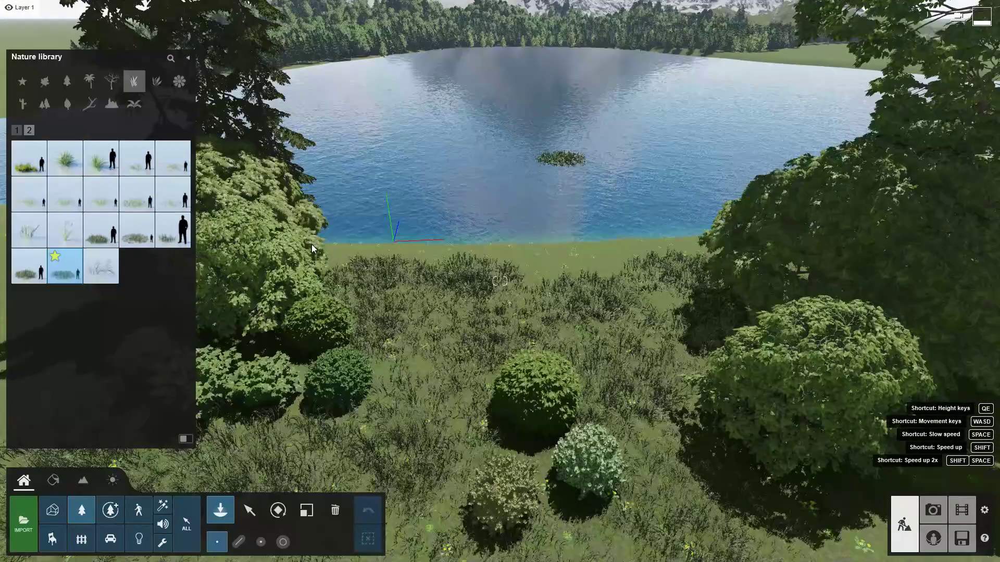
pyautogui.click(89, 104)
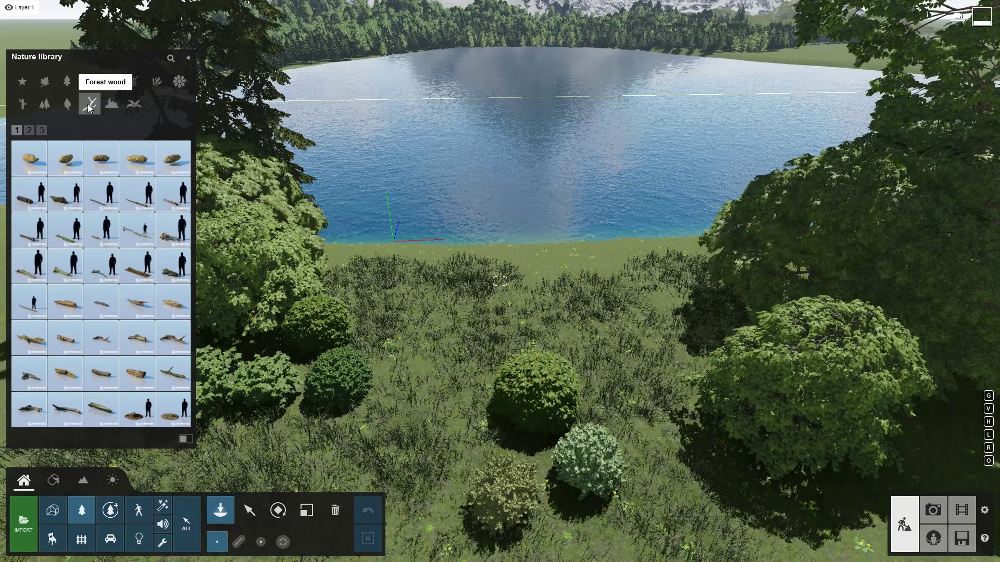
pyautogui.click(172, 266)
pyautogui.click(442, 376)
pyautogui.click(65, 194)
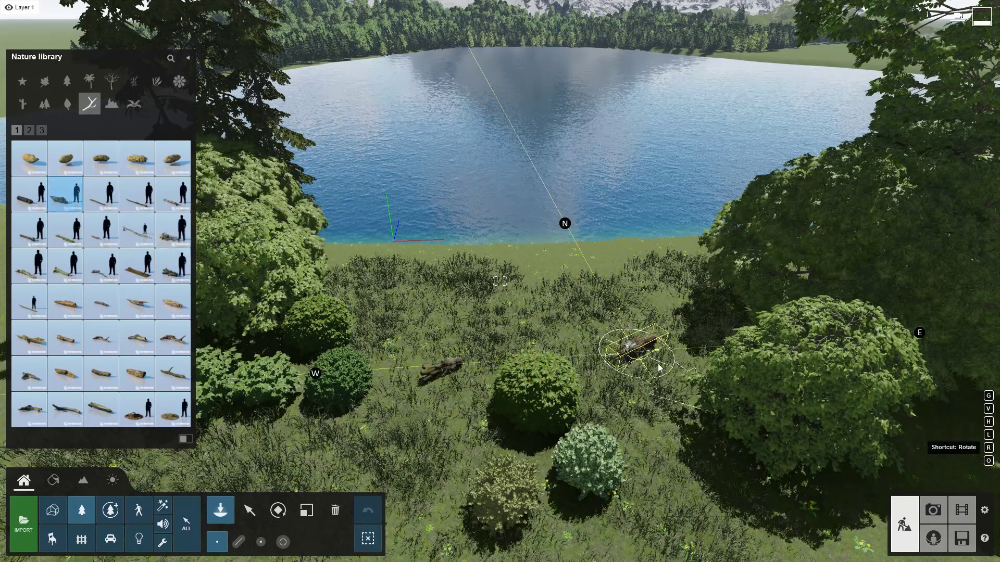
pyautogui.click(637, 354)
pyautogui.click(29, 194)
pyautogui.click(384, 296)
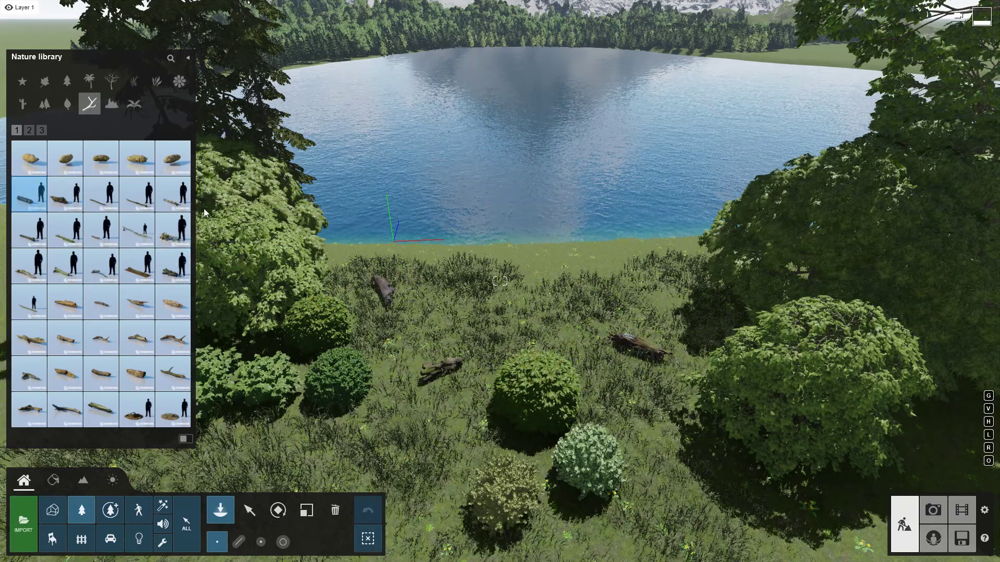
# Place PunkWood 020 and a rotated PunkWood 022 in the near foreground, and check them in the photo 1 view.
pyautogui.click(172, 194)
pyautogui.click(29, 130)
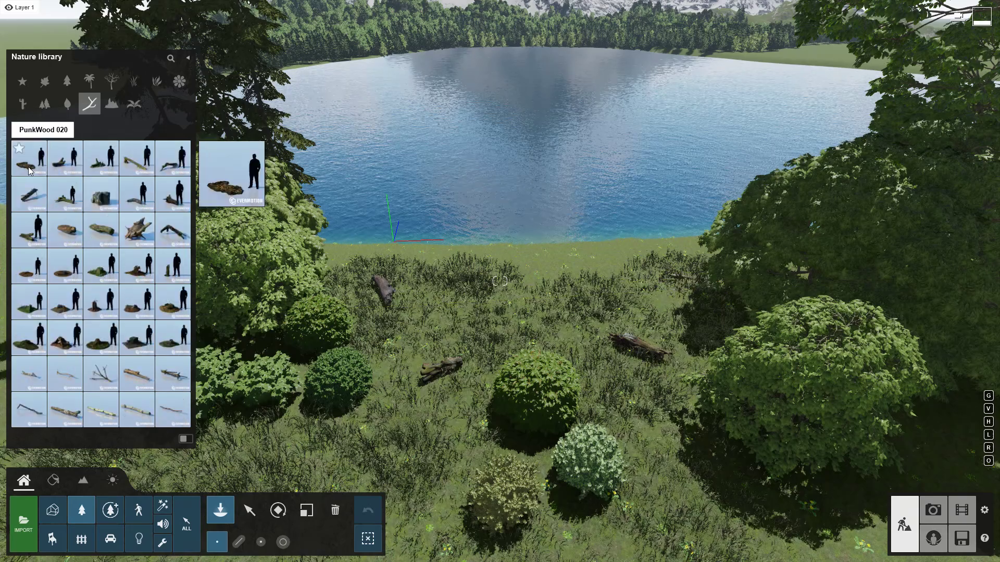
pyautogui.click(29, 158)
pyautogui.click(784, 521)
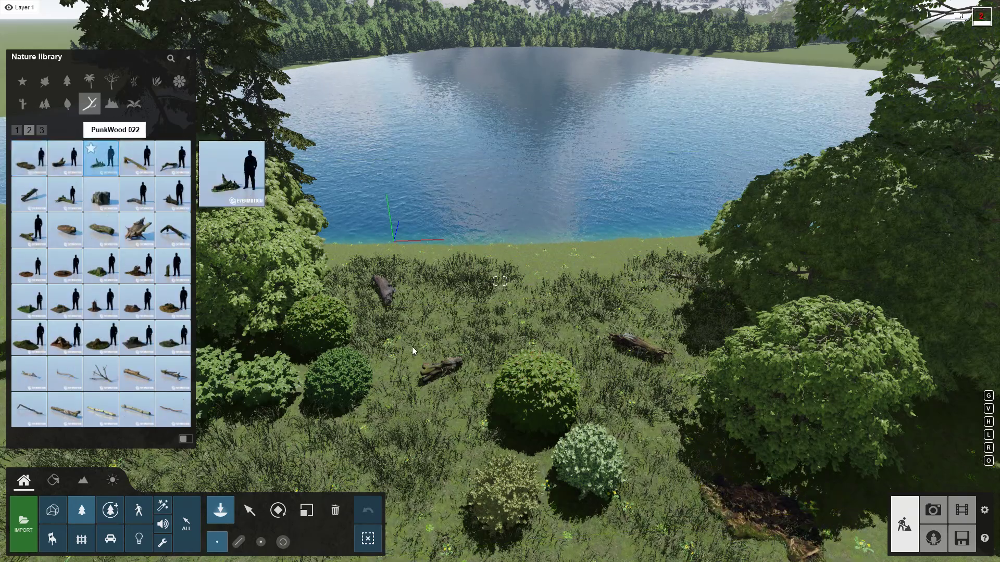
pyautogui.click(101, 158)
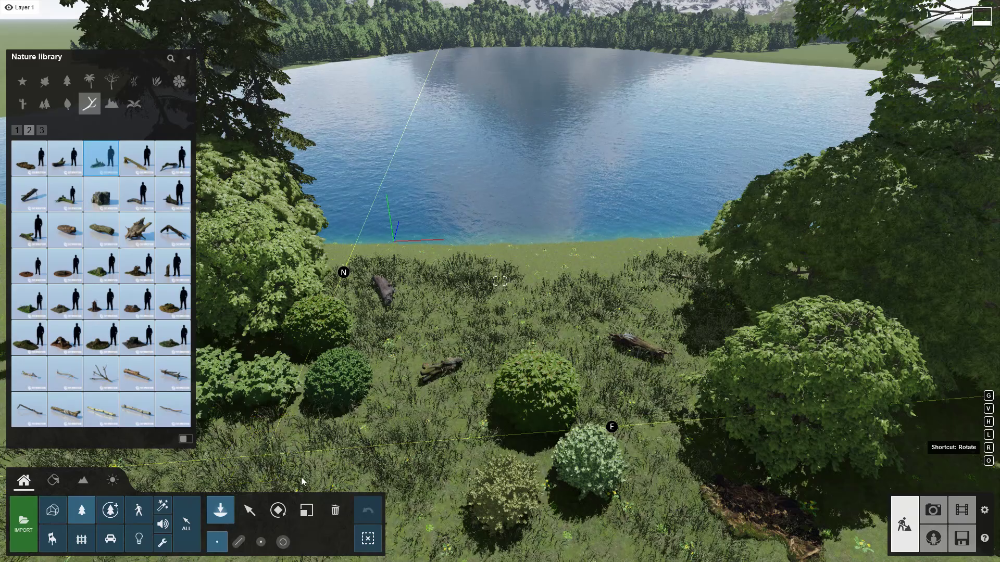
pyautogui.click(932, 510)
pyautogui.click(51, 494)
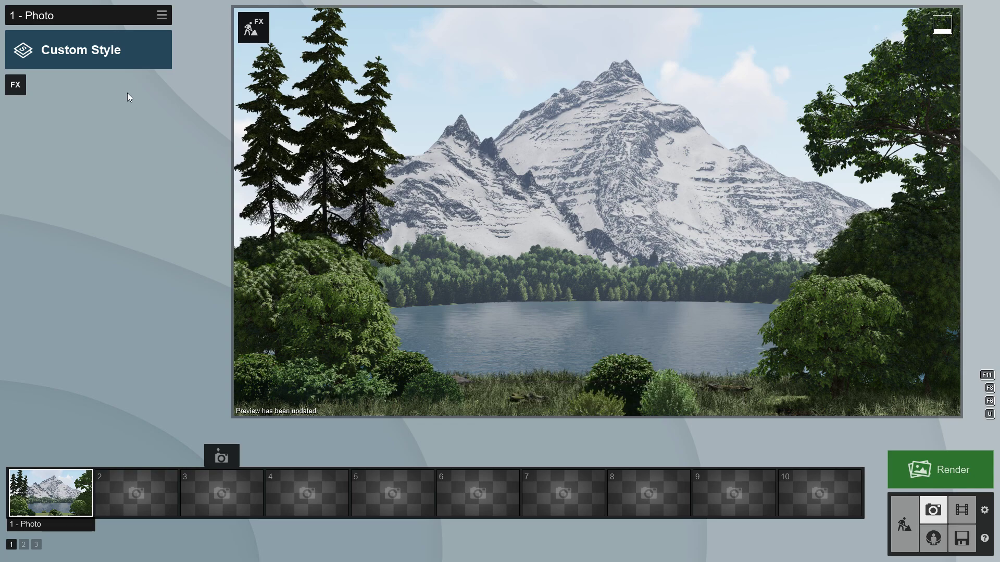
# Apply the Realistic style to photo 1 and increase the Real Skies heading to roughly 70% of its range.
pyautogui.click(70, 50)
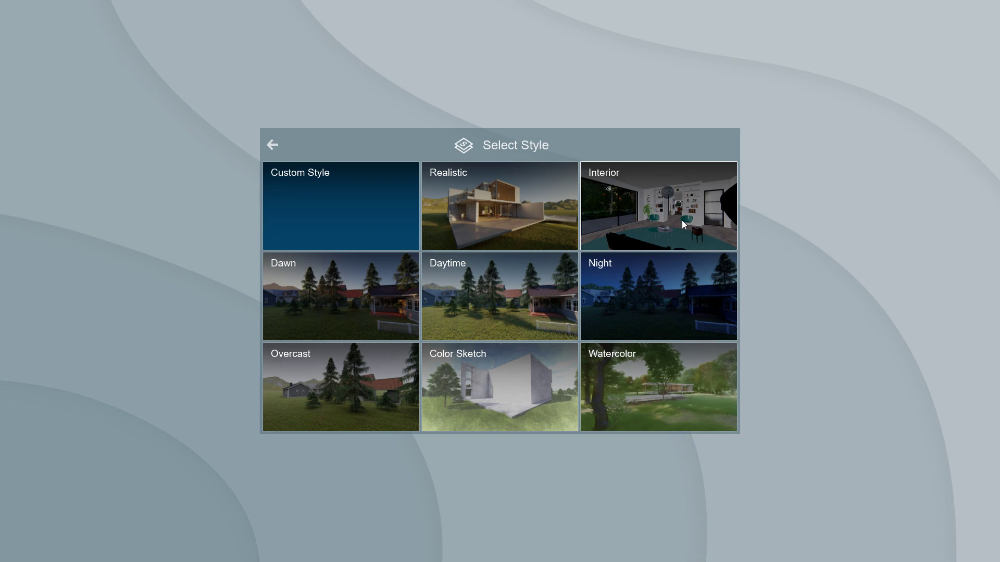
pyautogui.click(494, 208)
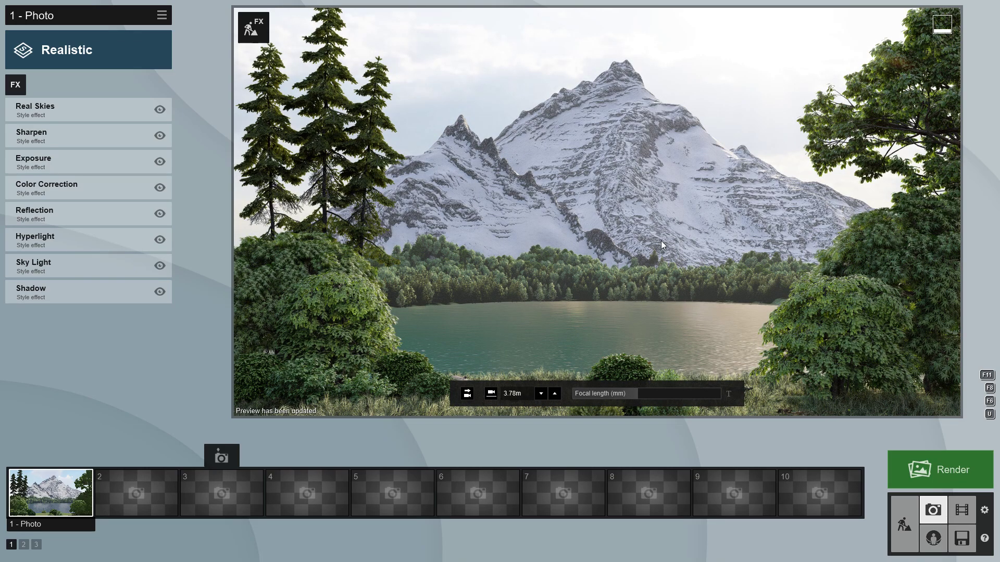
pyautogui.click(80, 112)
pyautogui.moveTo(83, 171); pyautogui.dragTo(110, 175)
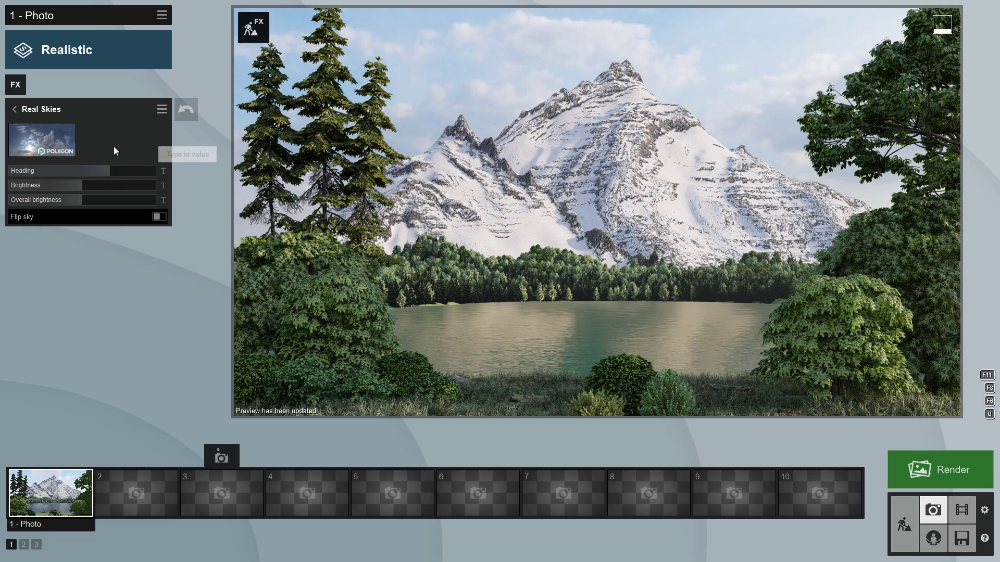
pyautogui.click(15, 110)
# Set the Reflection effect's preview quality to High and add a reflection plane on the lake surface.
pyautogui.click(45, 219)
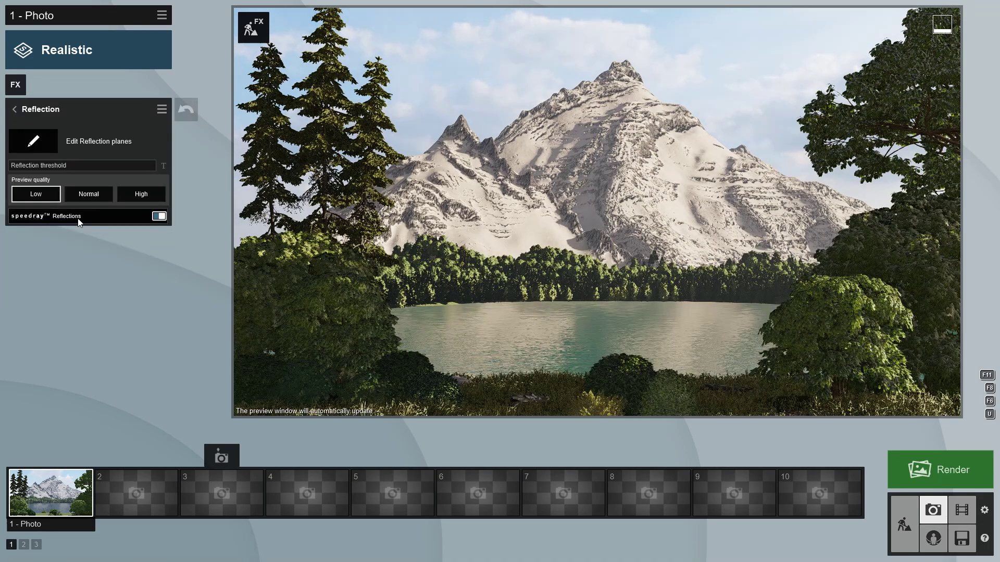
pyautogui.click(134, 193)
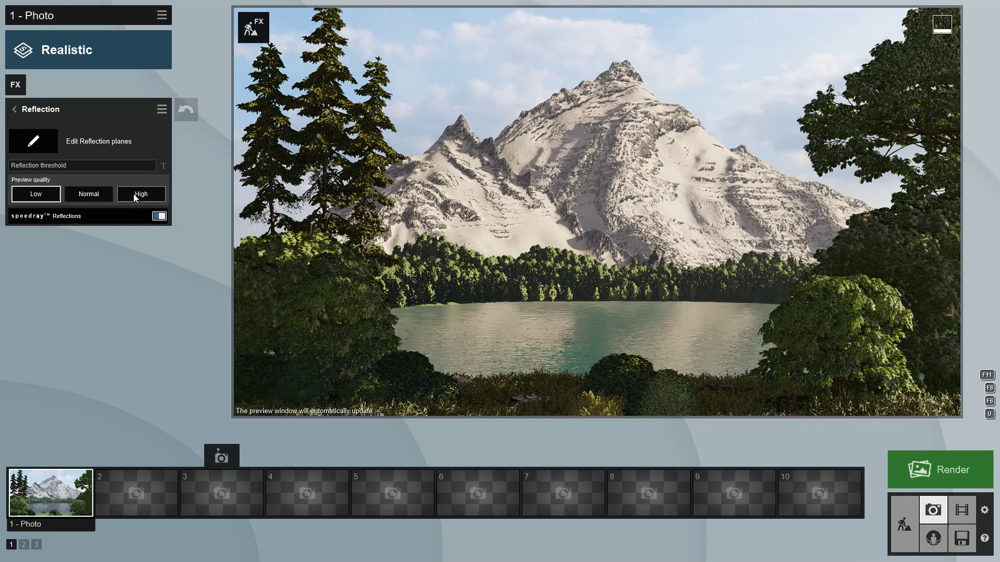
pyautogui.click(33, 141)
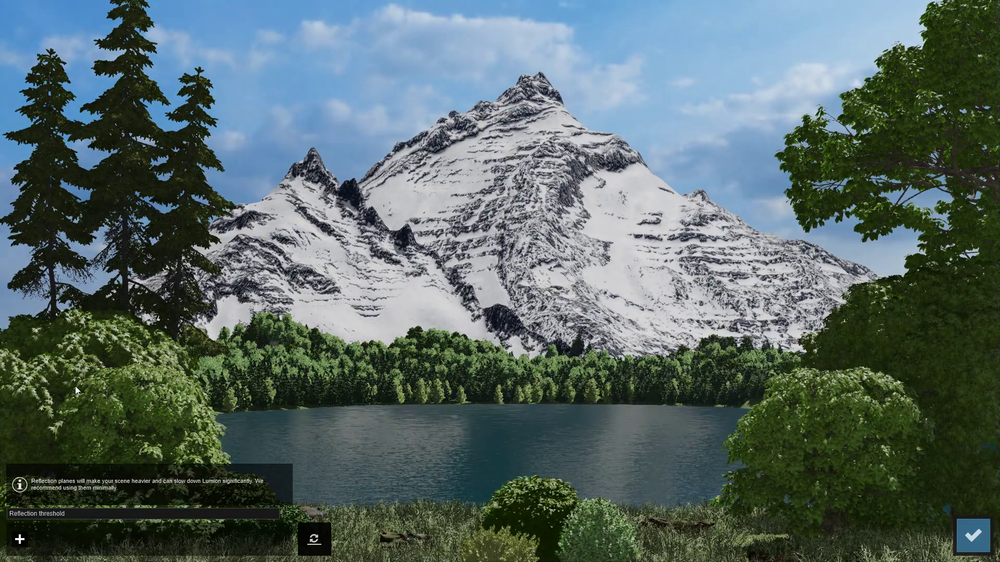
pyautogui.click(21, 542)
pyautogui.click(528, 455)
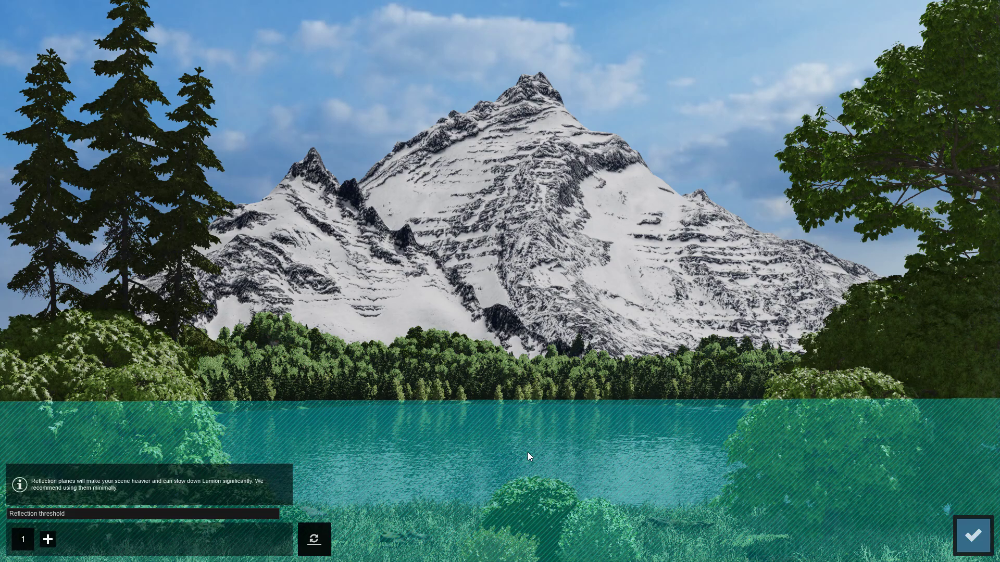
pyautogui.click(978, 535)
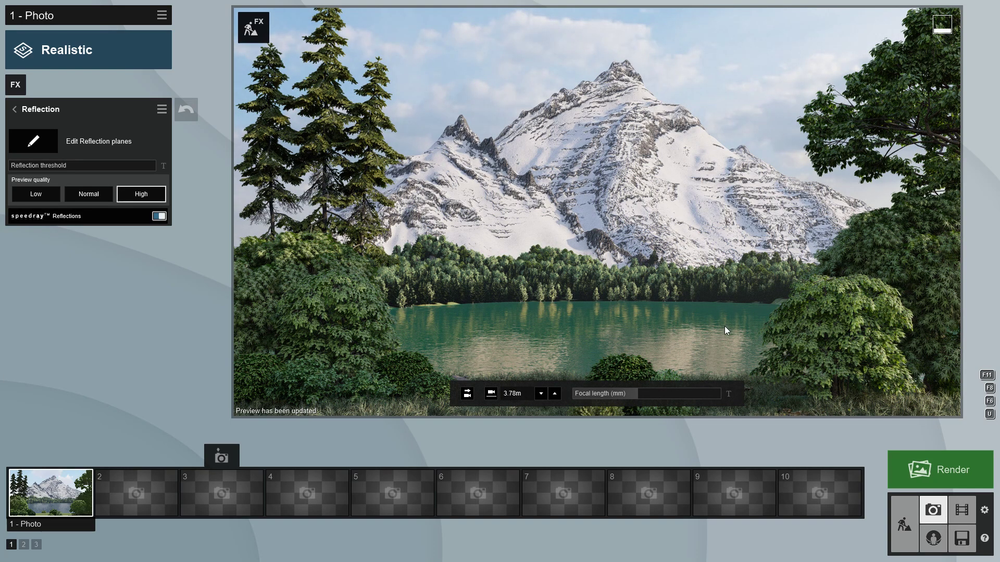
# Return to the scene and delete the landscape water body that fills the lake basin.
pyautogui.click(907, 520)
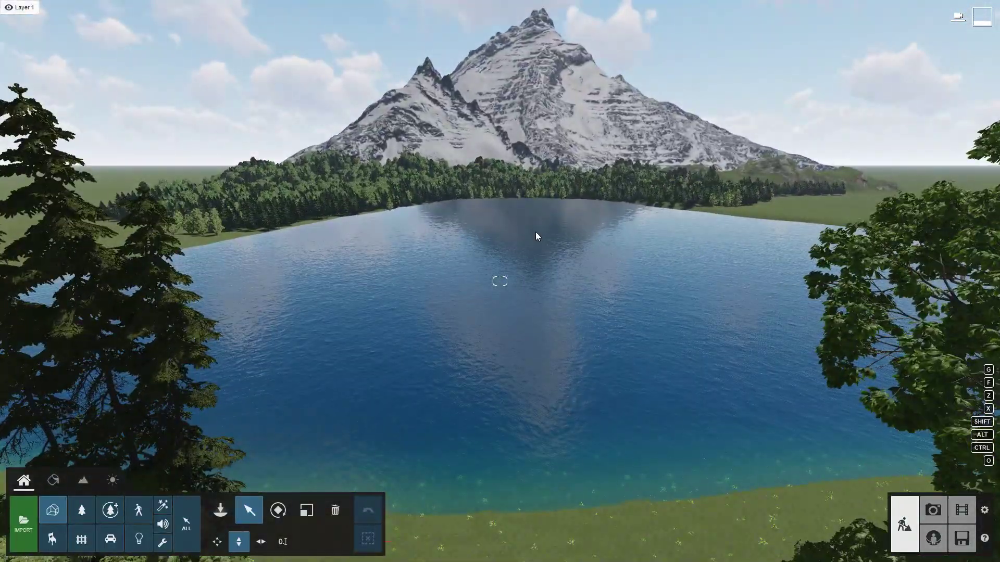
pyautogui.click(83, 480)
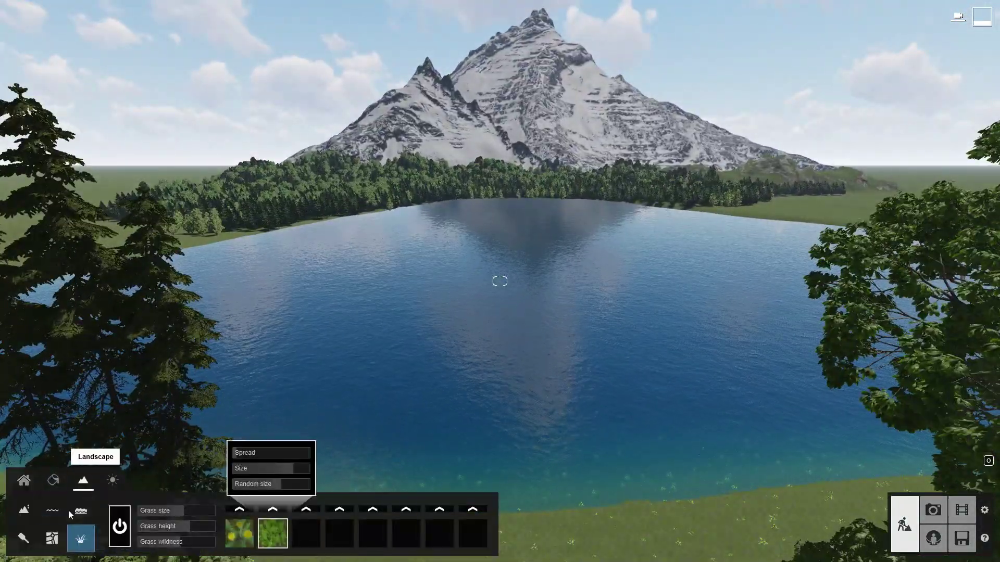
pyautogui.click(52, 510)
pyautogui.click(146, 526)
pyautogui.click(575, 217)
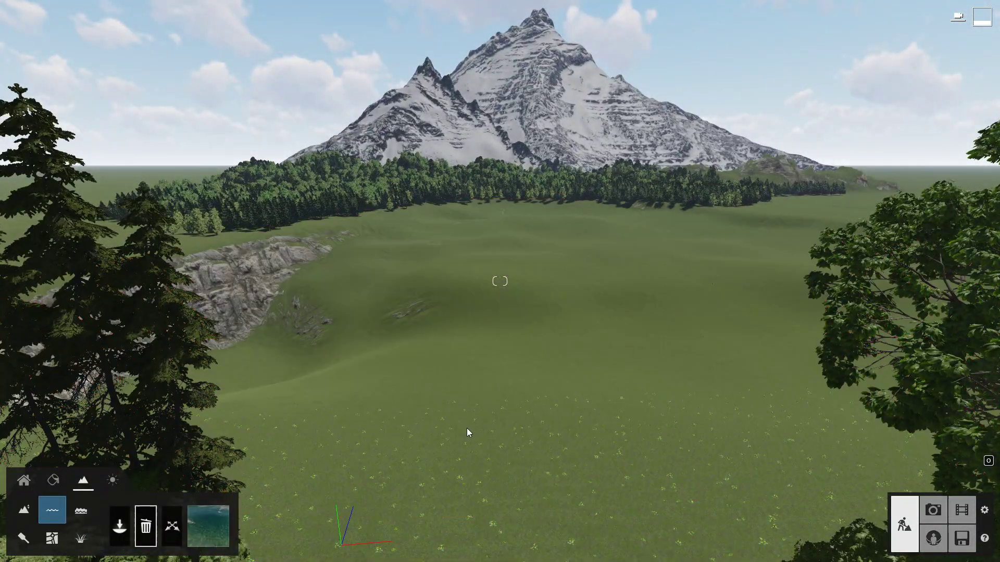
# Import the Plane model from the Twin Peaks folder and place it at the near edge of the empty lake basin.
pyautogui.click(24, 481)
pyautogui.click(24, 523)
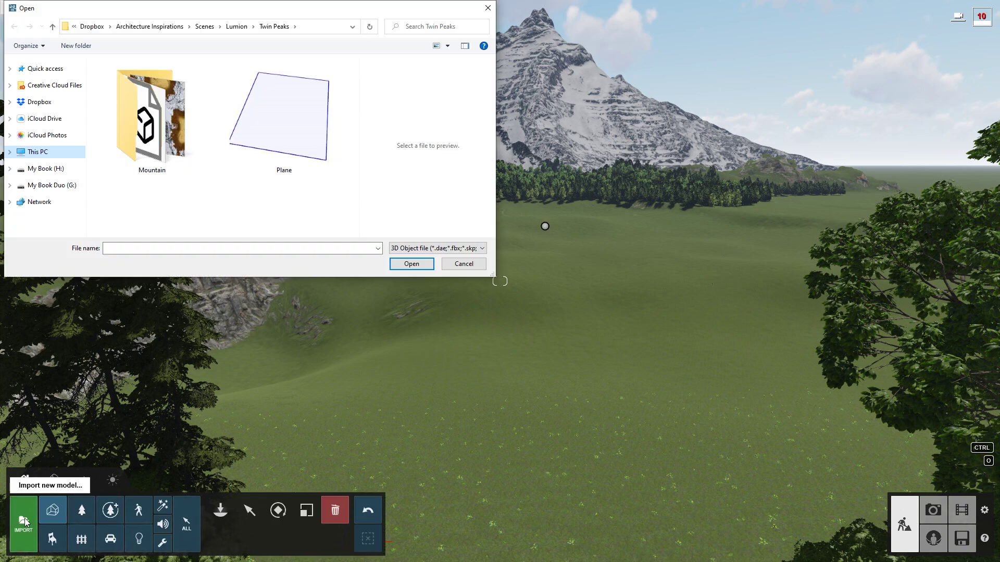
pyautogui.click(292, 118)
pyautogui.click(411, 264)
pyautogui.click(647, 383)
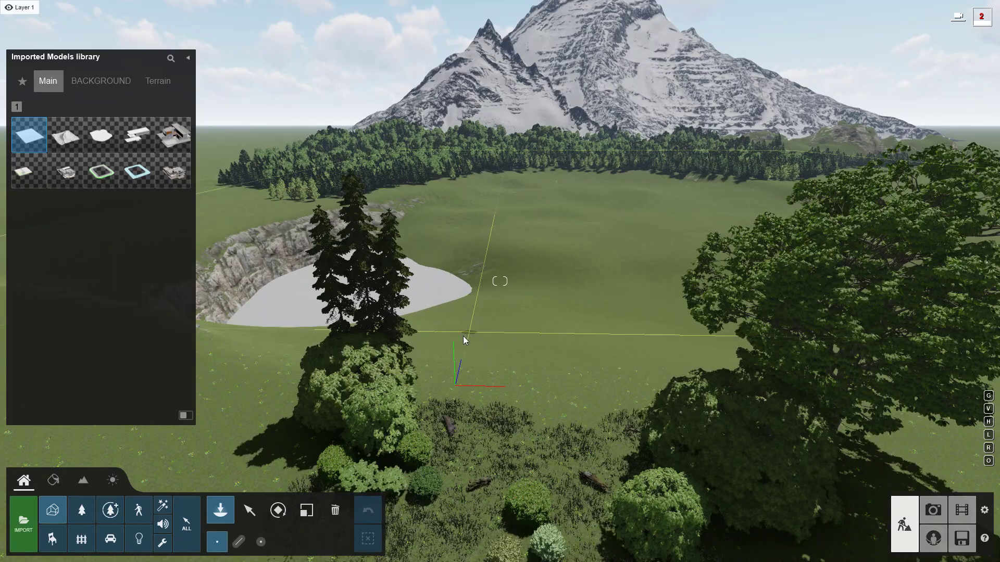
pyautogui.click(464, 336)
# Raise the imported plane by about 4 m so it fills the lake basin up to the shoreline.
pyautogui.click(248, 512)
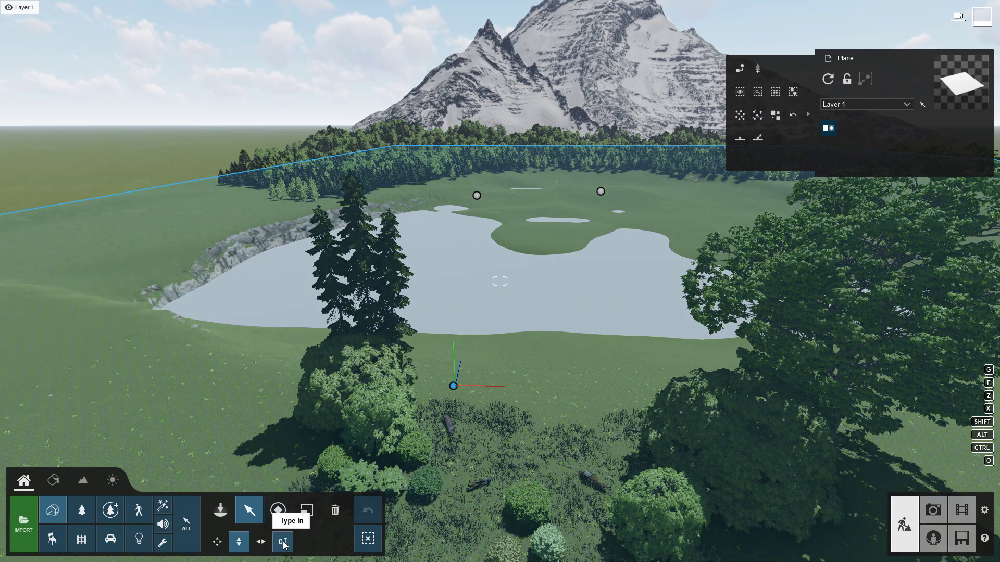
pyautogui.moveTo(447, 273); pyautogui.dragTo(438, 266)
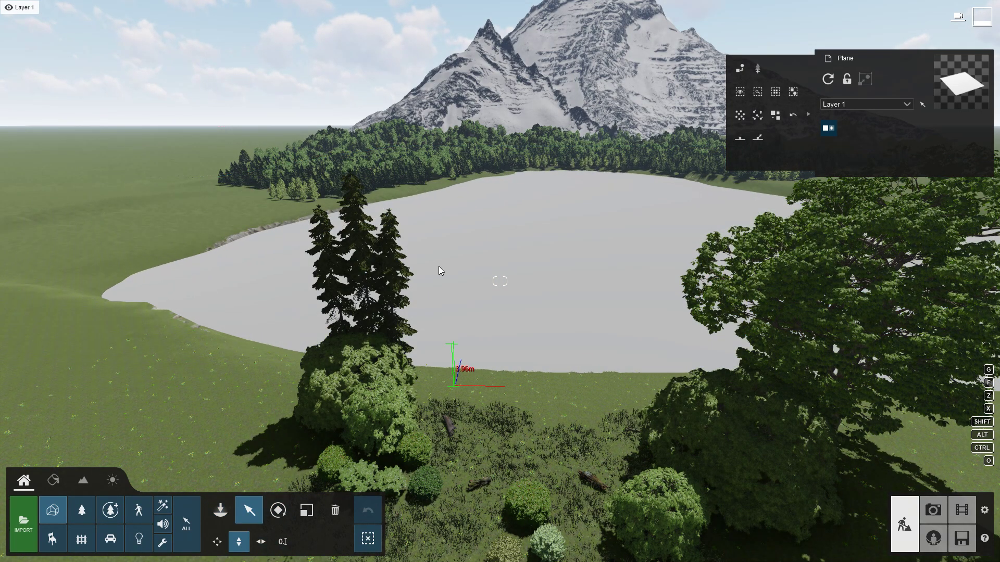
pyautogui.press('w')
pyautogui.moveTo(438, 267); pyautogui.dragTo(446, 268, button='right')
# Assign the Blue Lake water material to the plane, comparing it with another water material, and save the change.
pyautogui.click(53, 479)
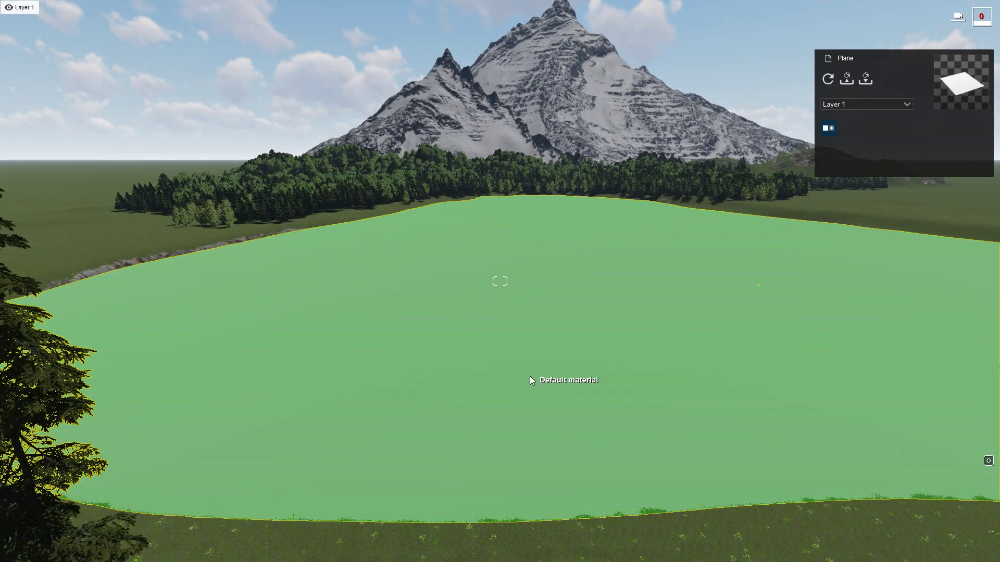
pyautogui.click(530, 376)
pyautogui.click(26, 212)
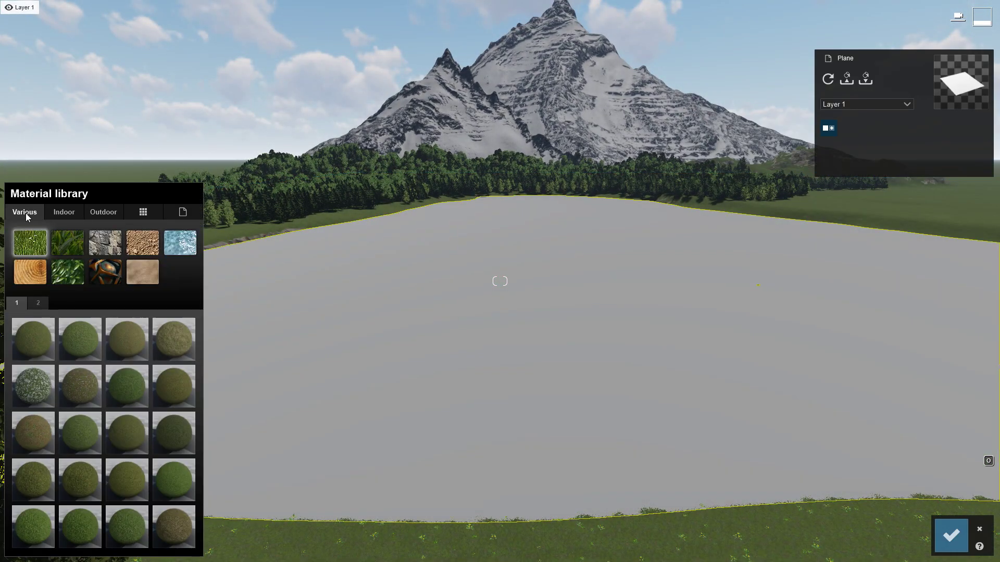
pyautogui.click(180, 242)
pyautogui.click(129, 343)
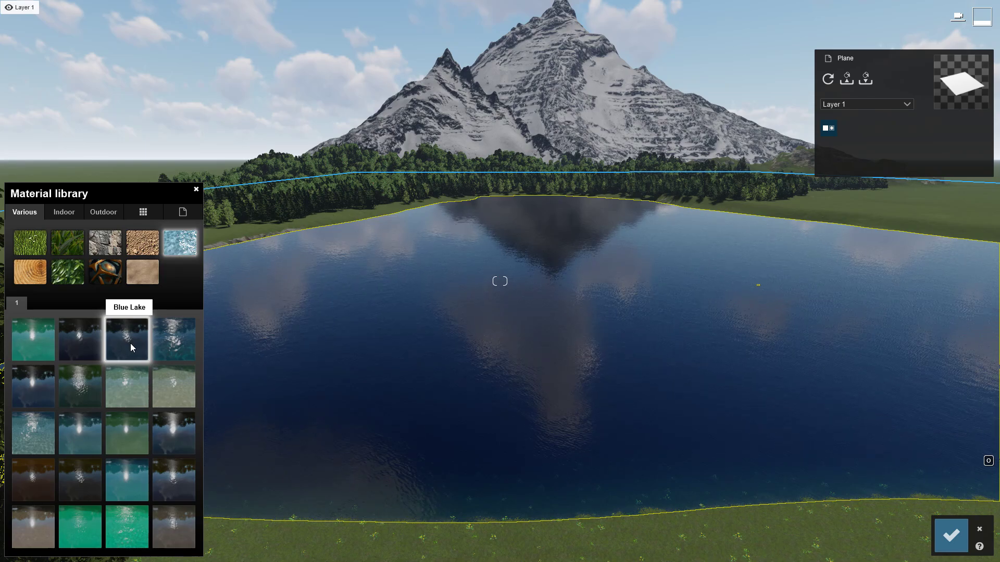
pyautogui.click(80, 393)
pyautogui.click(133, 339)
pyautogui.click(951, 536)
# Assign the existing reflection plane in photo 1 to the new lake plane's surface.
pyautogui.click(933, 510)
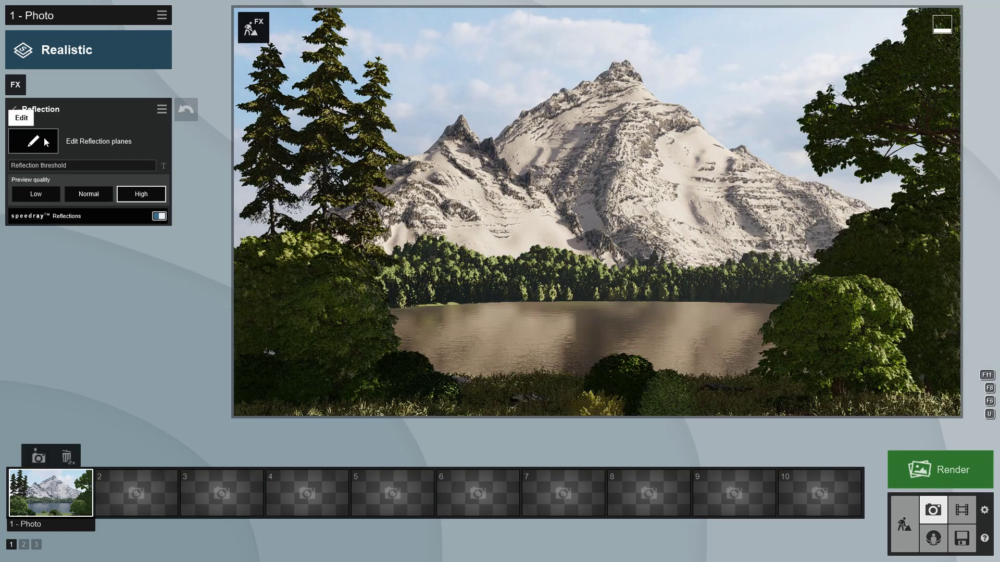
pyautogui.click(44, 137)
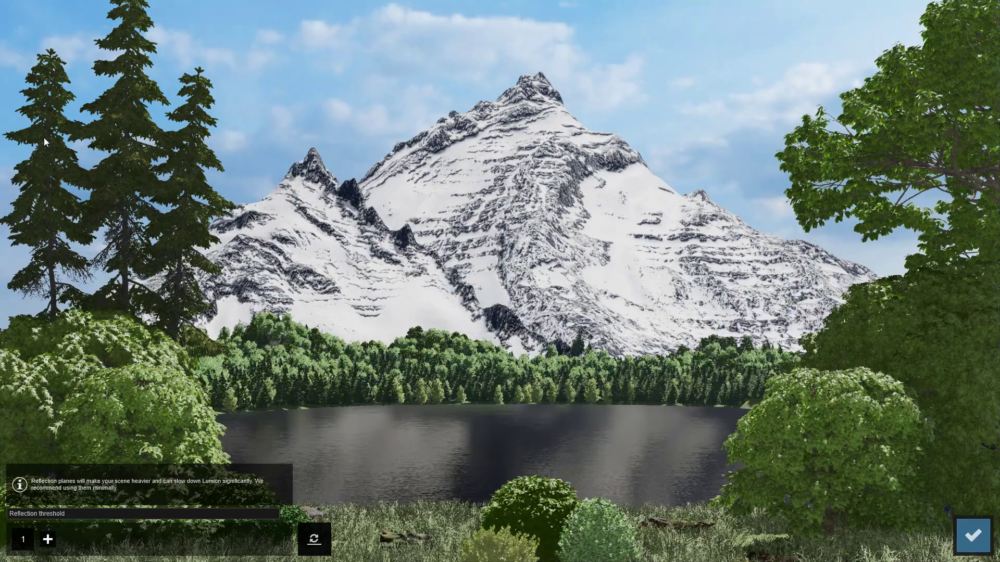
pyautogui.click(516, 453)
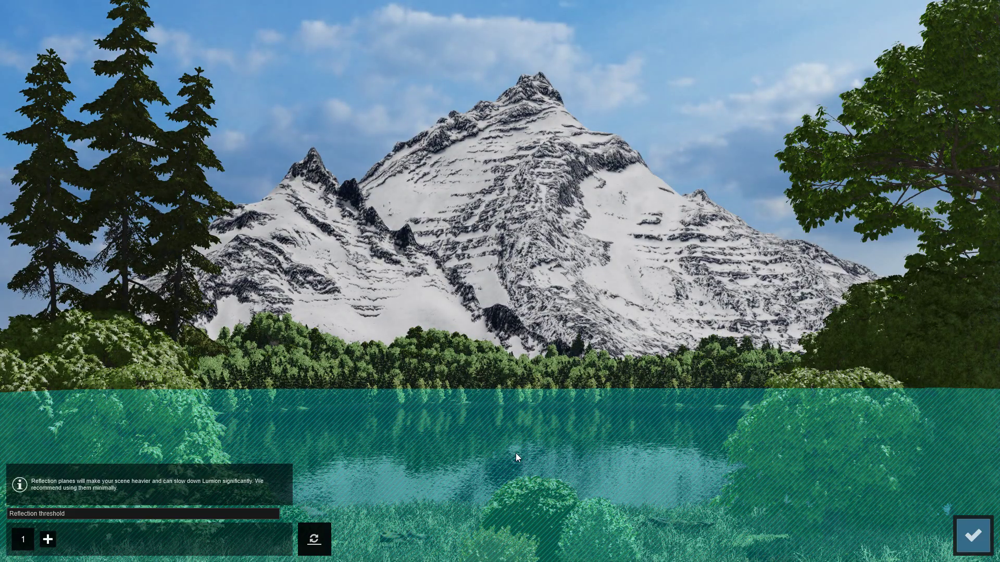
pyautogui.click(970, 536)
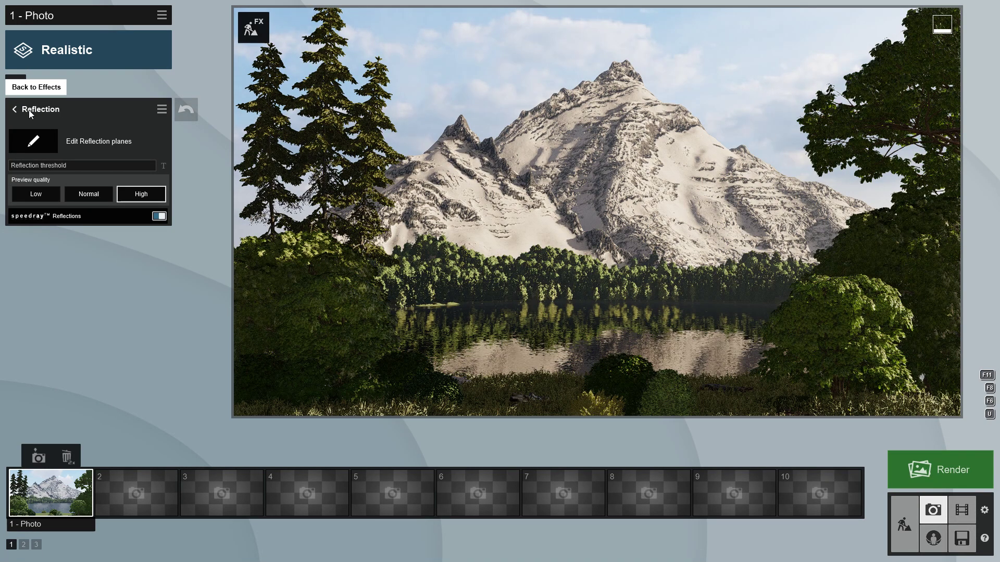
# Add the Oil Painting effect to photo 1.
pyautogui.click(29, 109)
pyautogui.click(16, 86)
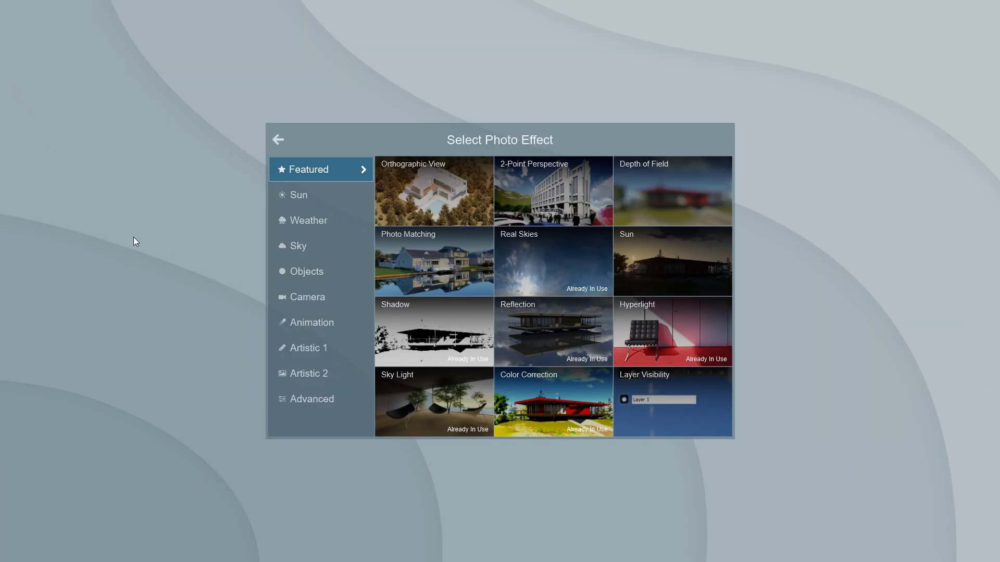
pyautogui.click(314, 354)
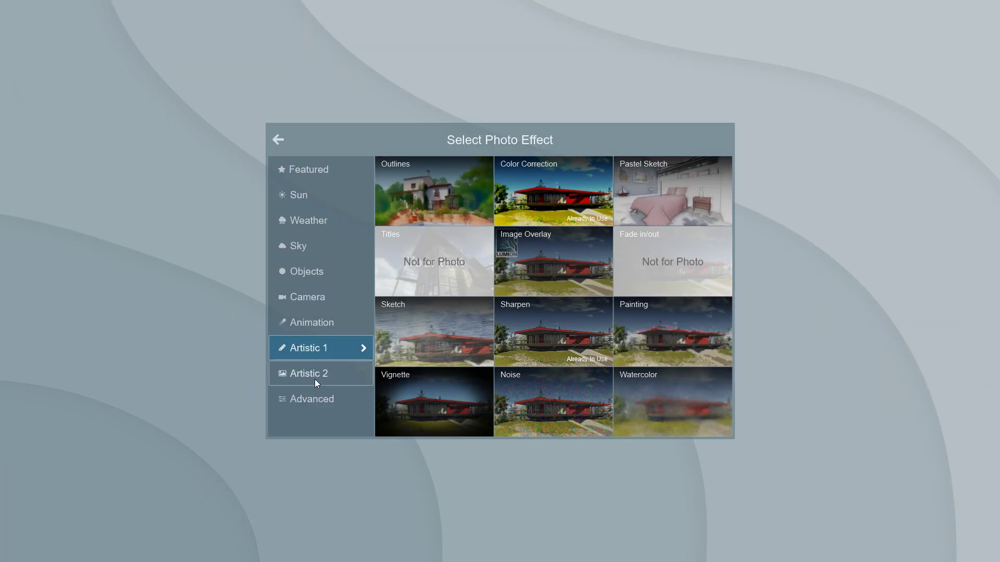
pyautogui.click(321, 374)
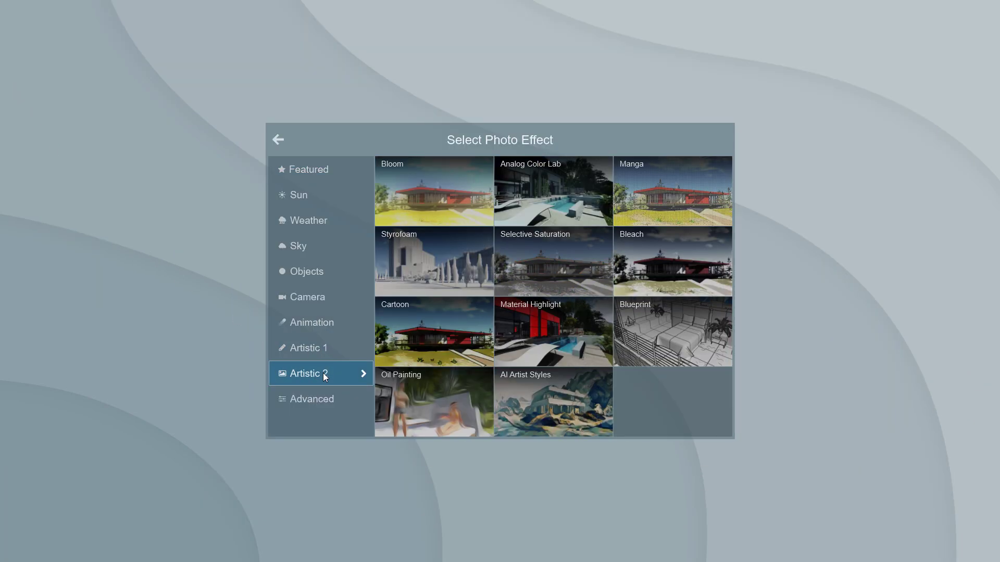
pyautogui.click(442, 392)
# Set the Oil Painting paint style to its minimum and brush detail to its maximum, and reduce the hard edges.
pyautogui.moveTo(28, 129); pyautogui.dragTo(139, 130)
pyautogui.moveTo(77, 147)
pyautogui.mouseDown()
pyautogui.moveTo(138, 146)
pyautogui.moveTo(134, 160)
pyautogui.mouseUp()
pyautogui.moveTo(132, 130); pyautogui.dragTo(7, 145)
pyautogui.moveTo(9, 146); pyautogui.dragTo(157, 150)
pyautogui.moveTo(146, 159); pyautogui.dragTo(51, 163)
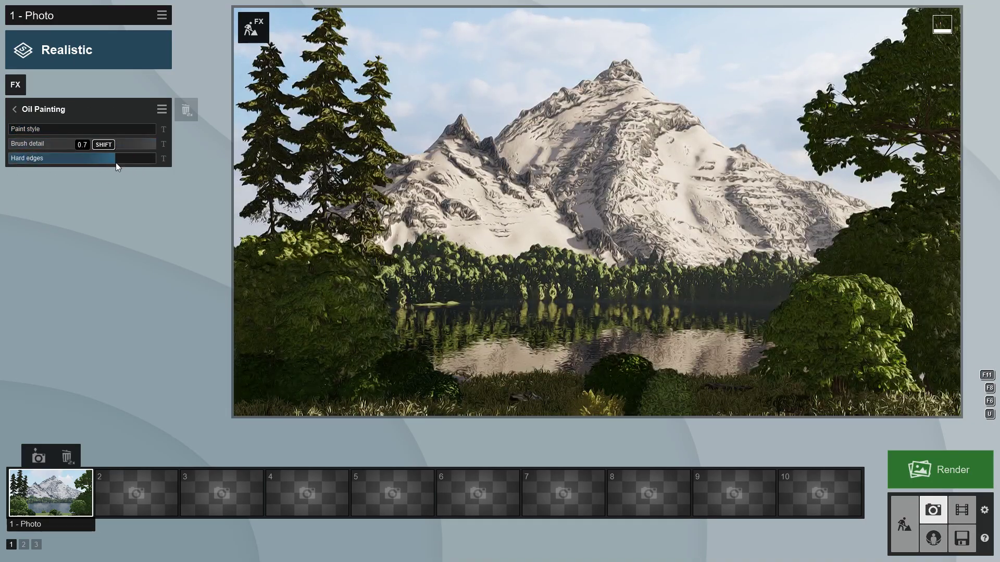